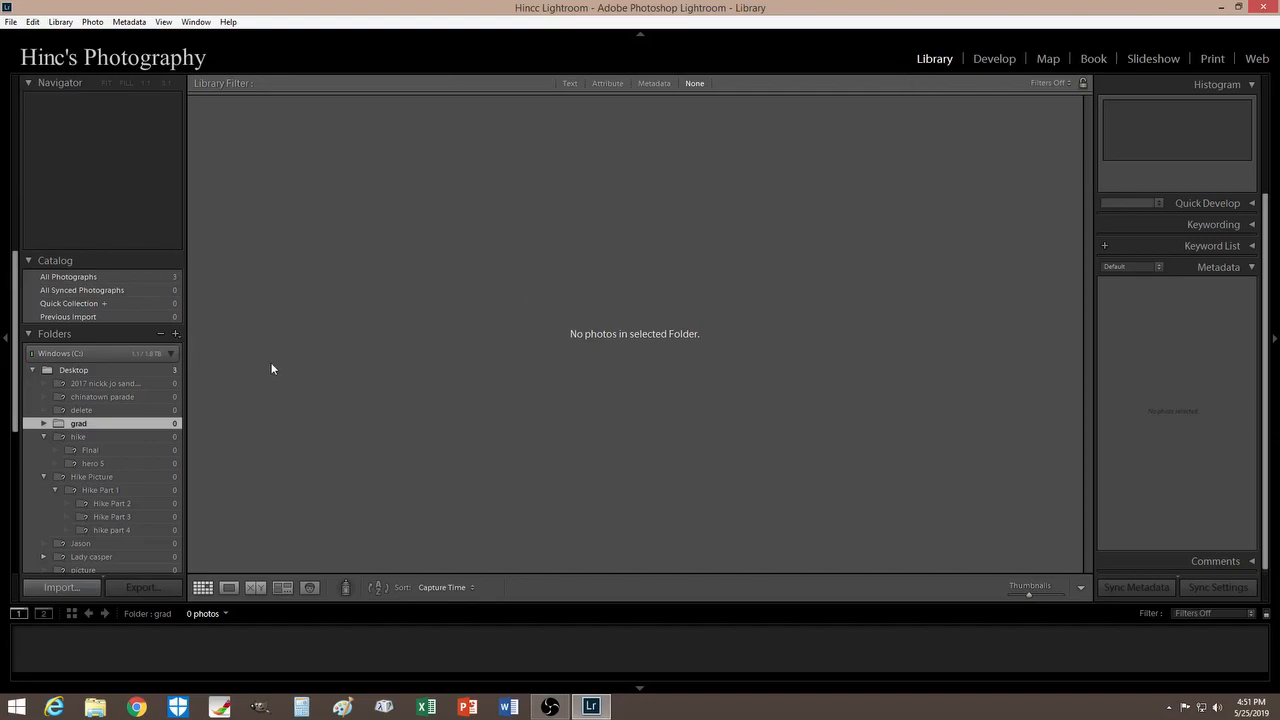
Add the folder b, located inside the Desktop's grad folder, to the library for import.
{"action": "left_click", "coordinate": [176, 336]}
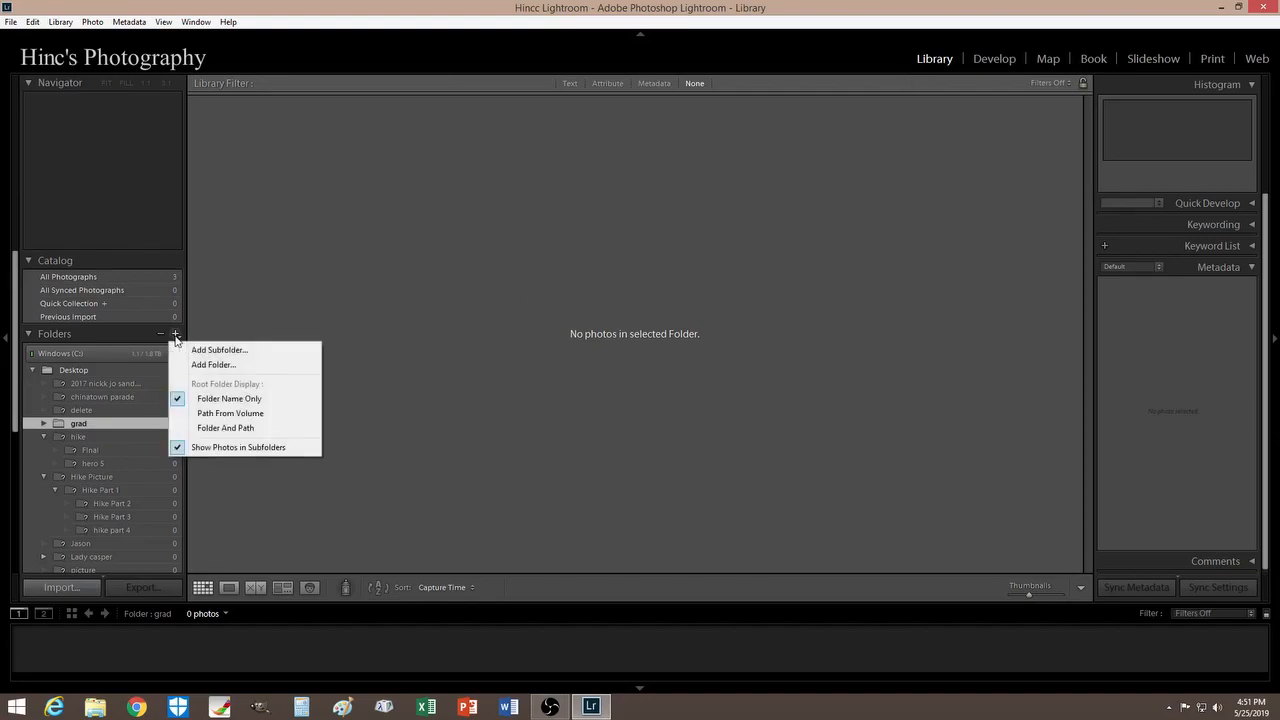
{"action": "left_click", "coordinate": [223, 366]}
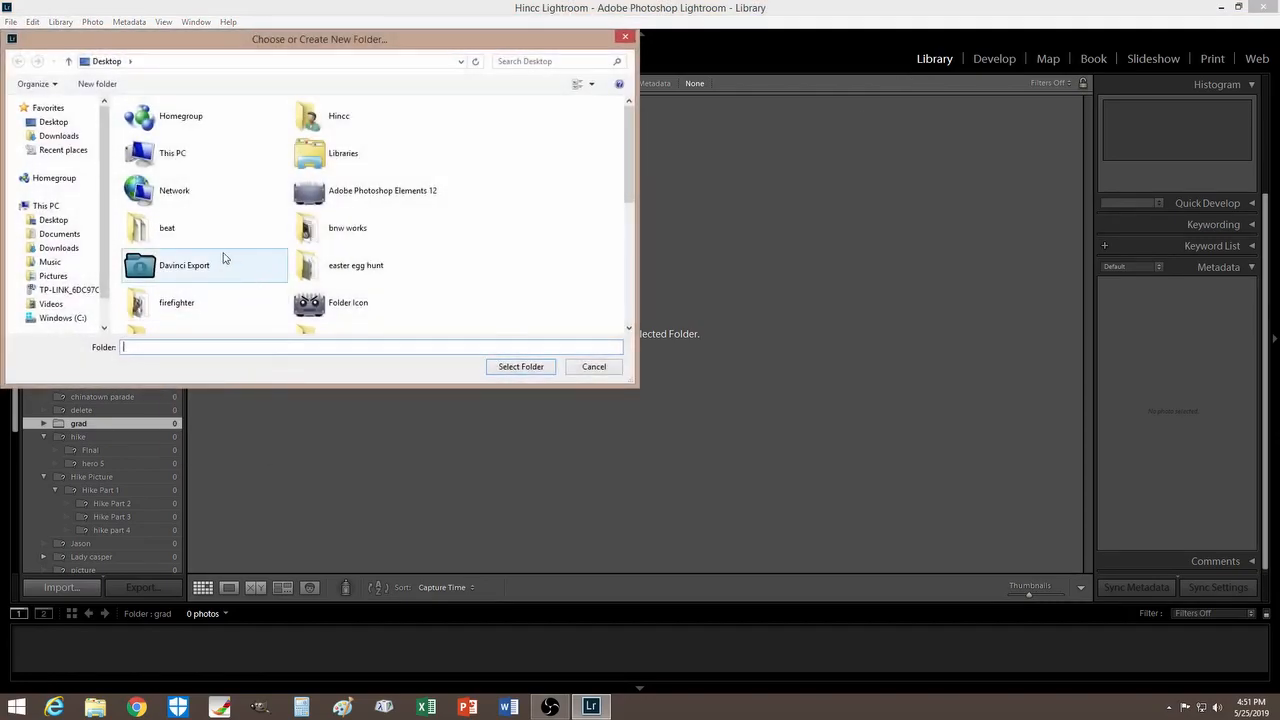
{"action": "left_click", "coordinate": [343, 305]}
{"action": "scroll", "coordinate": [330, 302], "scroll_direction": "down", "scroll_amount": 5}
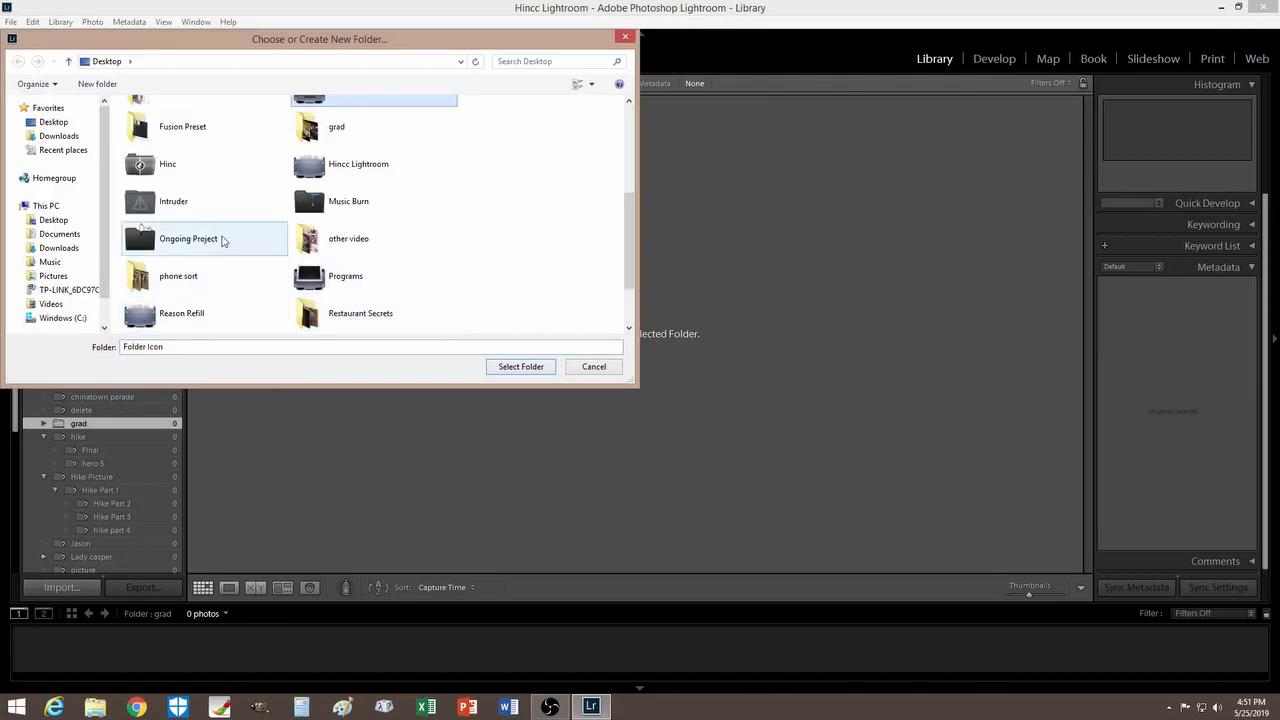
{"action": "left_click", "coordinate": [53, 122]}
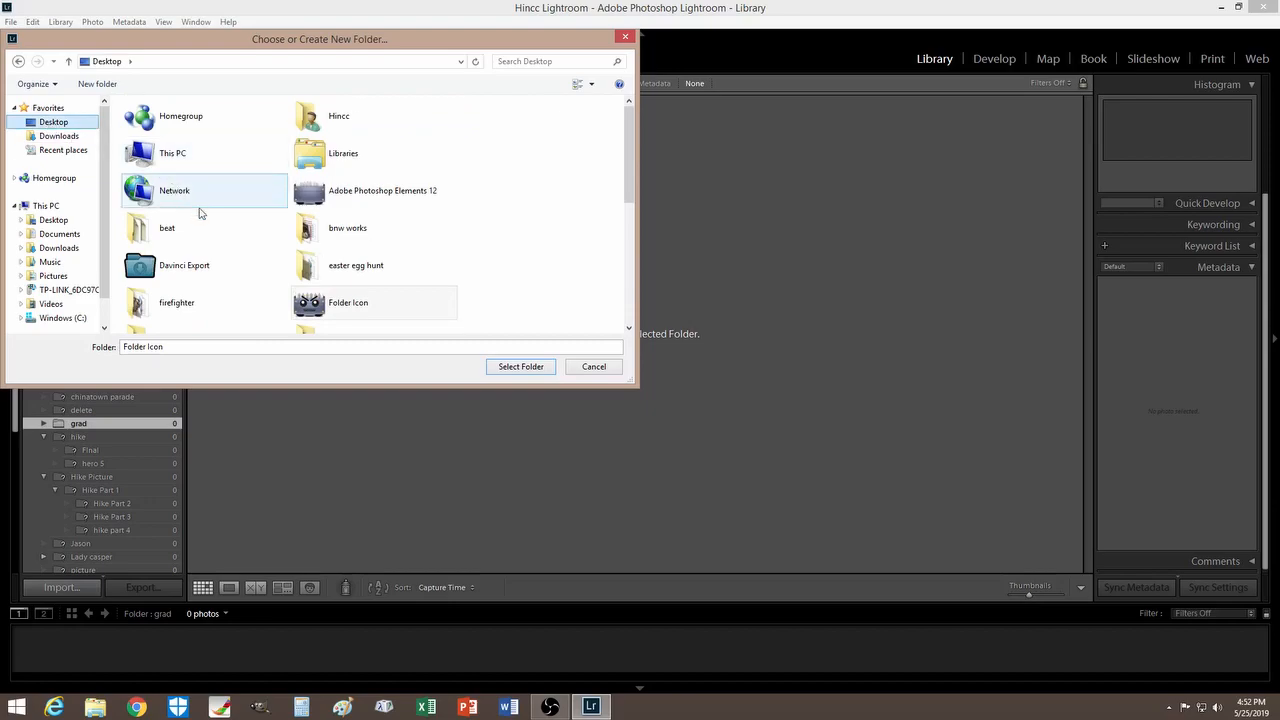
{"action": "left_click", "coordinate": [300, 296]}
{"action": "scroll", "coordinate": [260, 290], "scroll_direction": "down", "scroll_amount": 2}
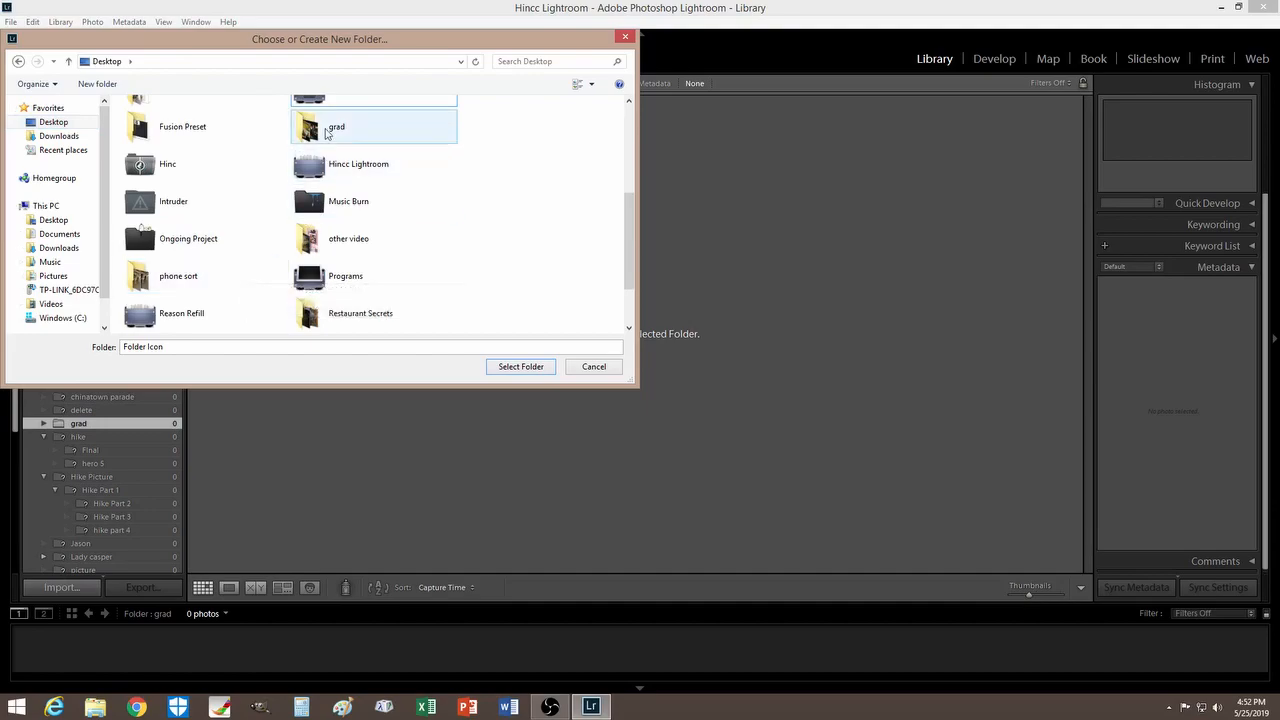
{"action": "double_click", "coordinate": [330, 128]}
{"action": "left_click", "coordinate": [200, 122]}
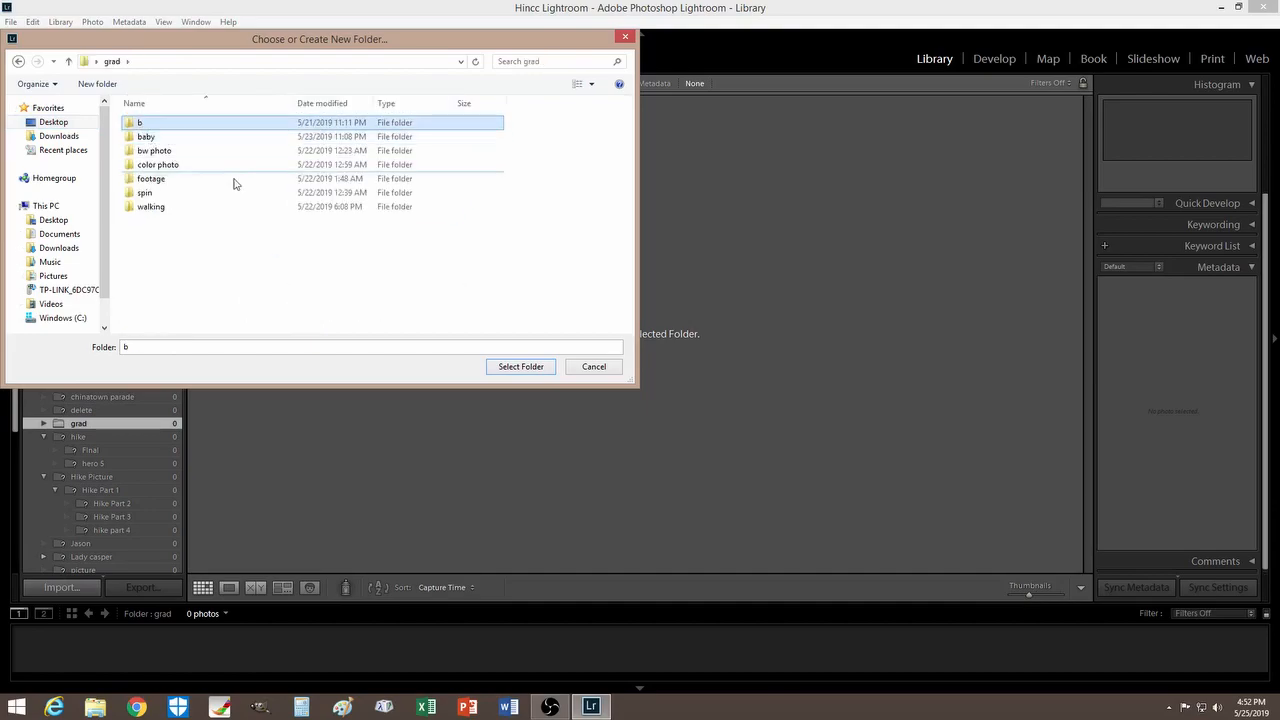
{"action": "left_click", "coordinate": [516, 370]}
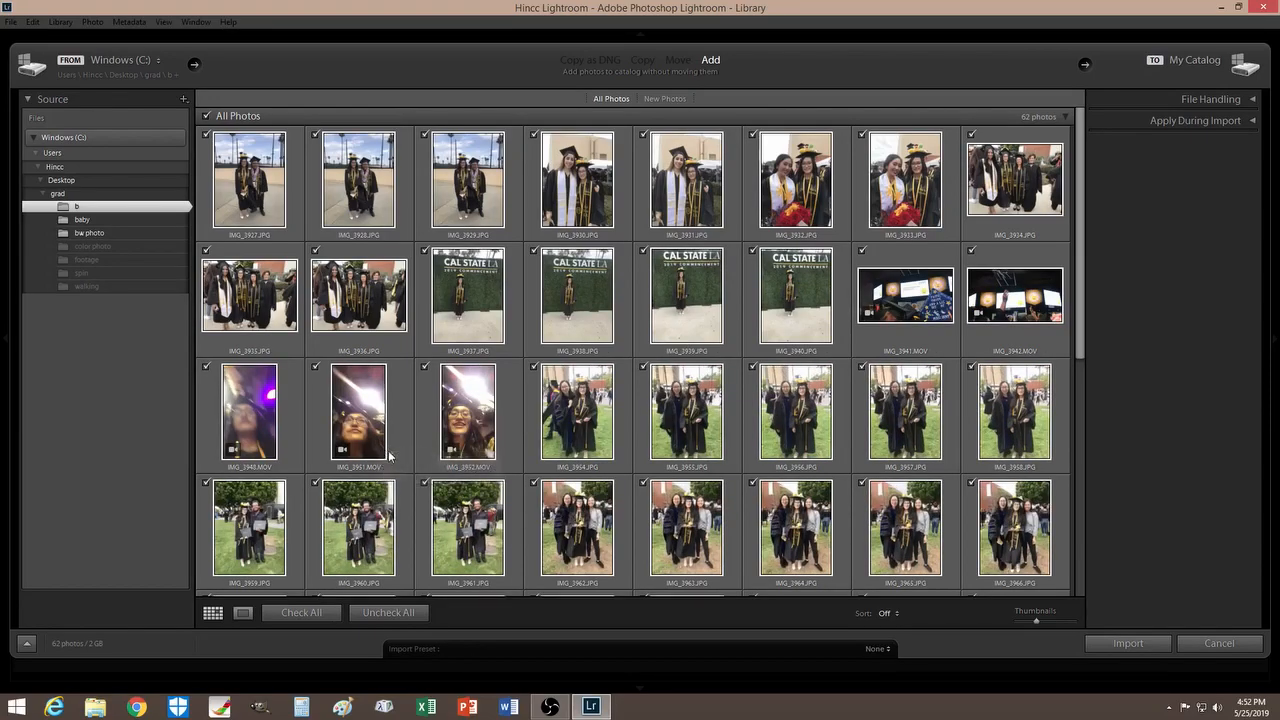
Exclude the five MOV videos from the import and add all remaining photos to the catalog.
{"action": "left_click", "coordinate": [424, 368]}
{"action": "left_click", "coordinate": [315, 367]}
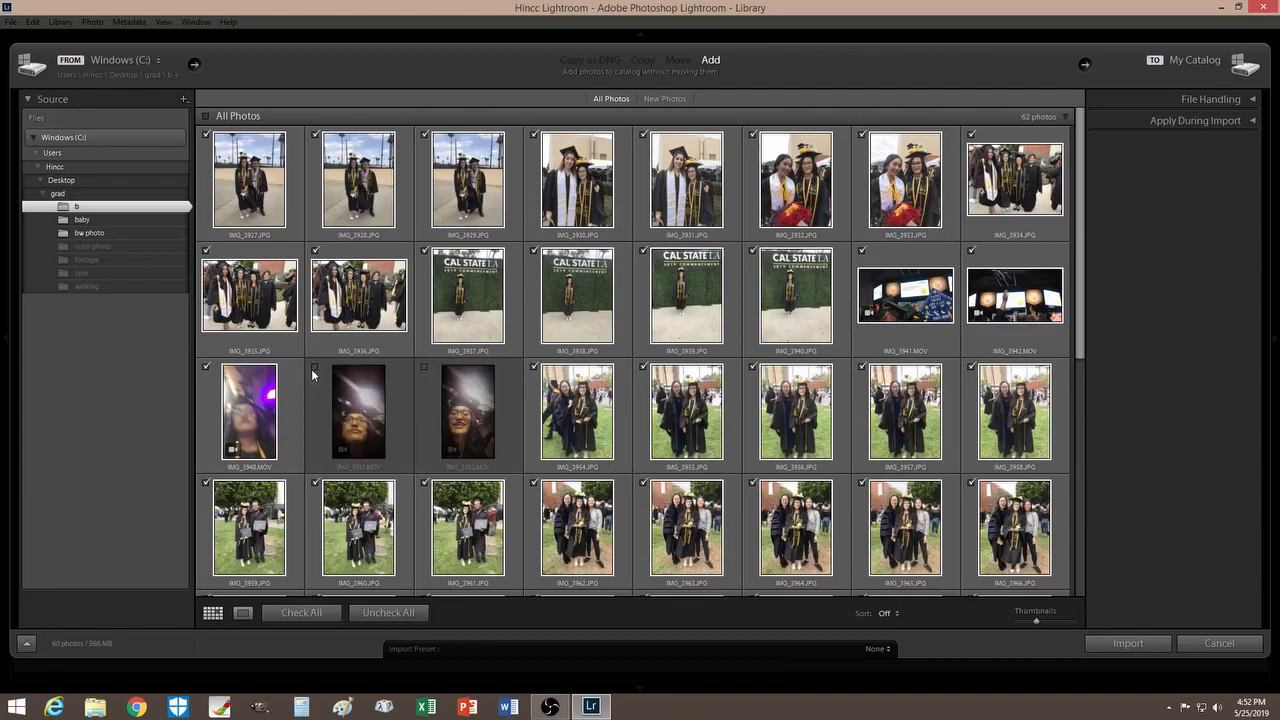
{"action": "left_click", "coordinate": [206, 367]}
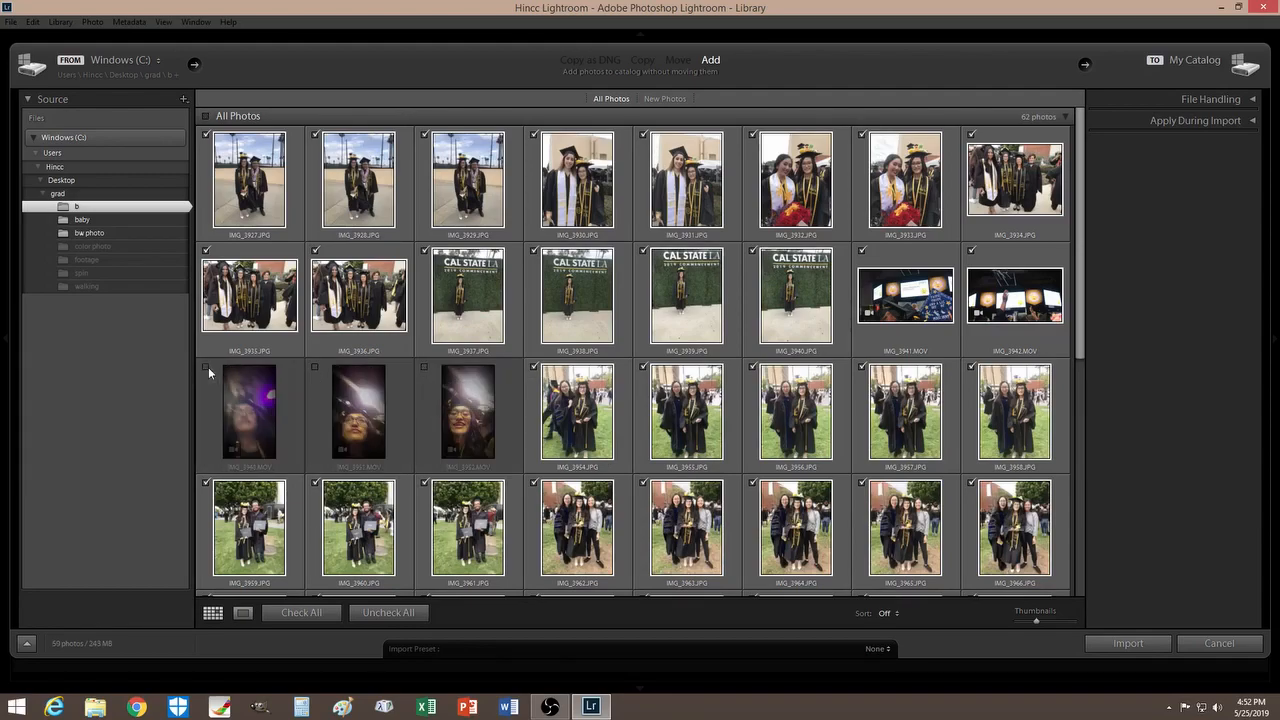
{"action": "left_click", "coordinate": [861, 251]}
{"action": "left_click", "coordinate": [971, 251]}
{"action": "scroll", "coordinate": [751, 457], "scroll_direction": "down", "scroll_amount": 5}
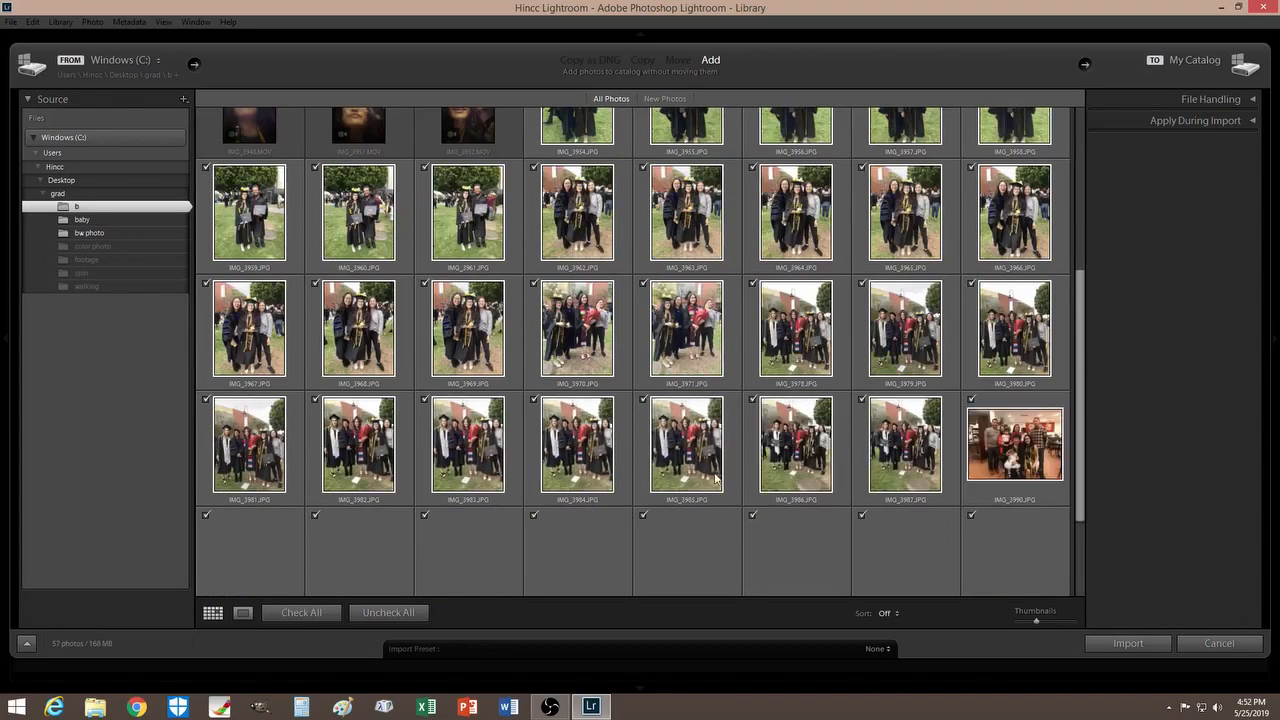
{"action": "scroll", "coordinate": [645, 483], "scroll_direction": "down", "scroll_amount": 2}
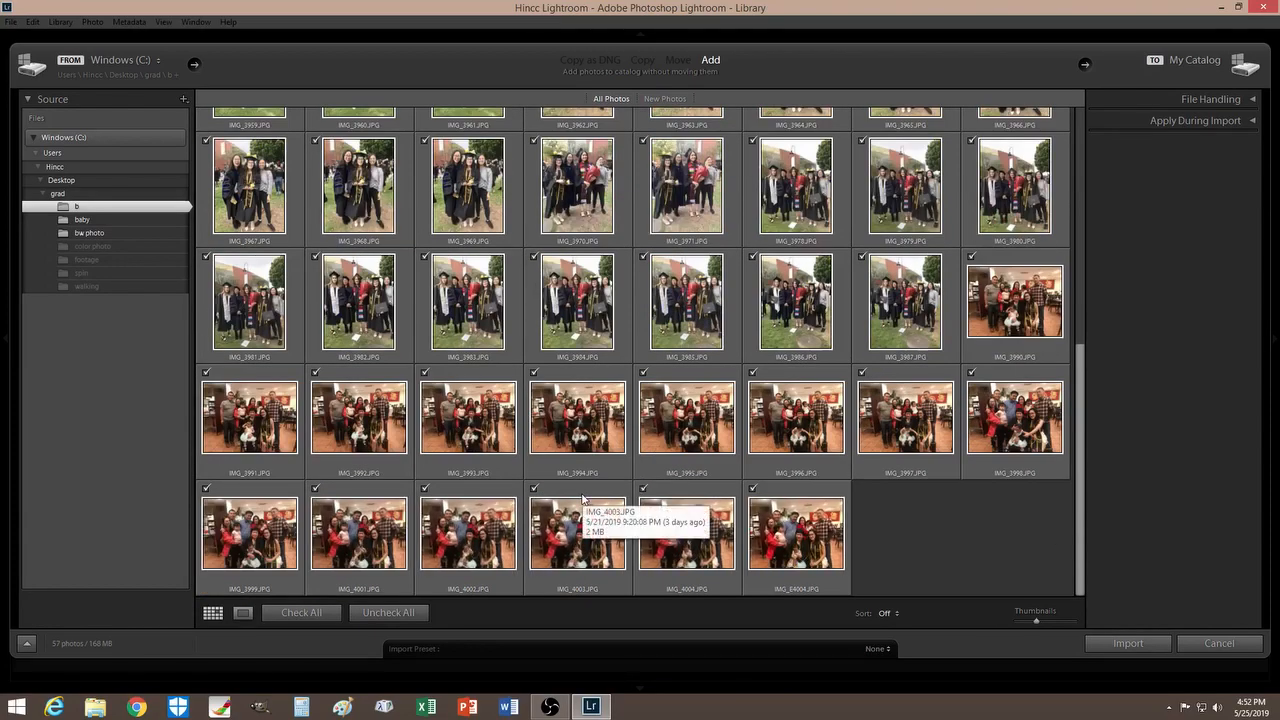
{"action": "scroll", "coordinate": [586, 497], "scroll_direction": "up", "scroll_amount": 6}
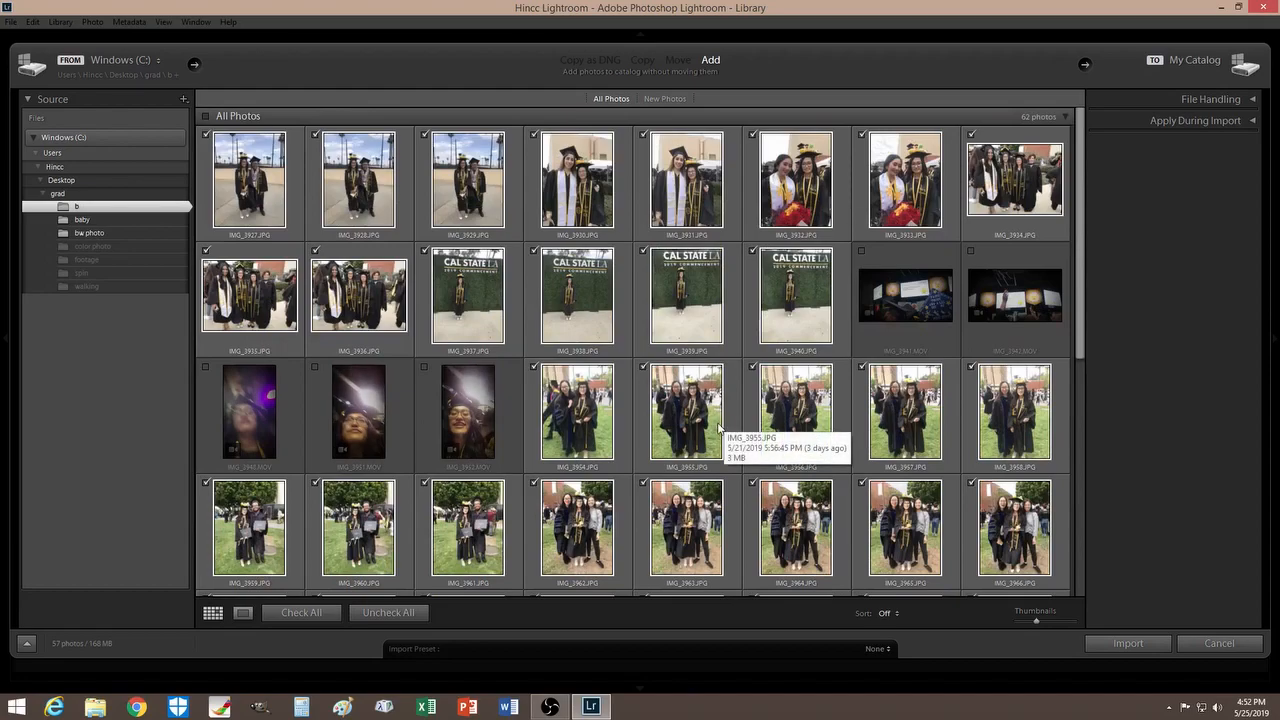
{"action": "left_click", "coordinate": [1126, 644]}
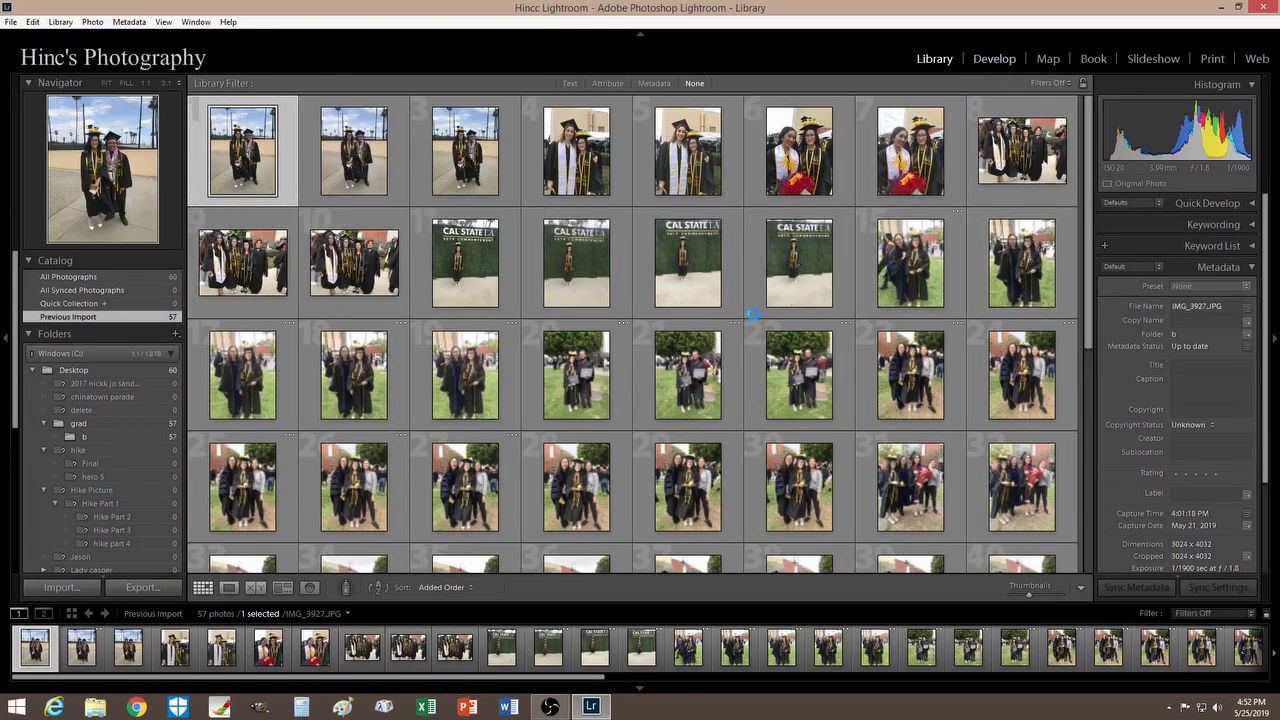
Apply the BW - Add Color user preset to photo IMG_3927 in Develop and set its HSL Red saturation to -100.
{"action": "left_click", "coordinate": [995, 60]}
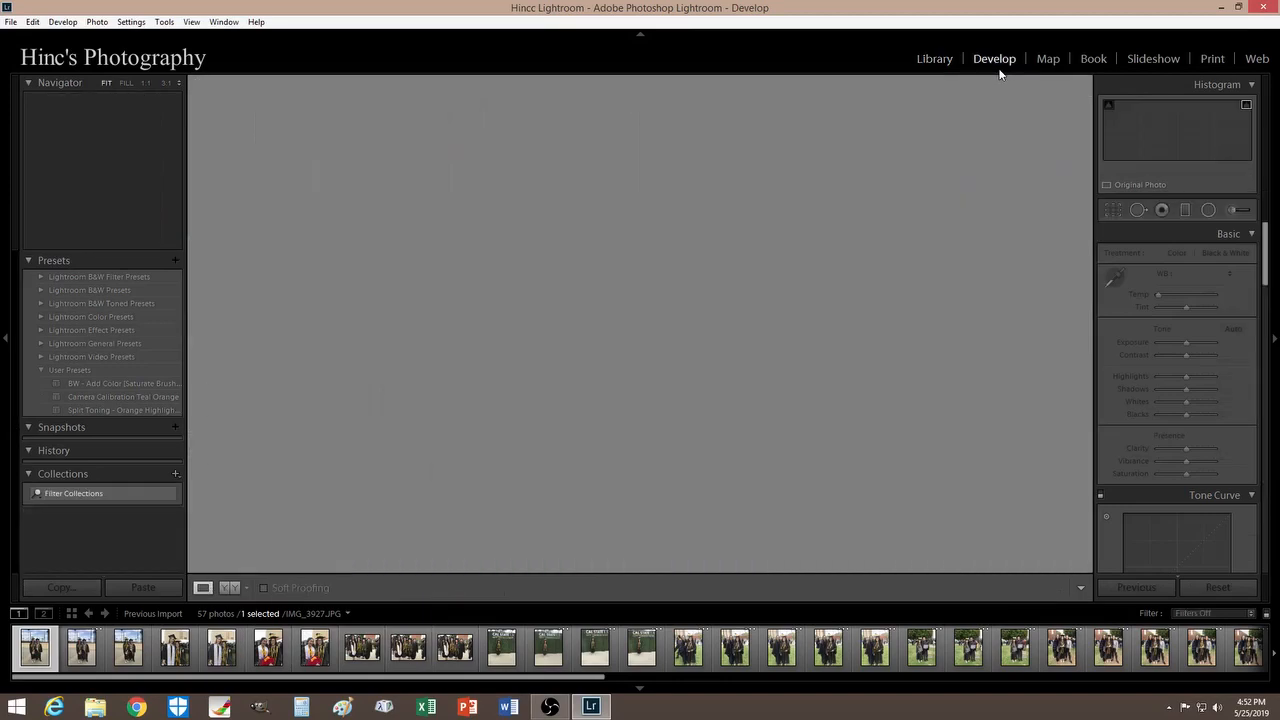
{"action": "left_click", "coordinate": [98, 383]}
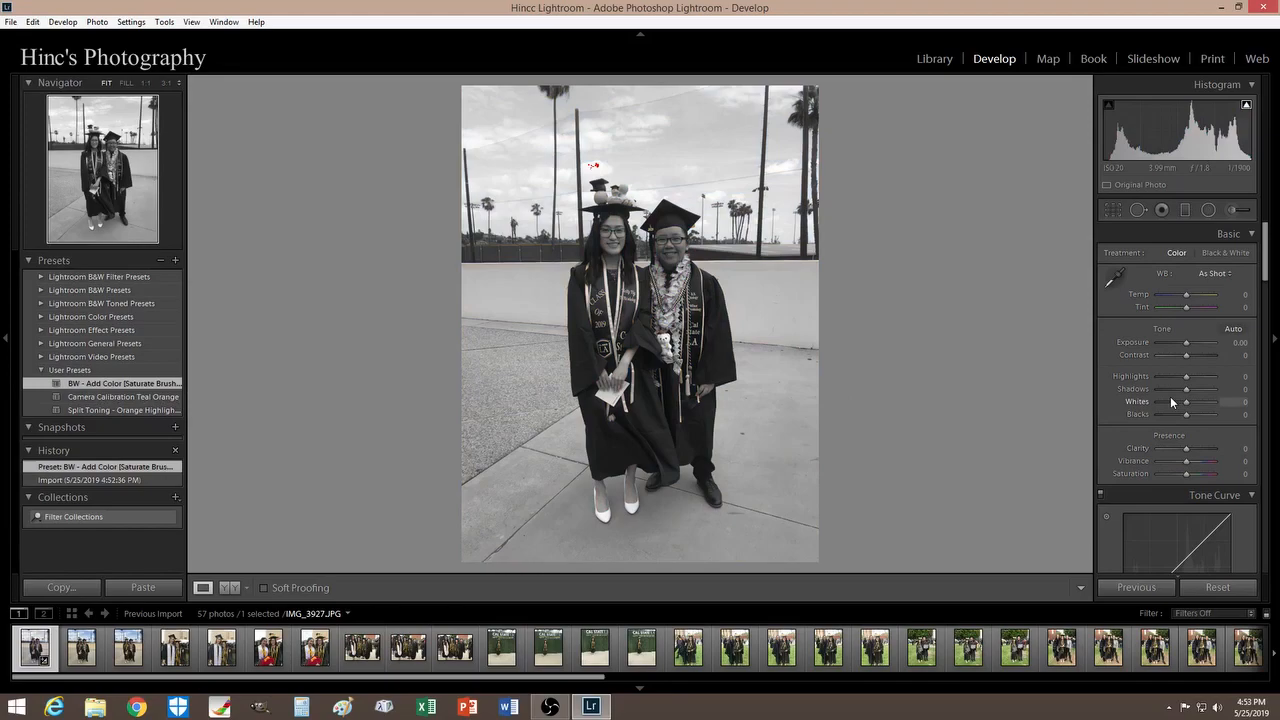
{"action": "scroll", "coordinate": [1170, 401], "scroll_direction": "down", "scroll_amount": 5}
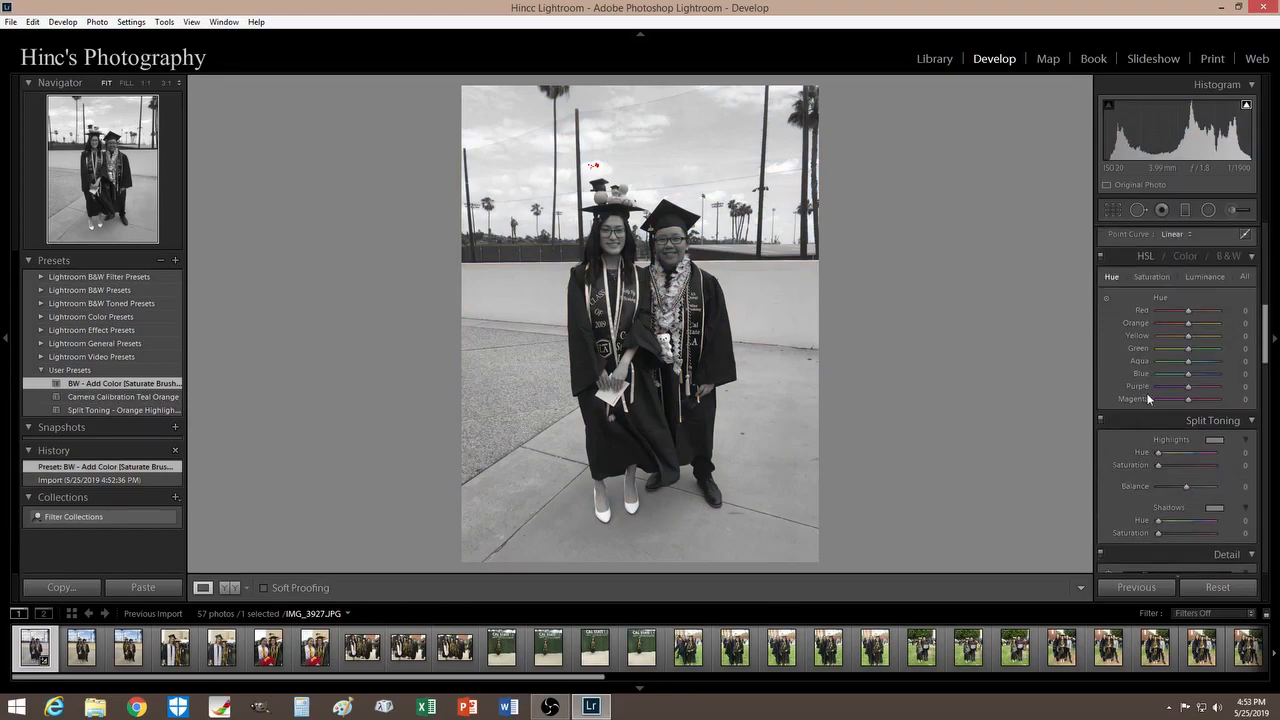
{"action": "left_click", "coordinate": [1151, 277]}
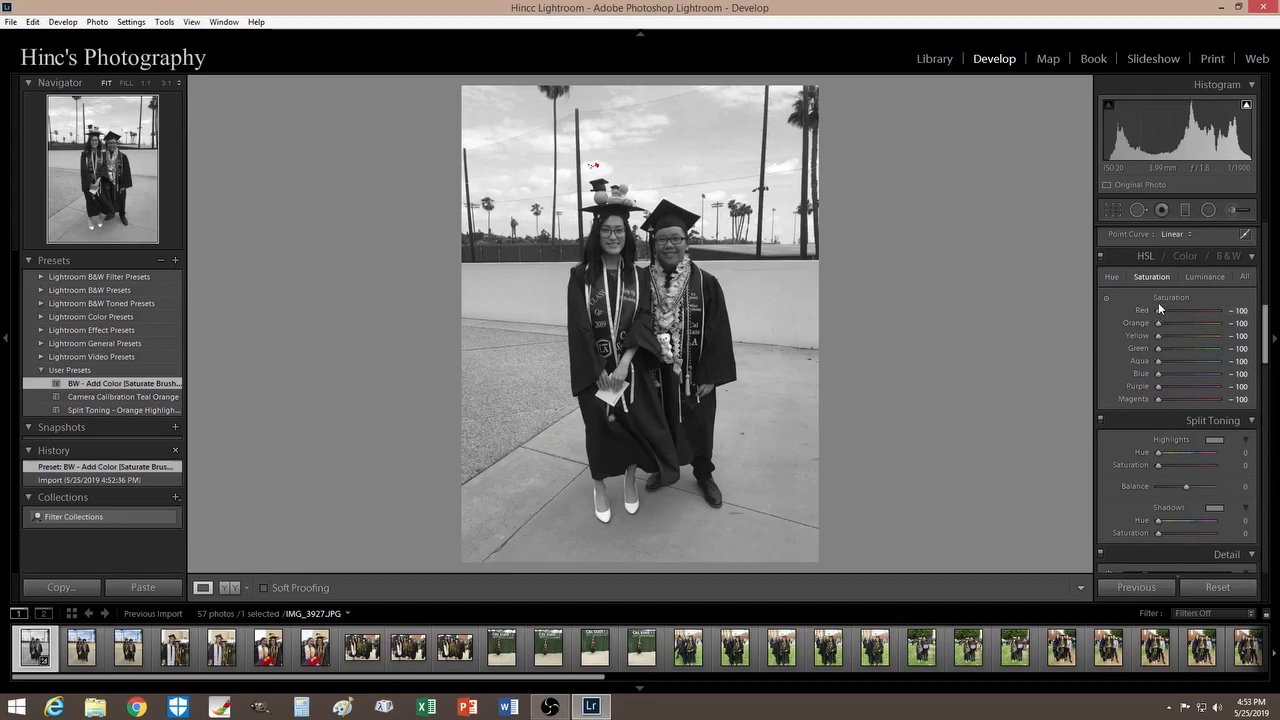
{"action": "mouse_move", "coordinate": [1160, 314]}
{"action": "left_mouse_down"}
{"action": "mouse_move", "coordinate": [1245, 316]}
{"action": "mouse_move", "coordinate": [1185, 314]}
{"action": "mouse_move", "coordinate": [1192, 347]}
{"action": "mouse_move", "coordinate": [1158, 349]}
{"action": "mouse_move", "coordinate": [1152, 312]}
{"action": "left_mouse_up"}
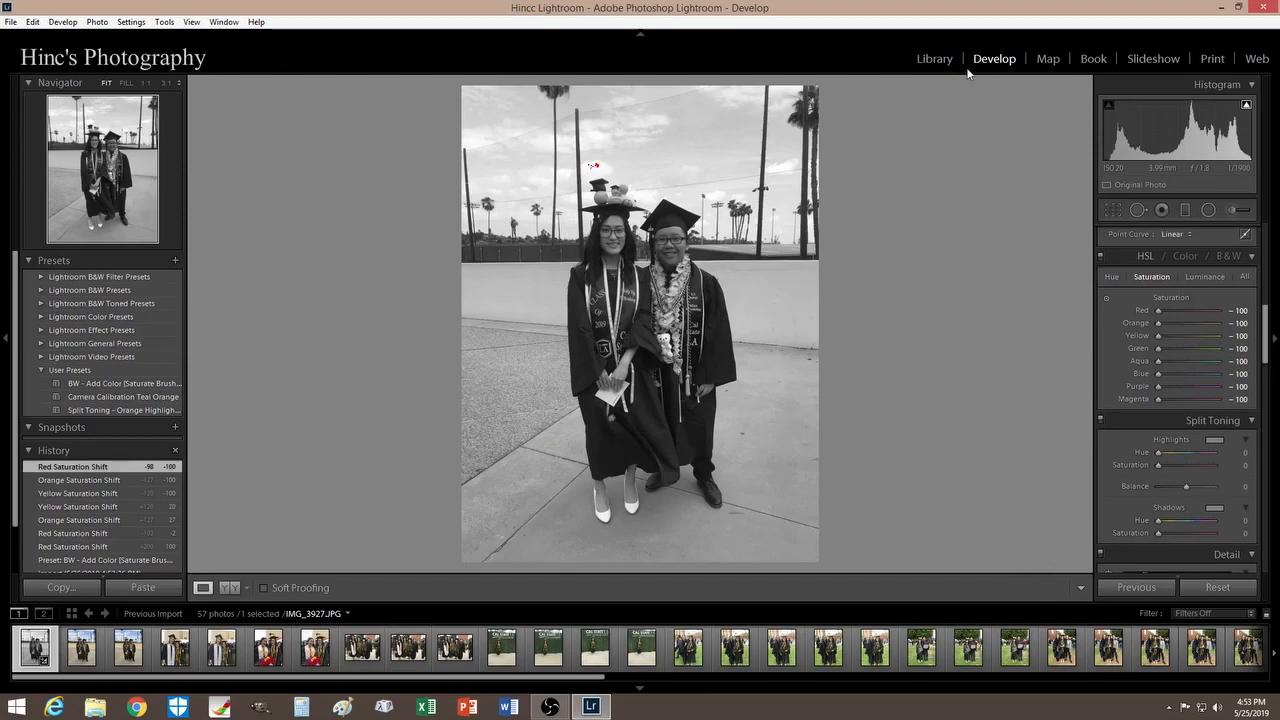
Select all imported photos and synchronize every develop setting from IMG_3927 to them.
{"action": "scroll", "coordinate": [1133, 510], "scroll_direction": "up", "scroll_amount": 5}
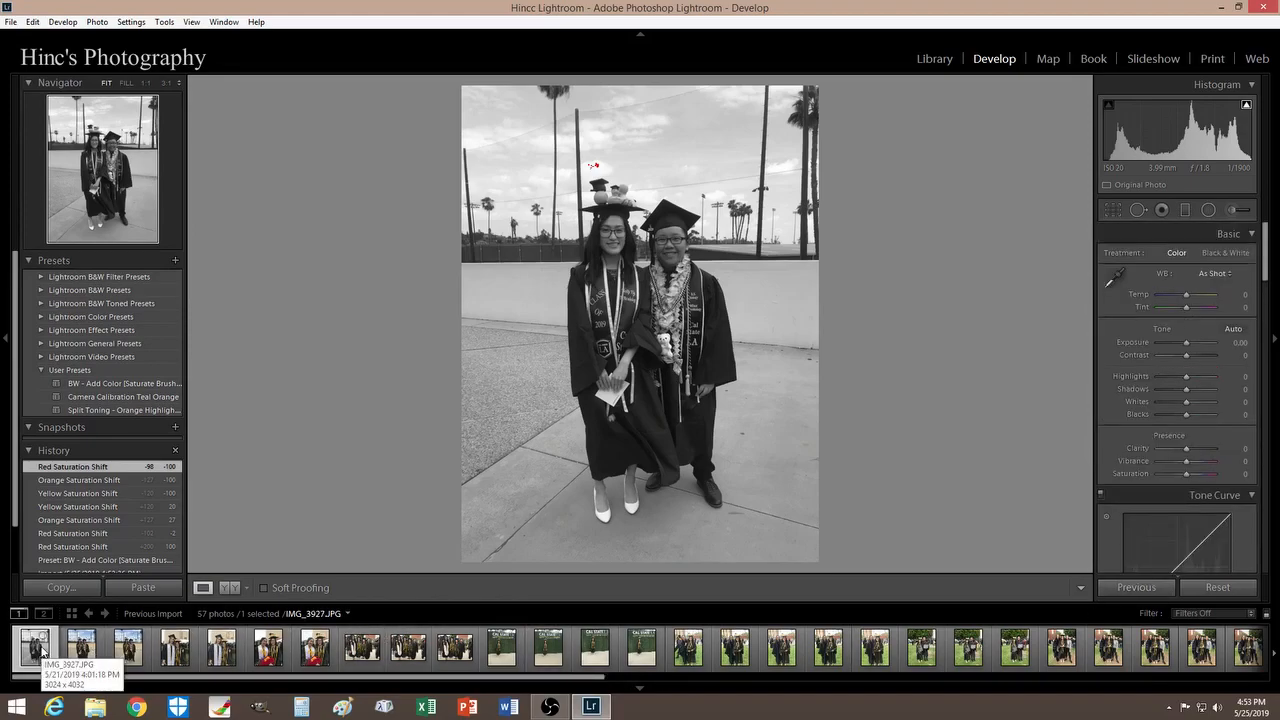
{"action": "left_click", "coordinate": [80, 650]}
{"action": "key", "text": "ctrl+a"}
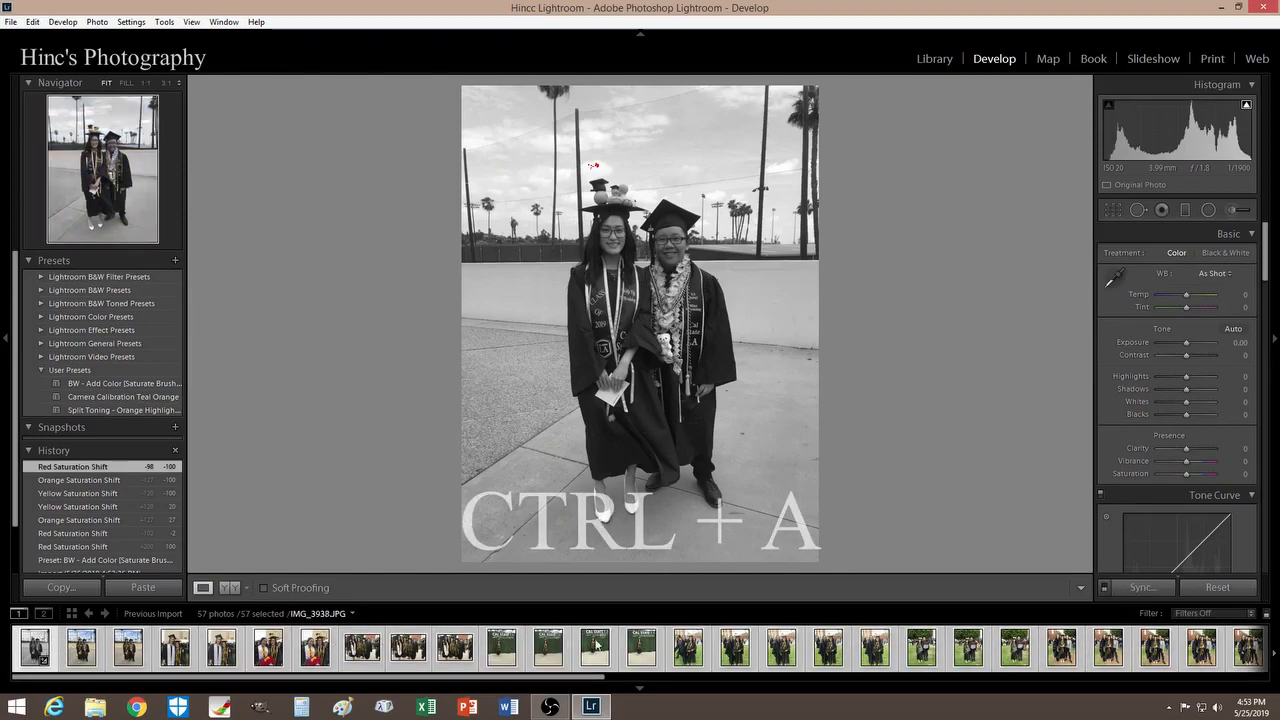
{"action": "left_click", "coordinate": [1130, 590]}
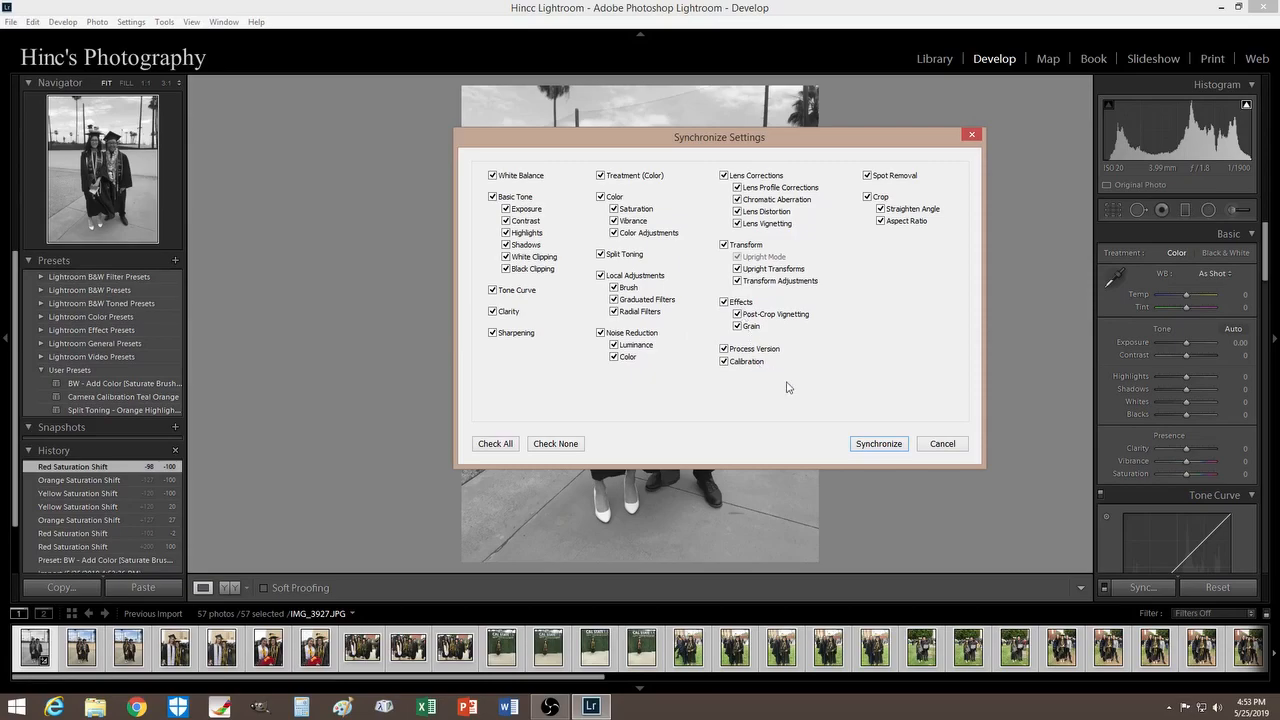
{"action": "left_click", "coordinate": [877, 443]}
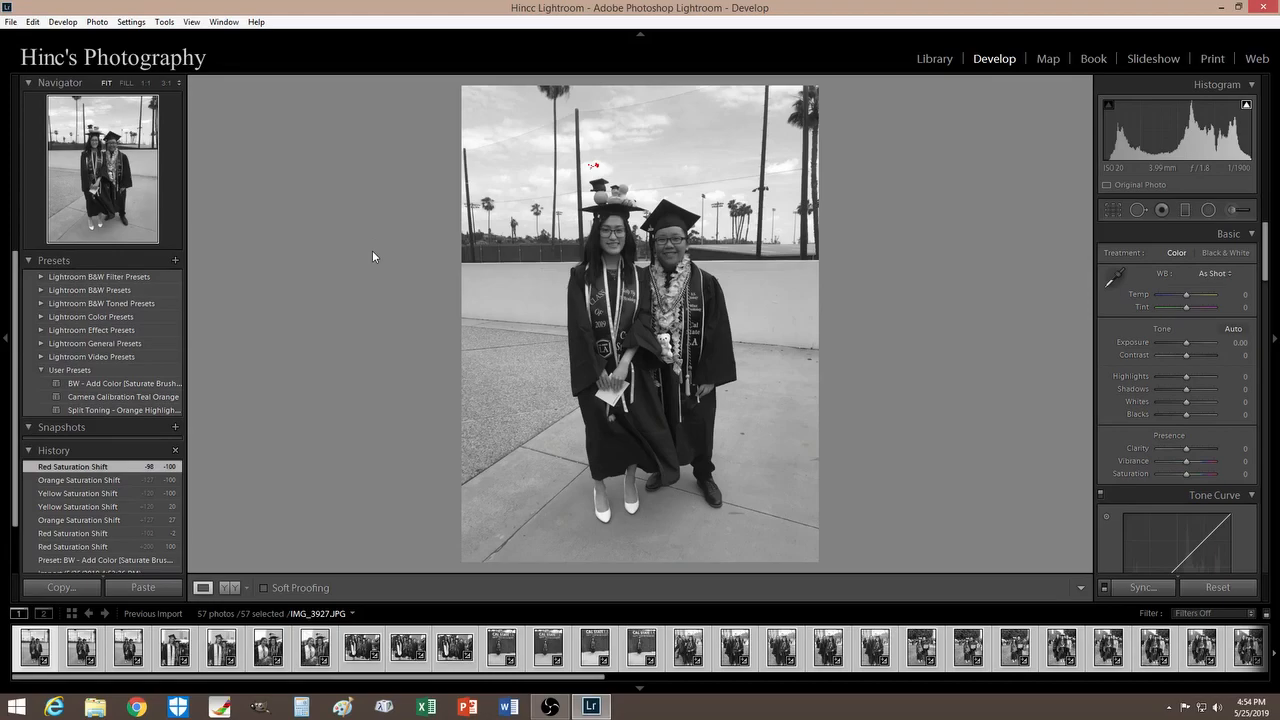
Check the synchronized black-and-white look on IMG_3928 and IMG_3934, and return to IMG_3927.
{"action": "left_click", "coordinate": [84, 651]}
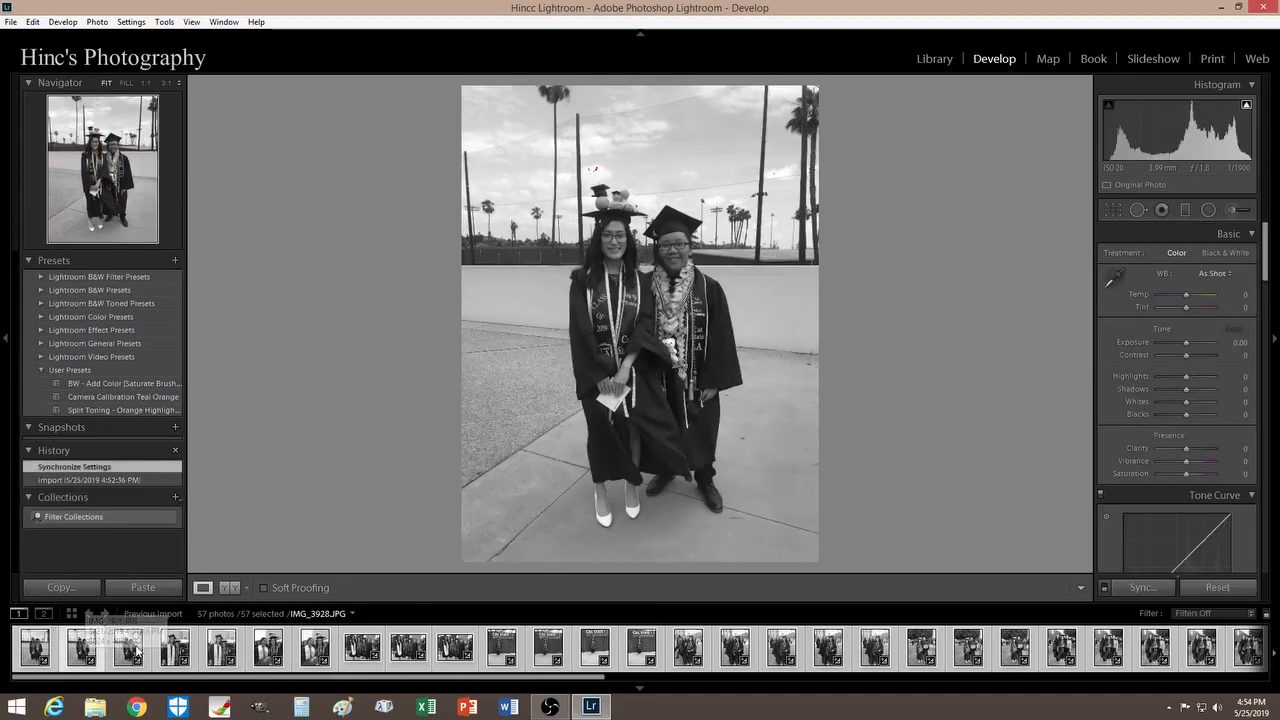
{"action": "left_click", "coordinate": [360, 648]}
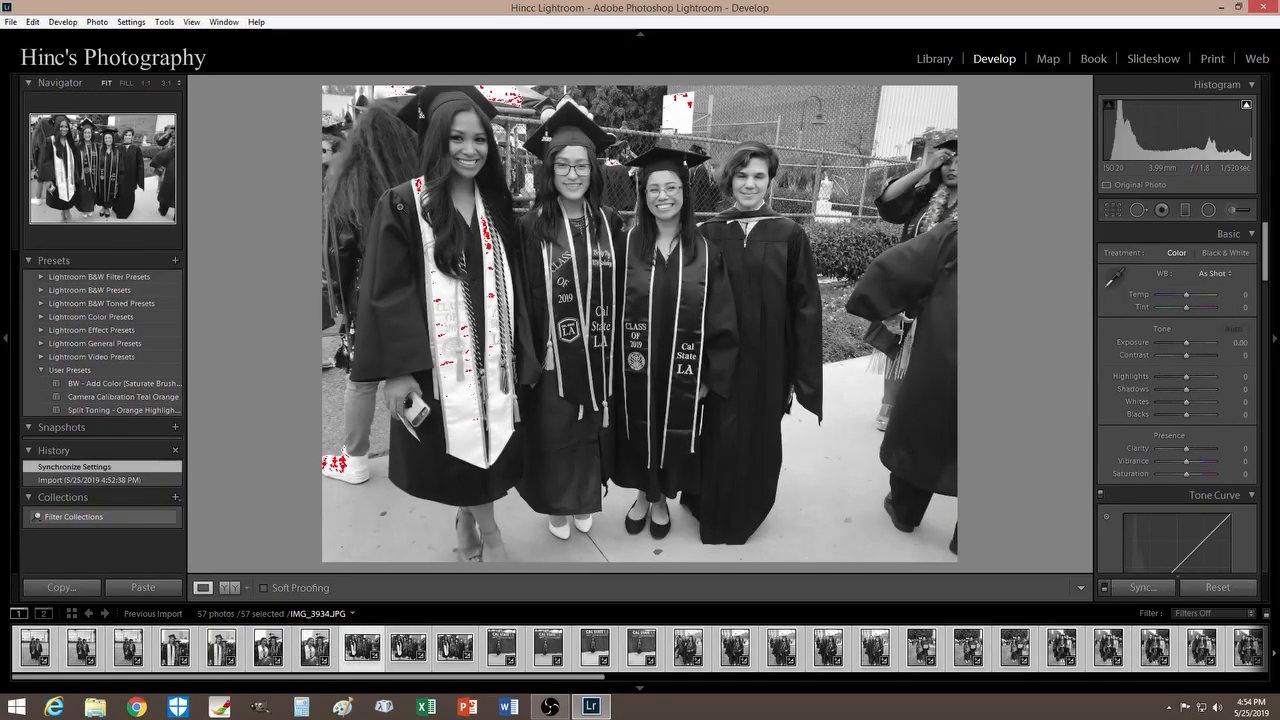
{"action": "left_click", "coordinate": [35, 648]}
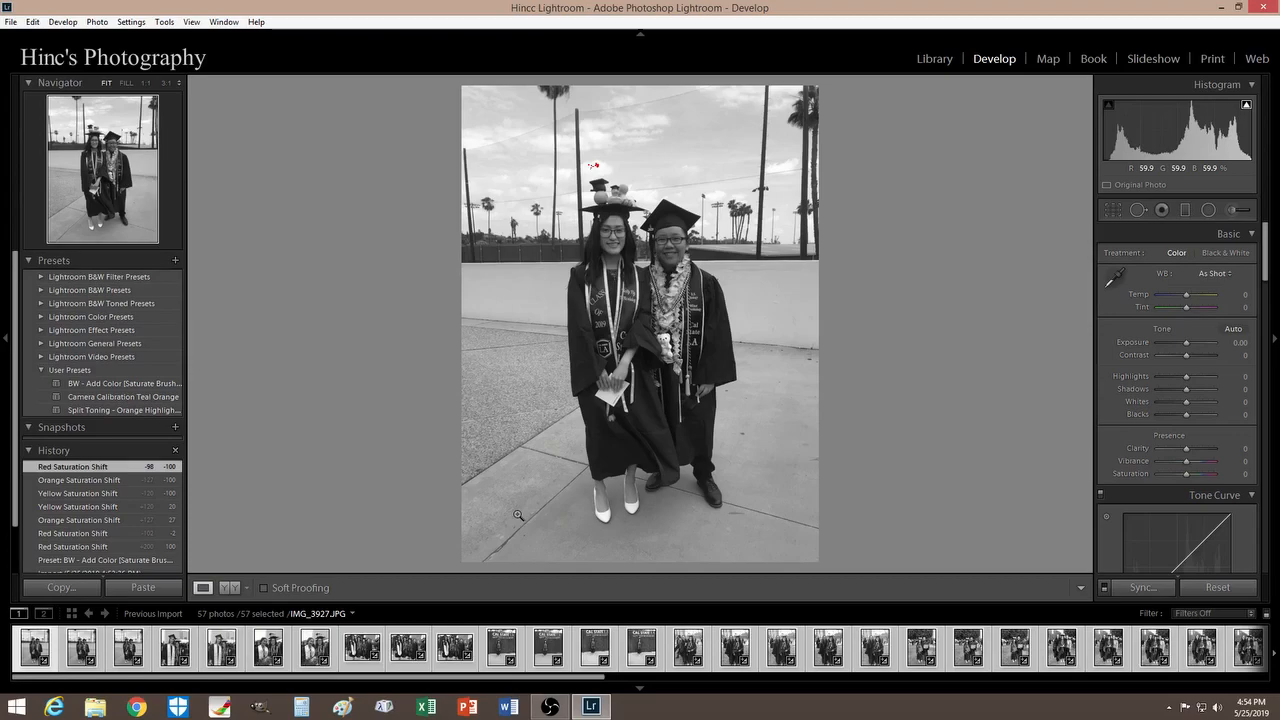
Open the export settings for all selected photos and close them without exporting.
{"action": "right_click", "coordinate": [275, 642]}
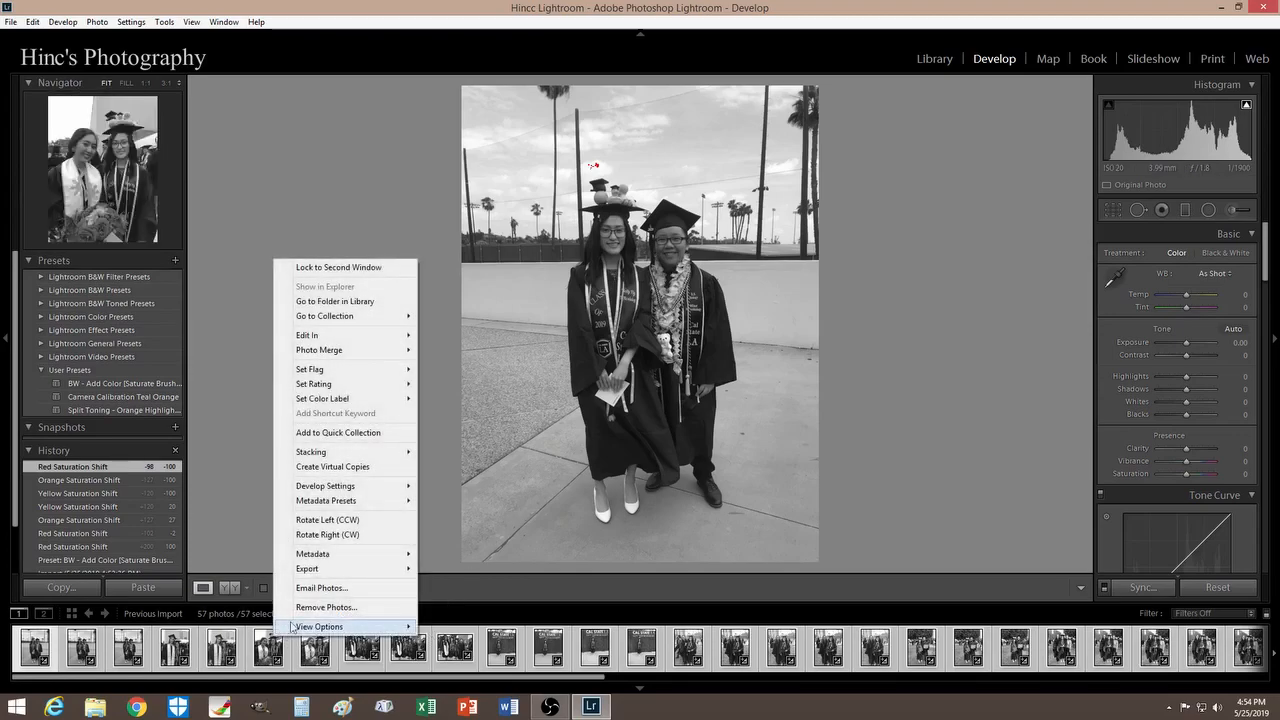
{"action": "mouse_move", "coordinate": [340, 570]}
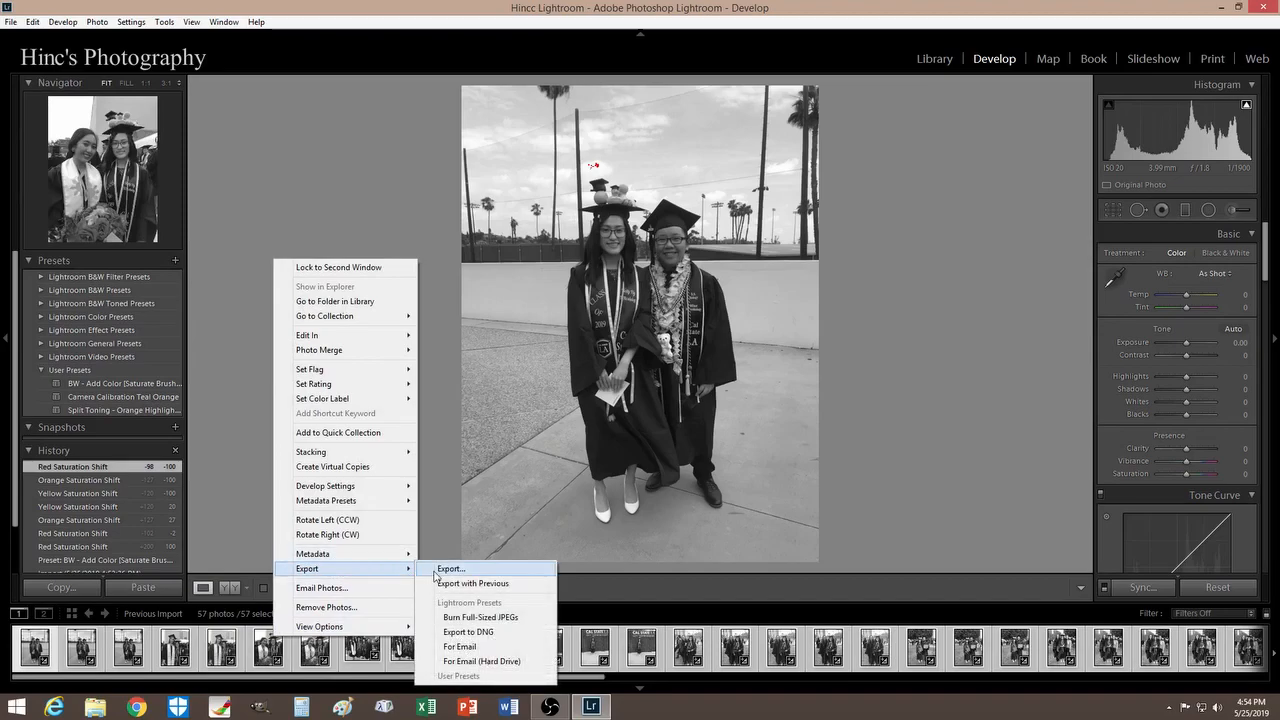
{"action": "left_click", "coordinate": [445, 568]}
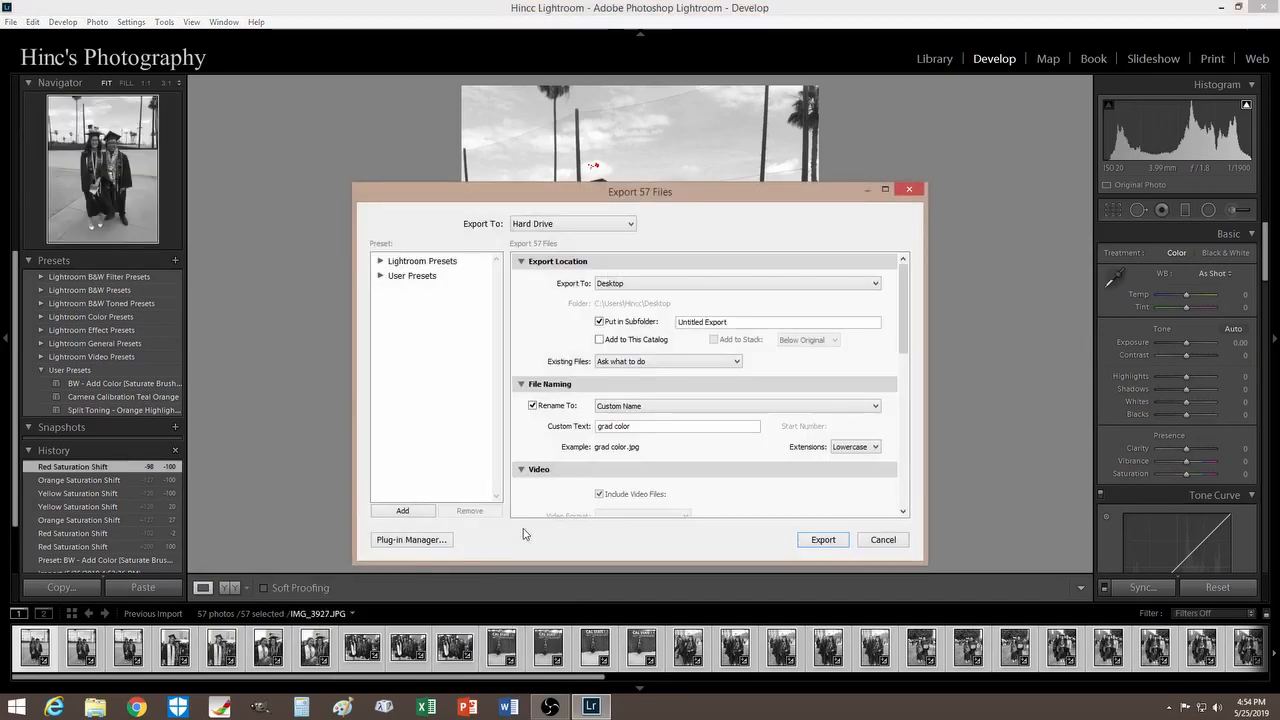
{"action": "left_click", "coordinate": [886, 540]}
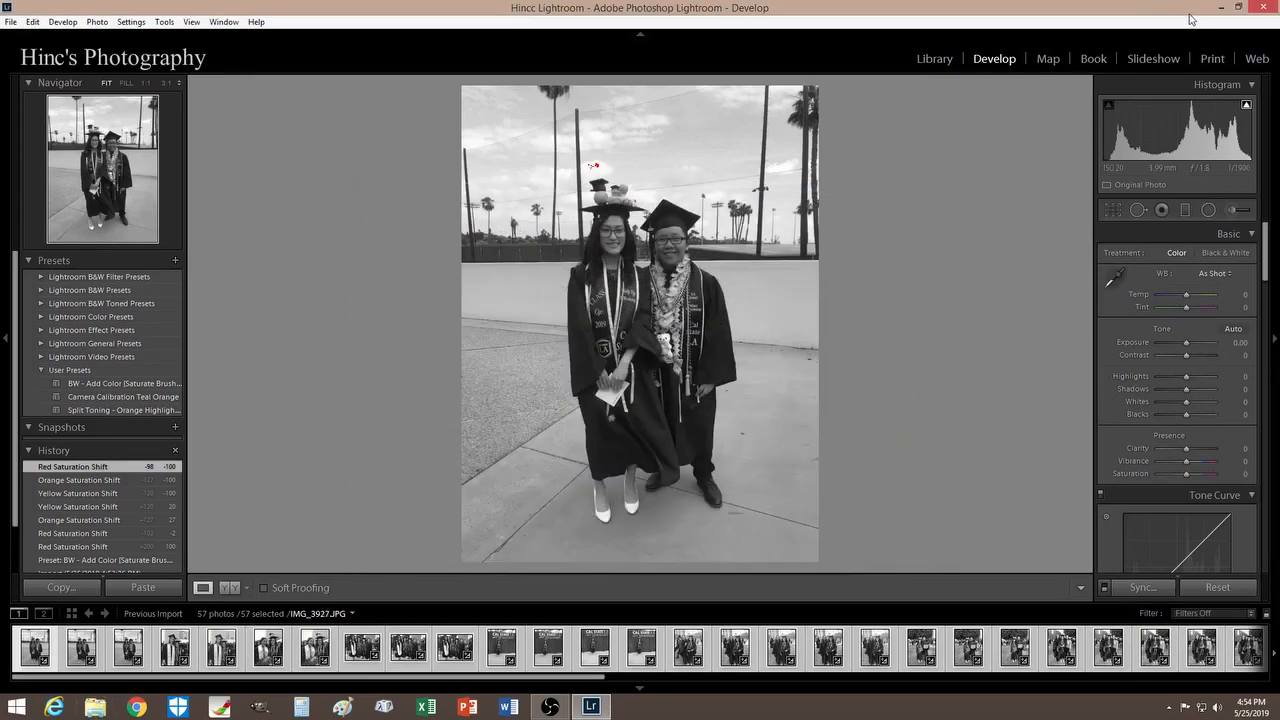
Switch to File Explorer, view the exported photos in the Desktop's grad > bw photo folder, and return to Lightroom.
{"action": "left_click", "coordinate": [95, 707]}
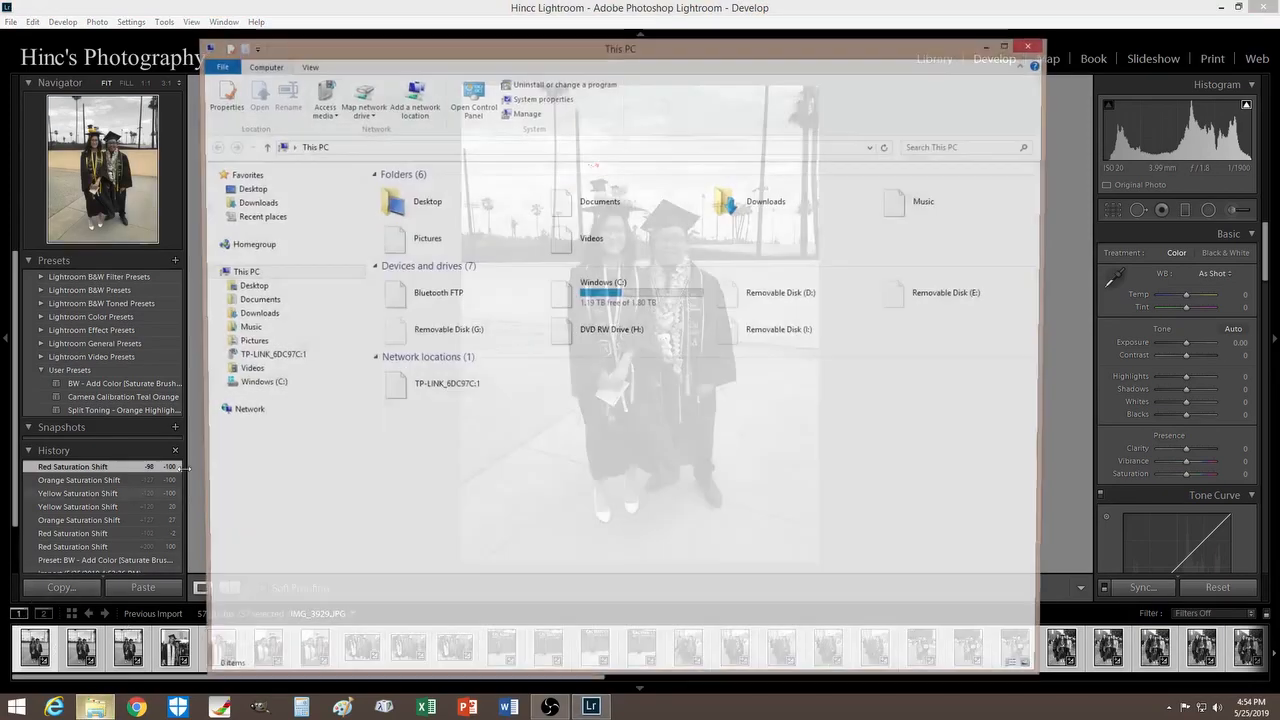
{"action": "left_click", "coordinate": [254, 289]}
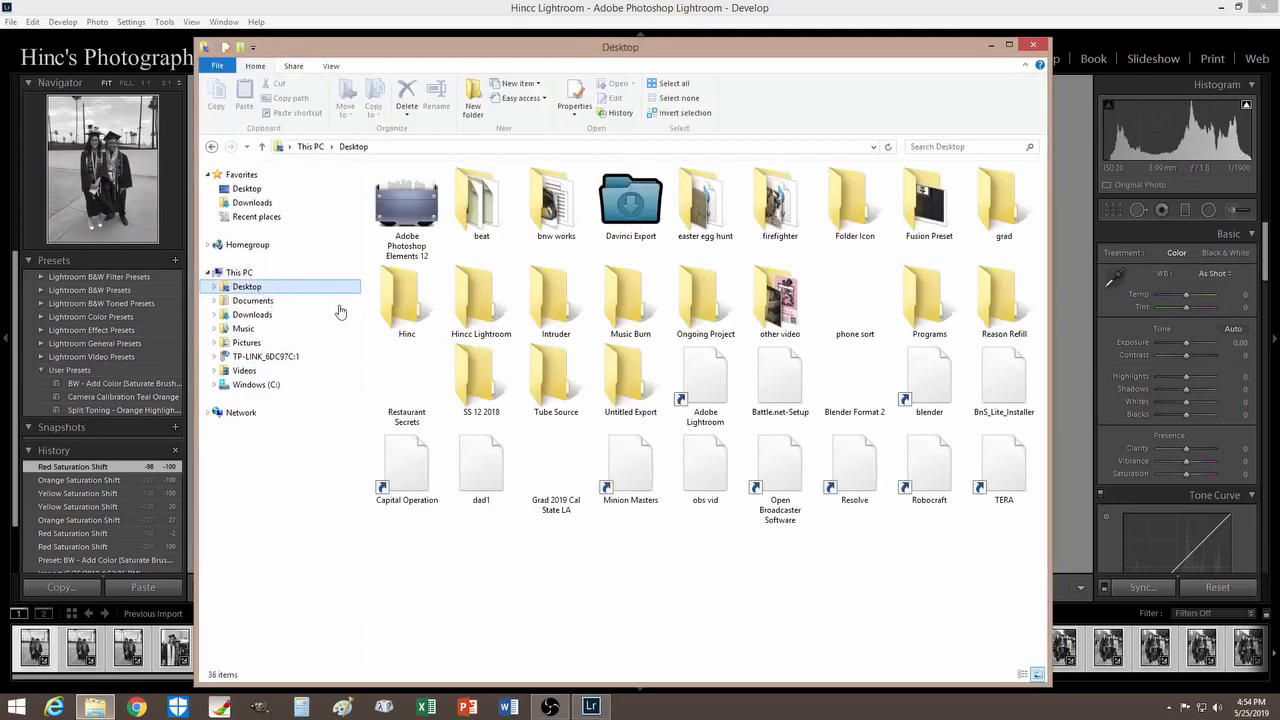
{"action": "double_click", "coordinate": [1001, 215]}
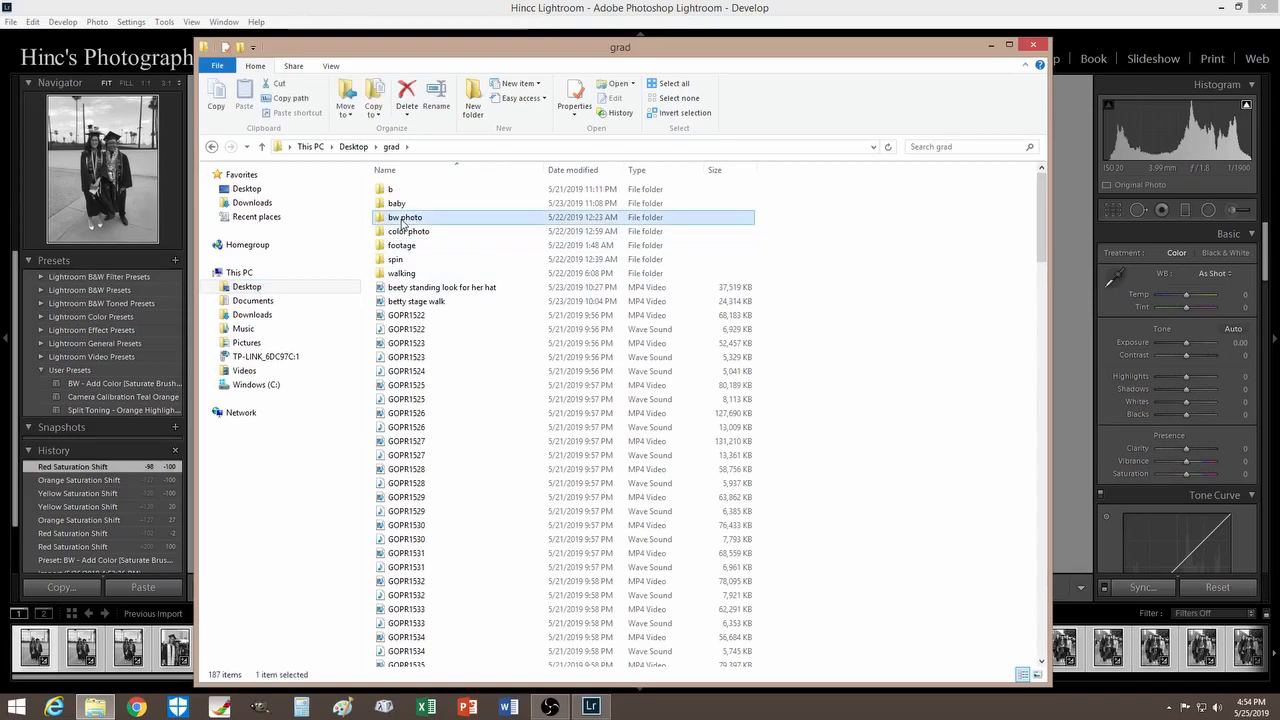
{"action": "double_click", "coordinate": [404, 217]}
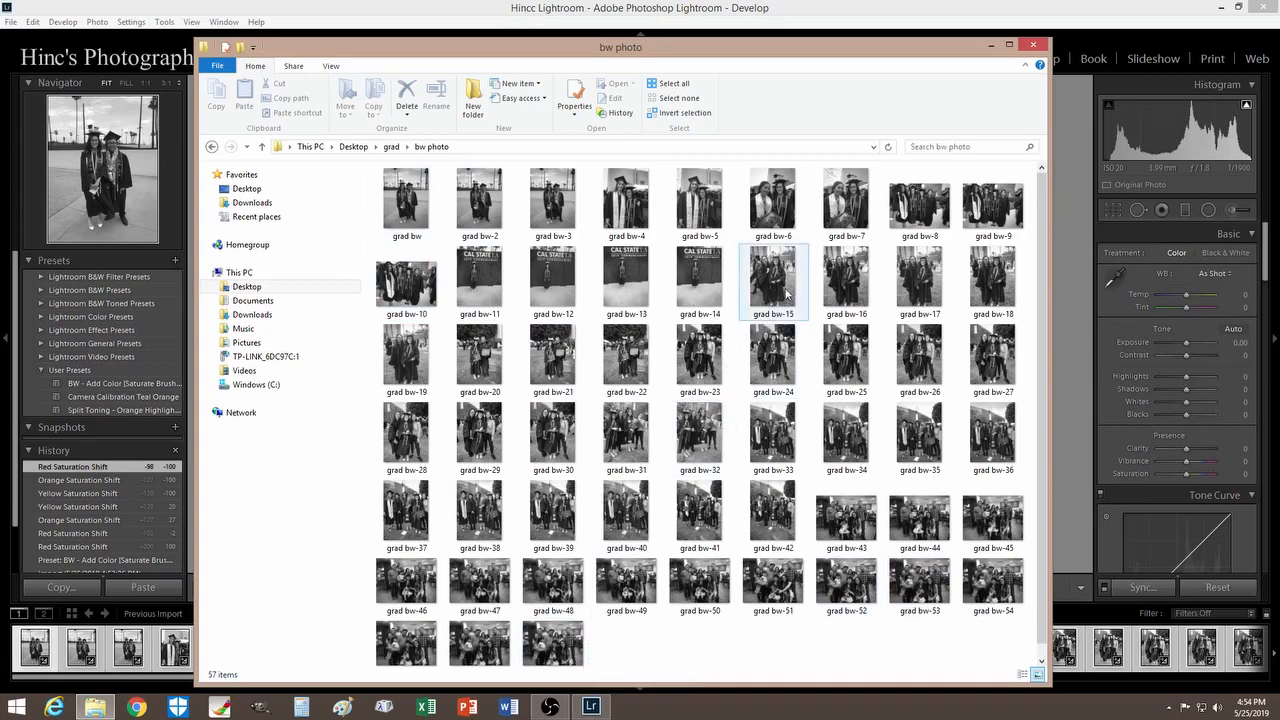
{"action": "left_click", "coordinate": [994, 46]}
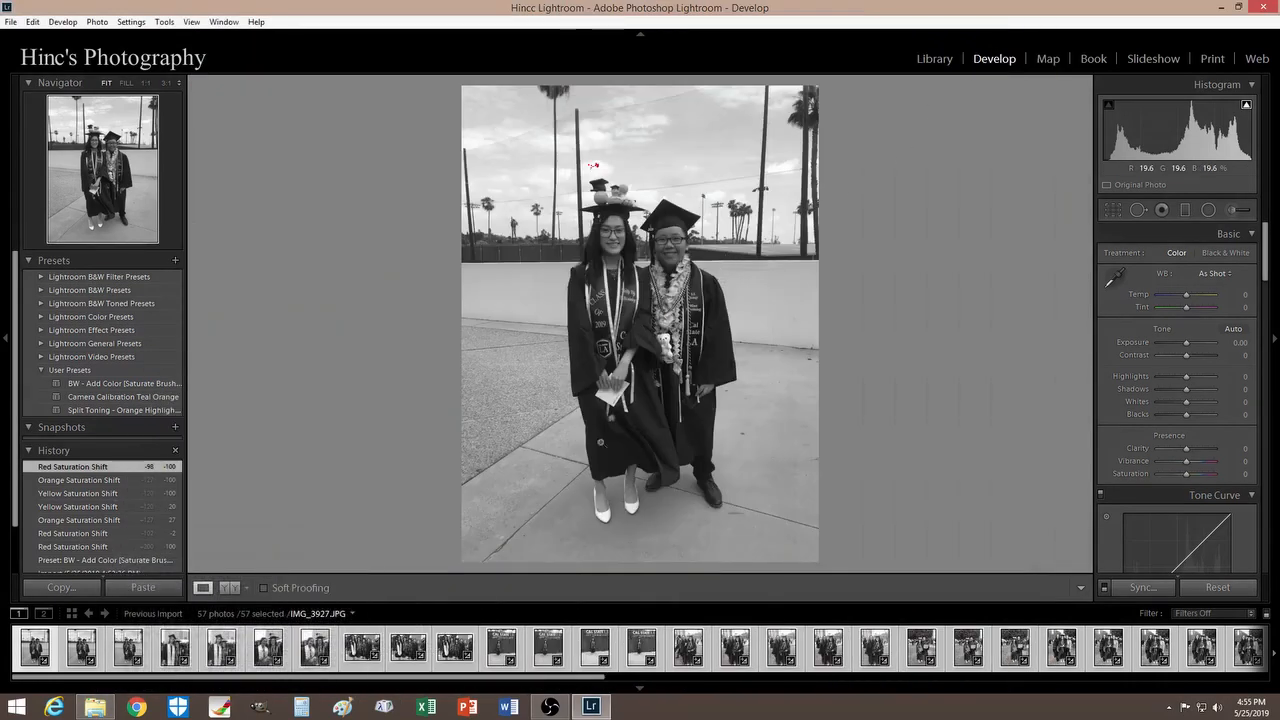
Undo the photo selections, the synchronized settings and the Select All, going back to IMG_3927 alone.
{"action": "key", "text": "ctrl+z"}
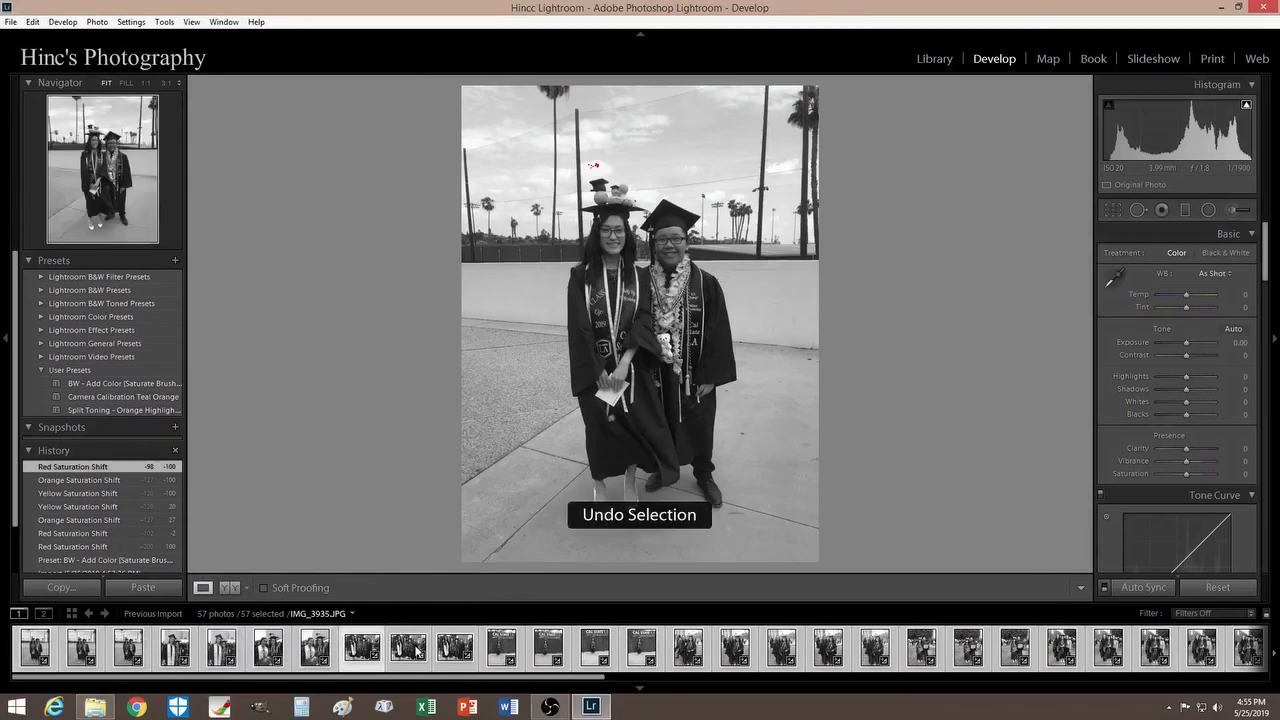
{"action": "key", "text": "ctrl+z"}
{"action": "key", "text": "ctrl+z"}
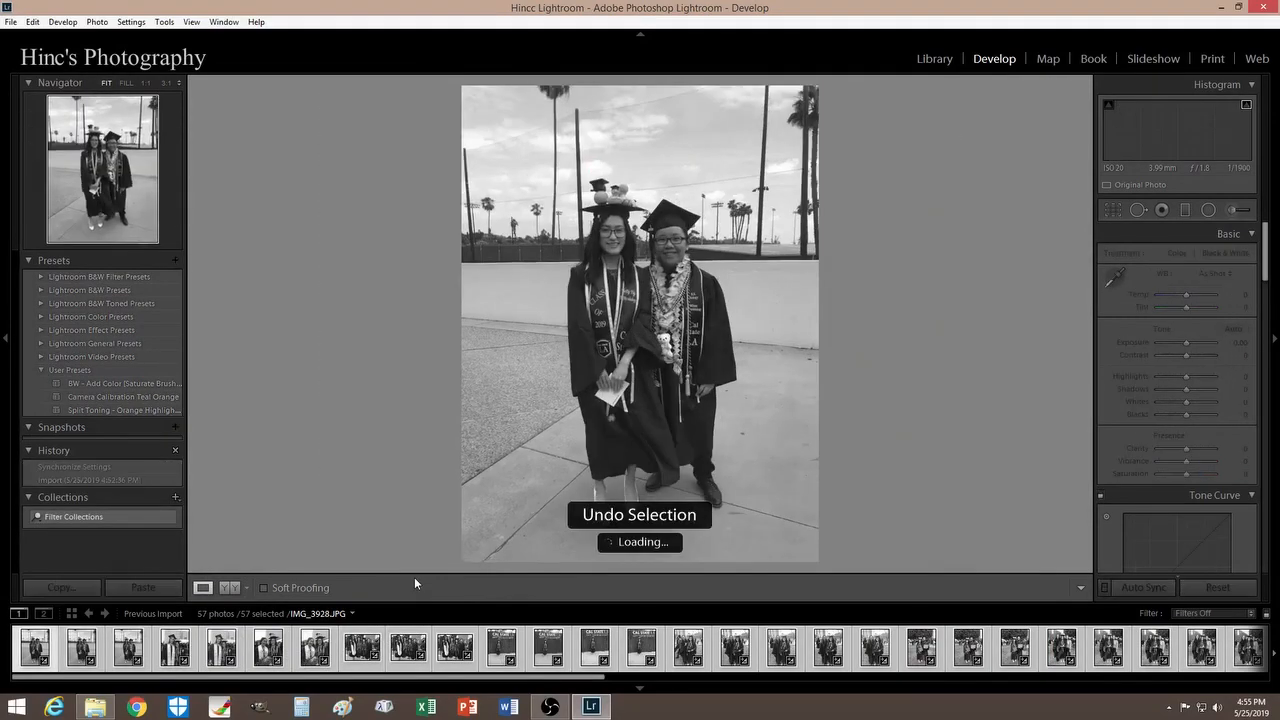
{"action": "key", "text": "ctrl+z"}
{"action": "key", "text": "ctrl+z"}
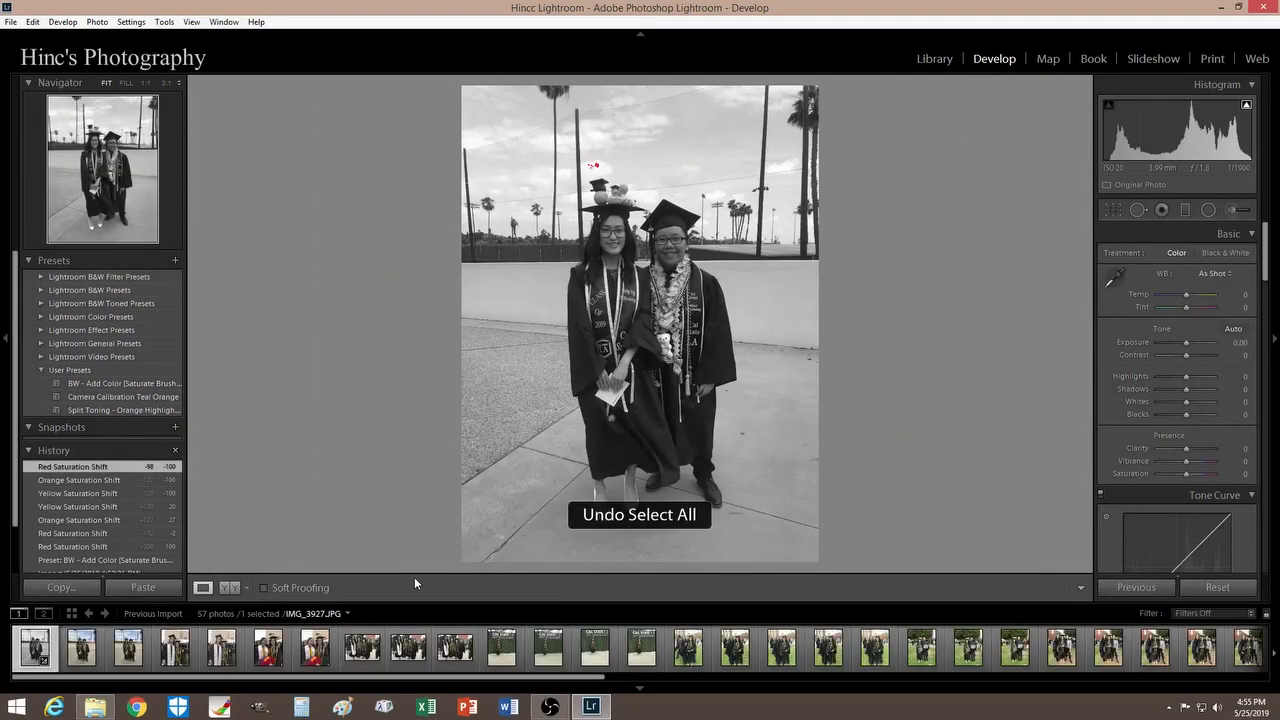
Undo all saturation shifts and the black-and-white preset on IMG_3927, back to its import state.
{"action": "key", "text": "ctrl+z"}
{"action": "key", "text": "ctrl+z"}
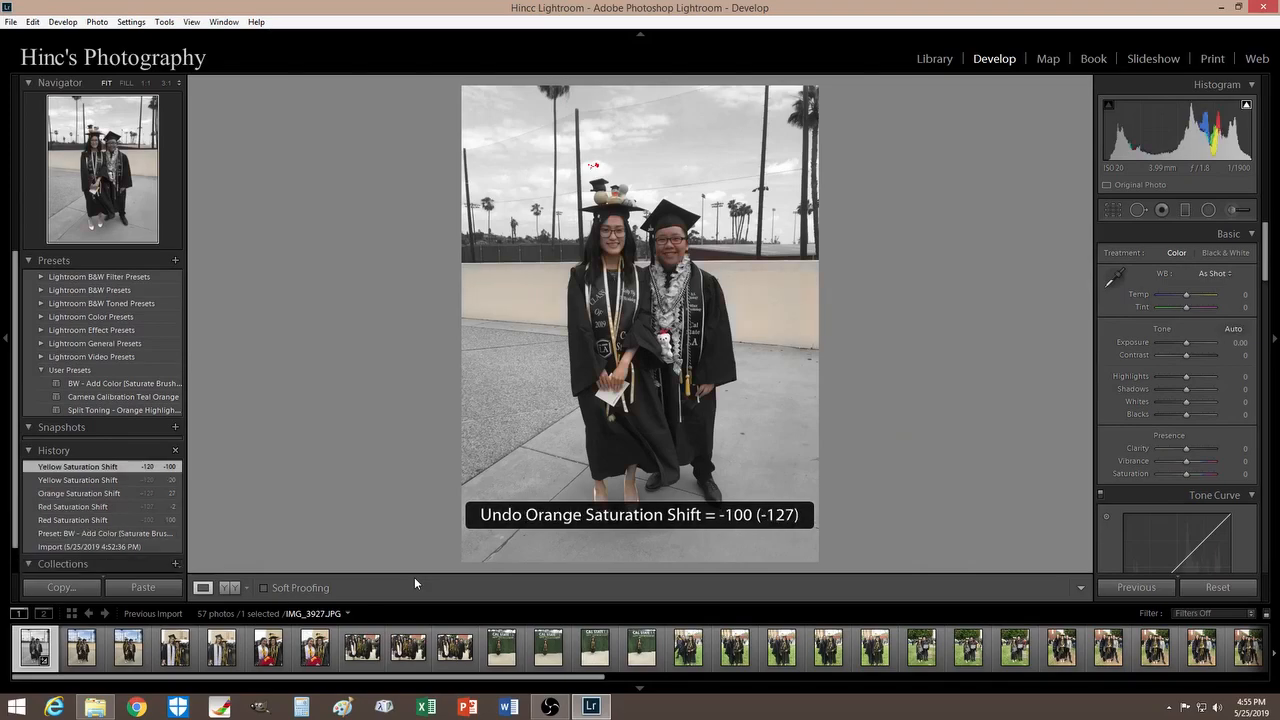
{"action": "key", "text": "ctrl+z"}
{"action": "key", "text": "ctrl+z"}
{"action": "key", "text": "ctrl+z"}
{"action": "key", "text": "ctrl+z"}
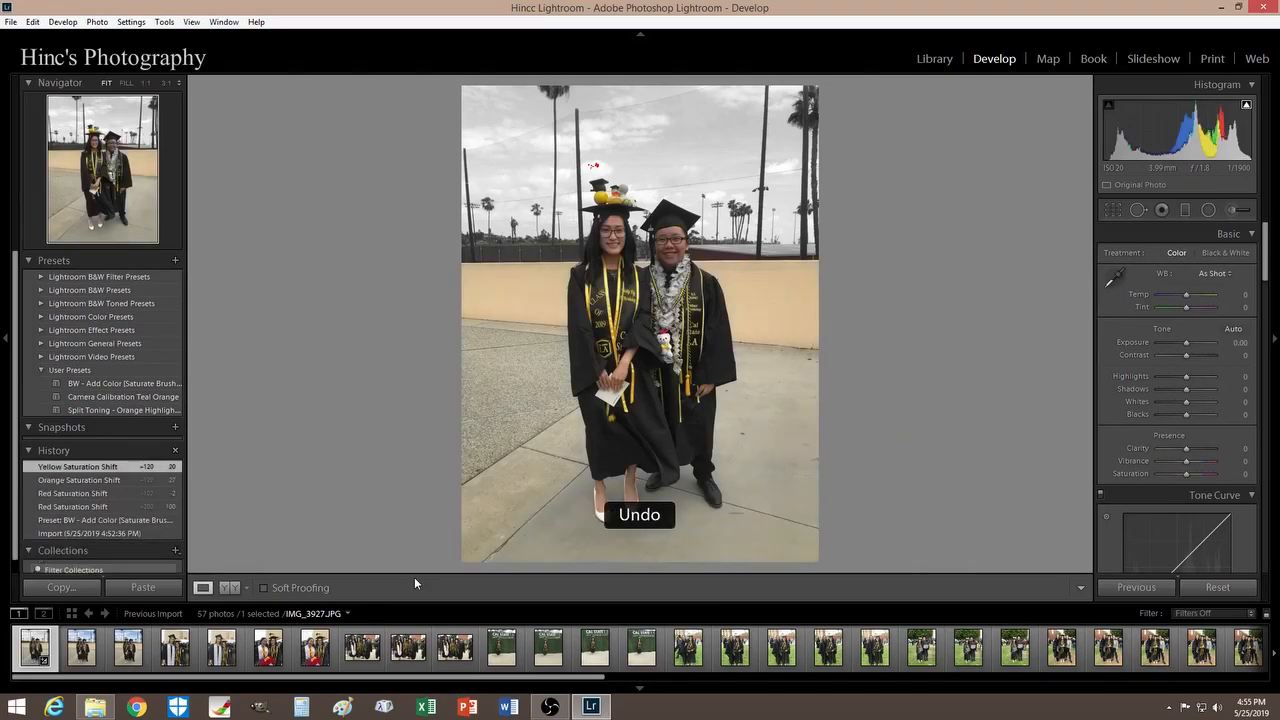
{"action": "key", "text": "ctrl+z"}
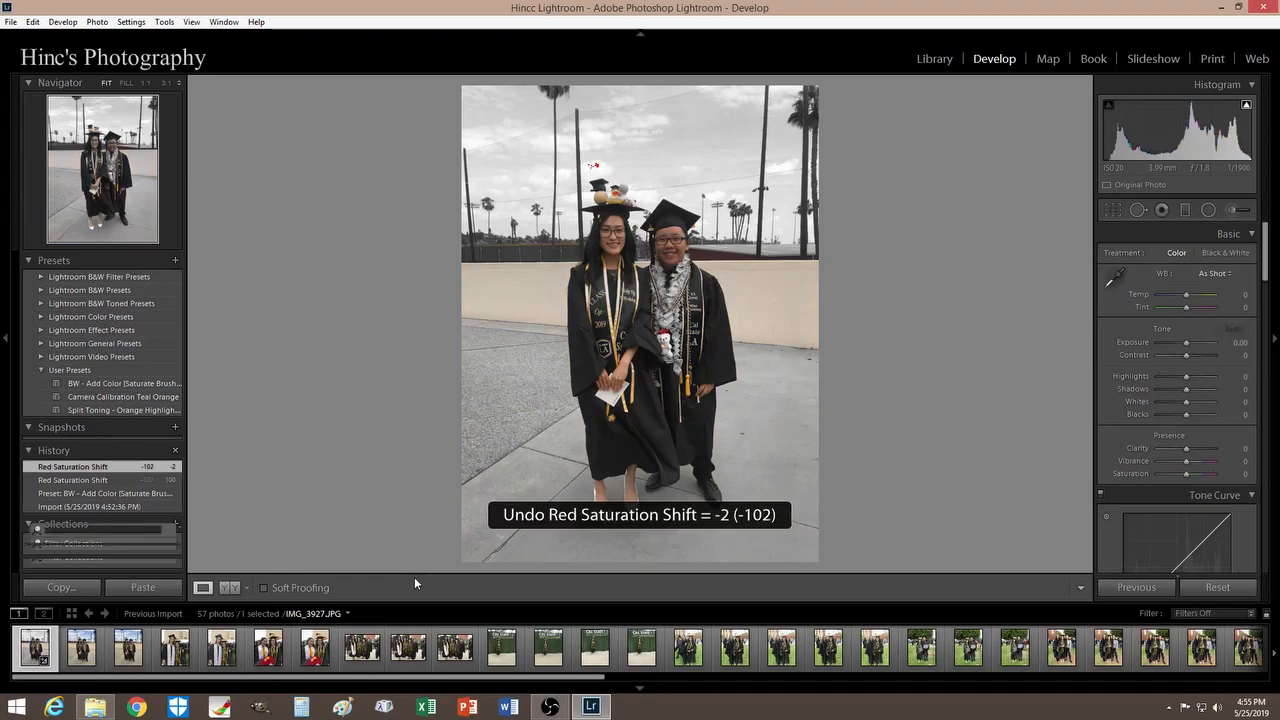
{"action": "key", "text": "ctrl+z"}
{"action": "key", "text": "ctrl+z"}
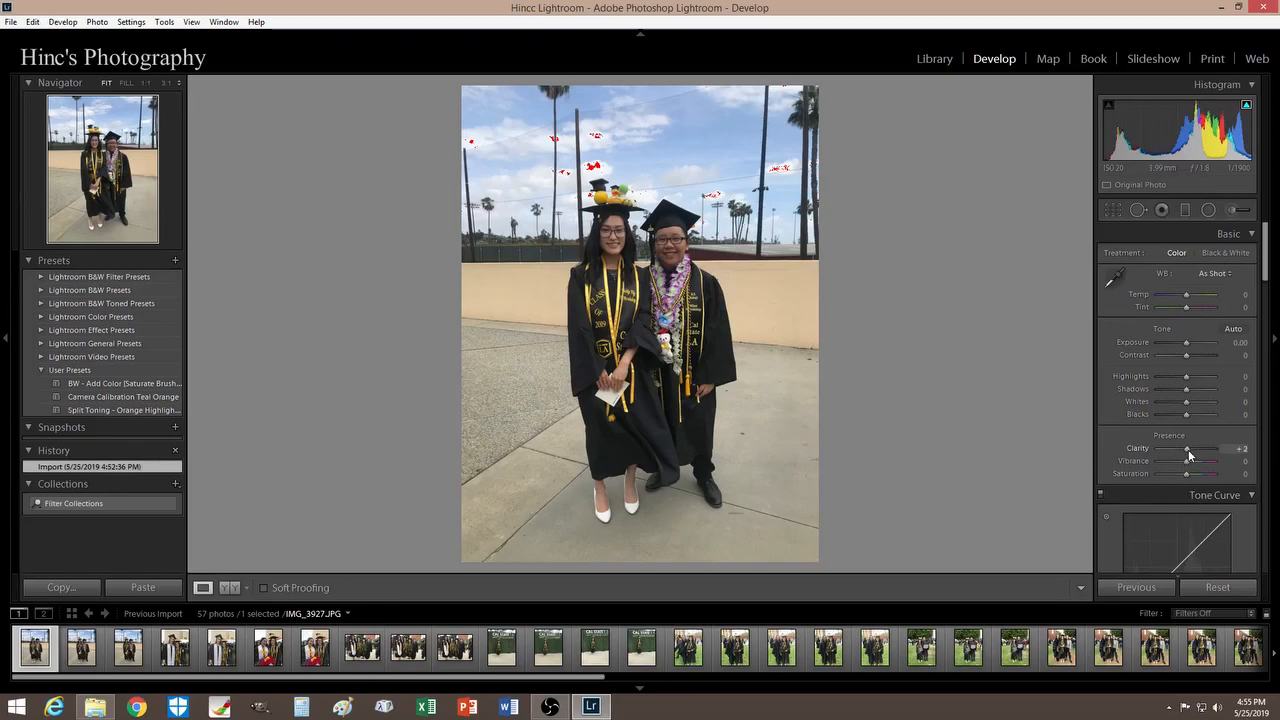
Set IMG_3927's Clarity to +7 and Vibrance to +98, and add a graduated filter with -0.60 exposure over each of its four corners.
{"action": "left_click_drag", "start_coordinate": [1186, 466], "coordinate": [1211, 467]}
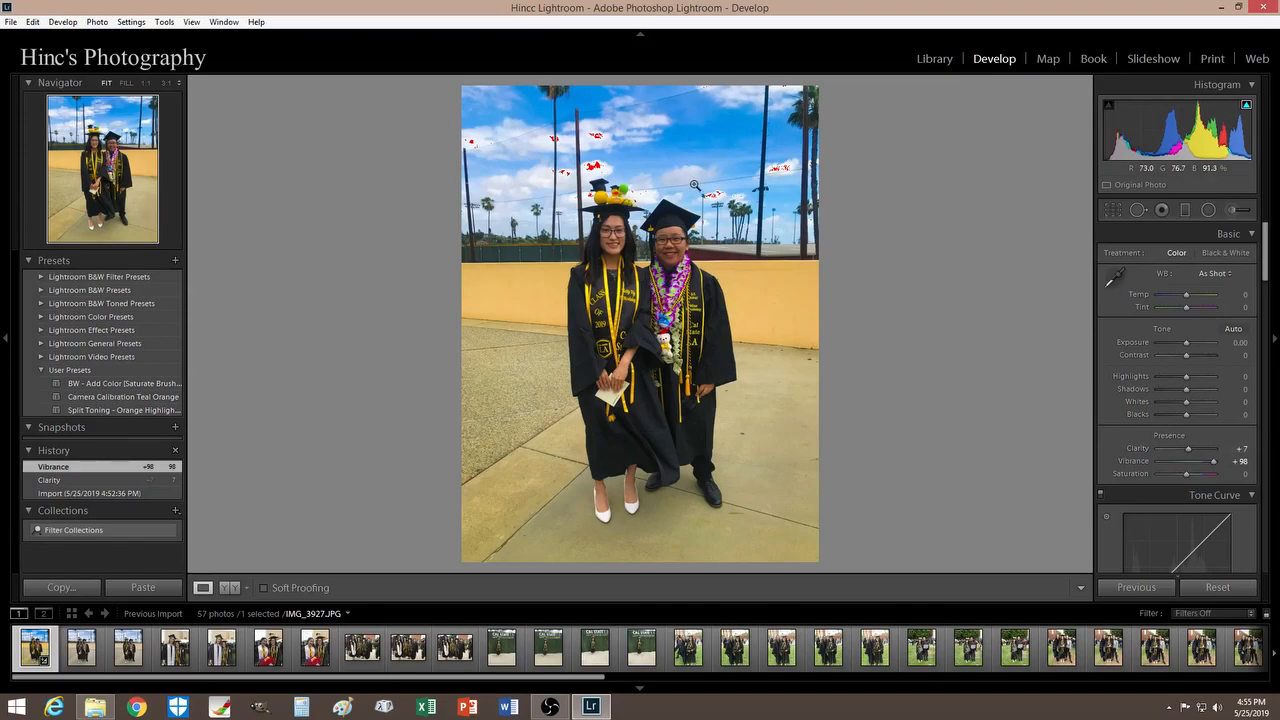
{"action": "left_click", "coordinate": [1183, 211]}
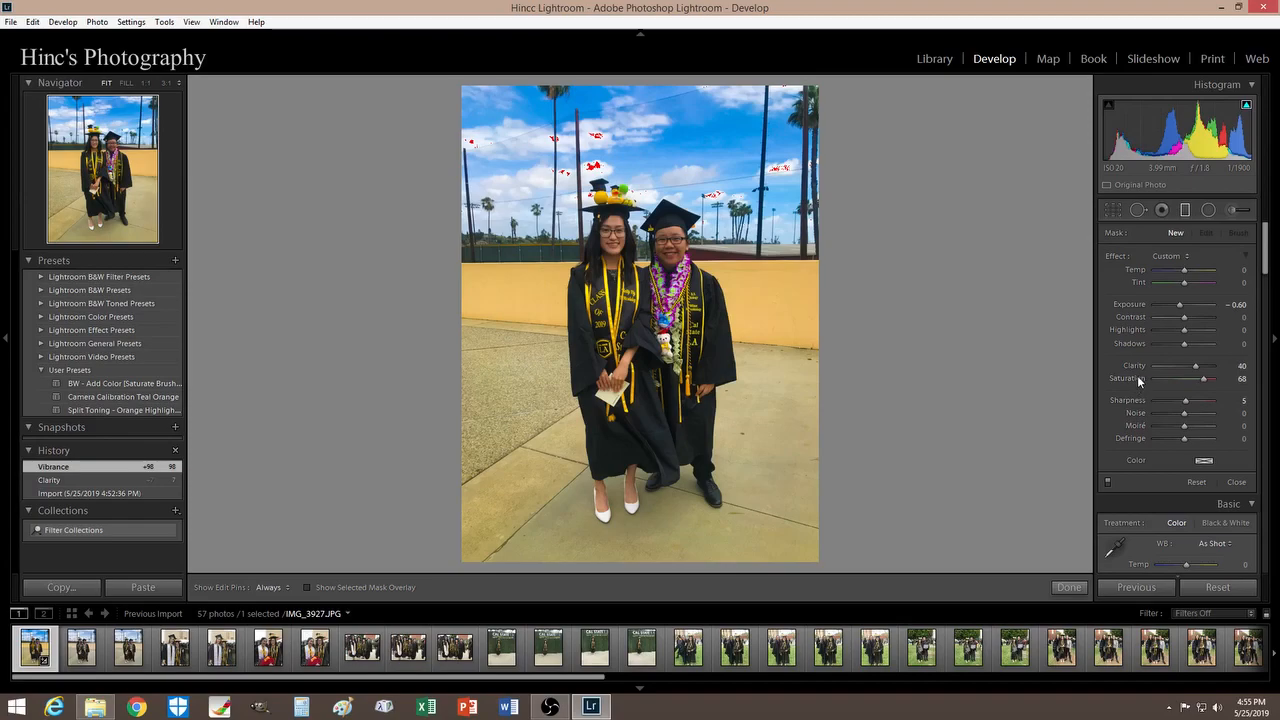
{"action": "left_click_drag", "start_coordinate": [790, 120], "coordinate": [752, 194]}
{"action": "left_click_drag", "start_coordinate": [483, 107], "coordinate": [571, 203]}
{"action": "left_click_drag", "start_coordinate": [489, 552], "coordinate": [556, 436]}
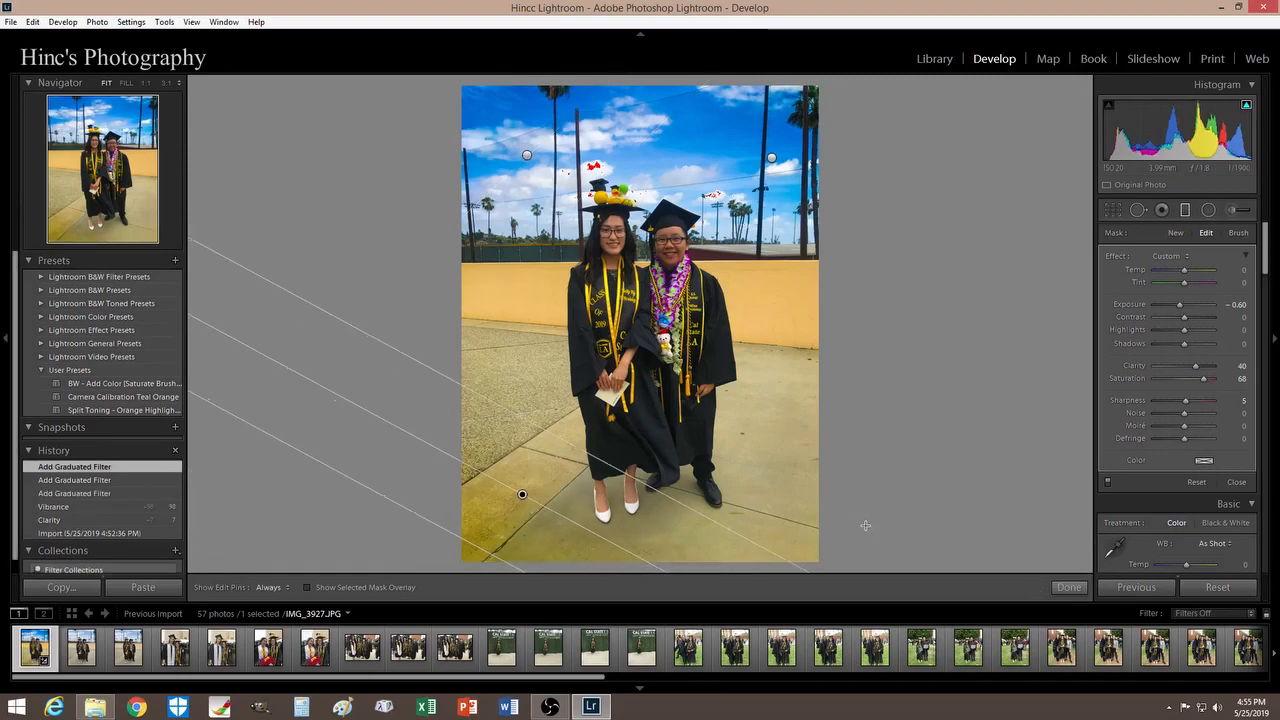
{"action": "left_click_drag", "start_coordinate": [705, 561], "coordinate": [829, 423]}
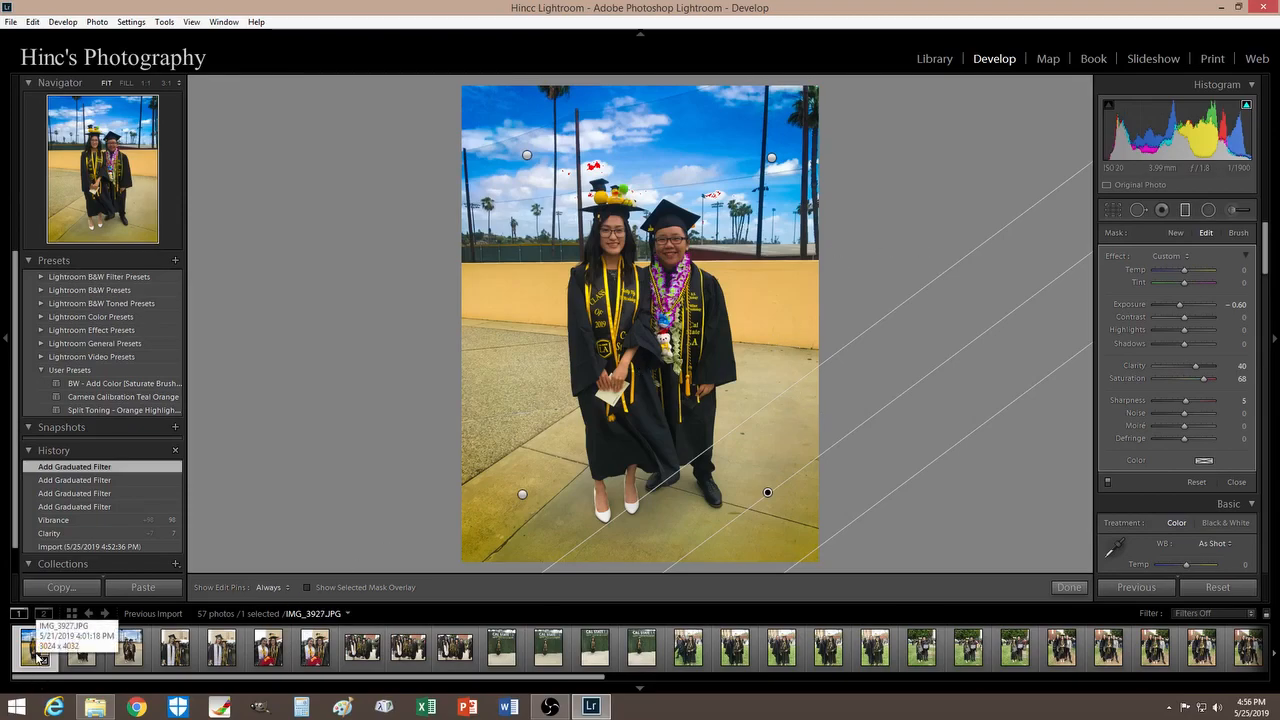
Select all photos and synchronize all of IMG_3927's color settings to them, including its graduated filters.
{"action": "key", "text": "ctrl+a"}
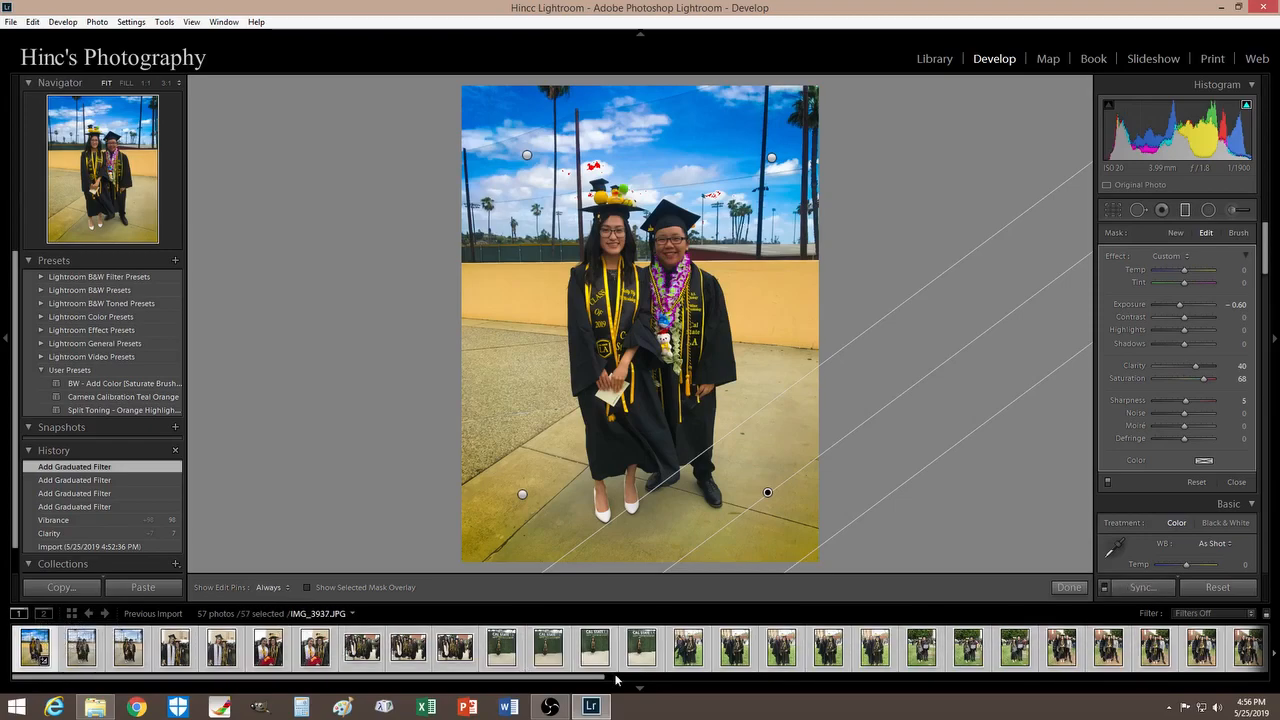
{"action": "left_click", "coordinate": [1118, 591]}
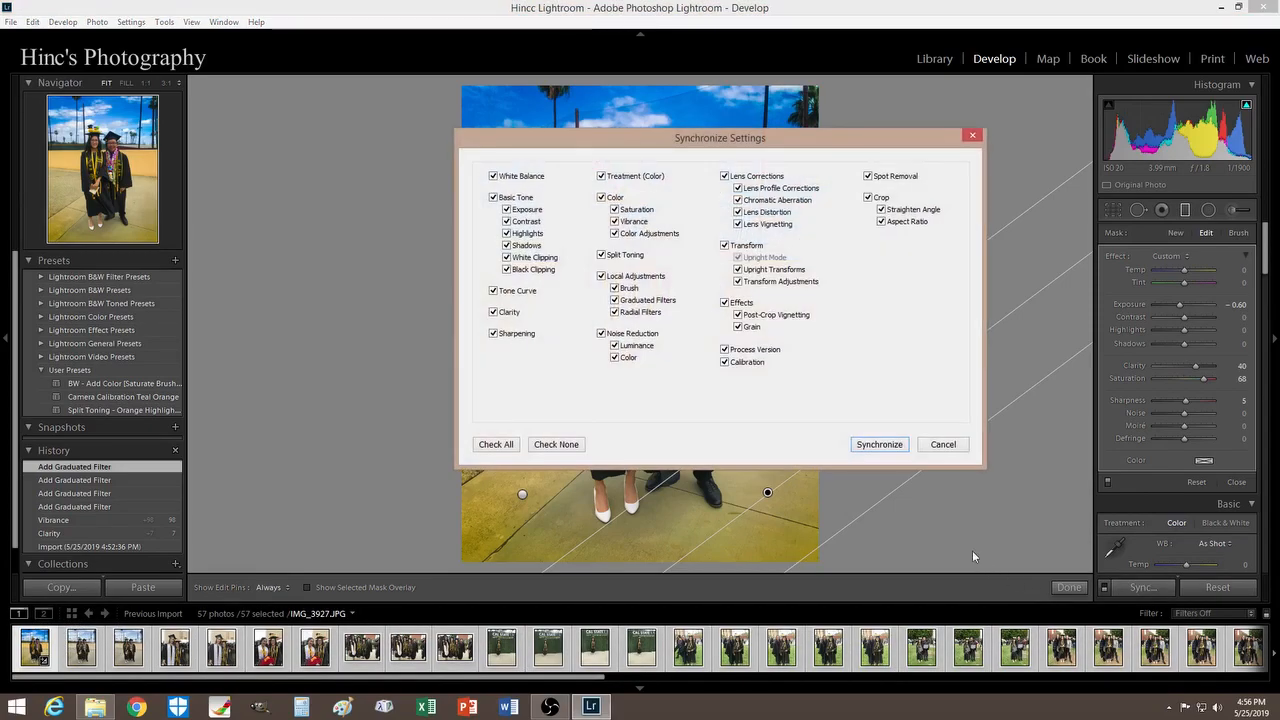
{"action": "left_click", "coordinate": [882, 448]}
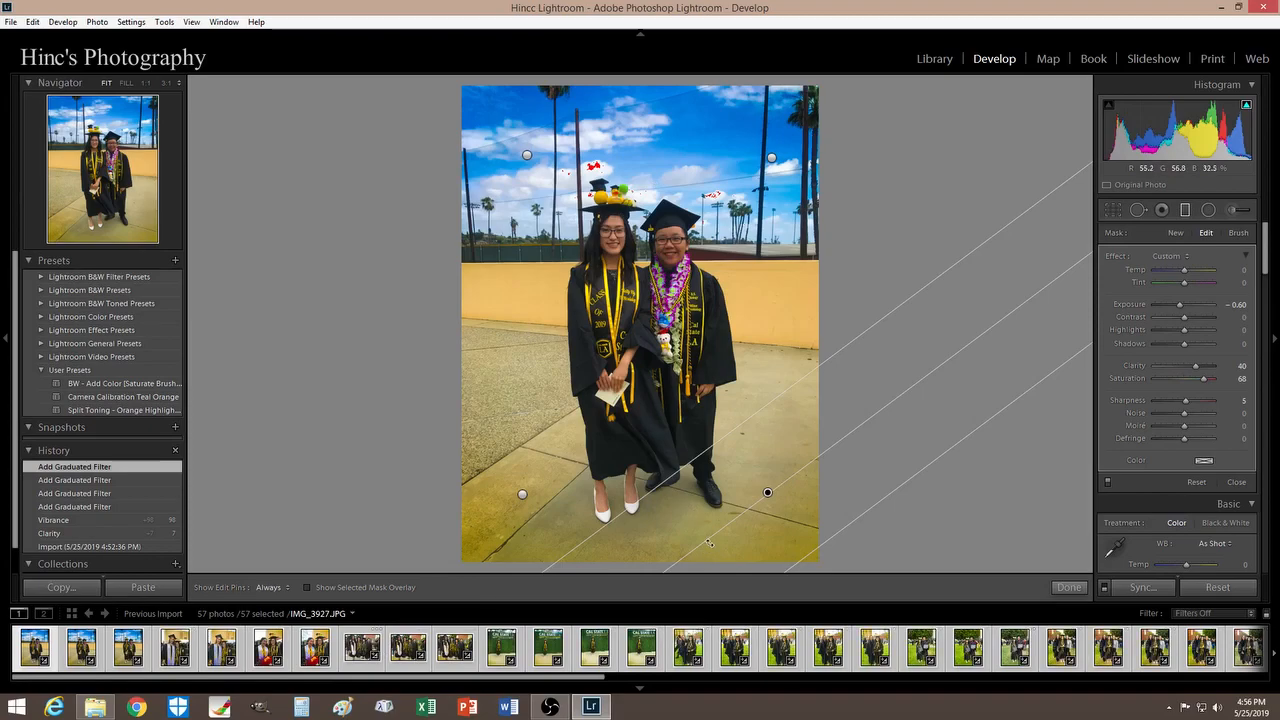
Check the synchronized color look on IMG_3956 and IMG_3954, and return to IMG_3927.
{"action": "left_click", "coordinate": [781, 656]}
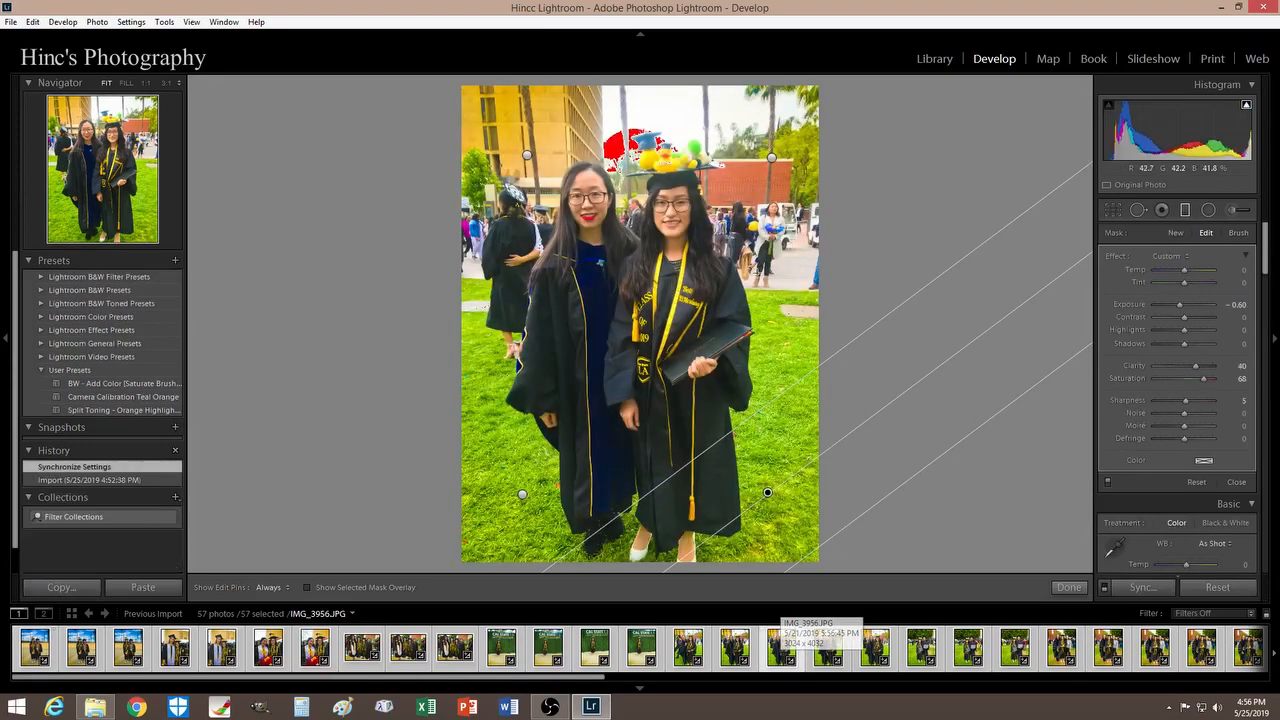
{"action": "left_click", "coordinate": [688, 648]}
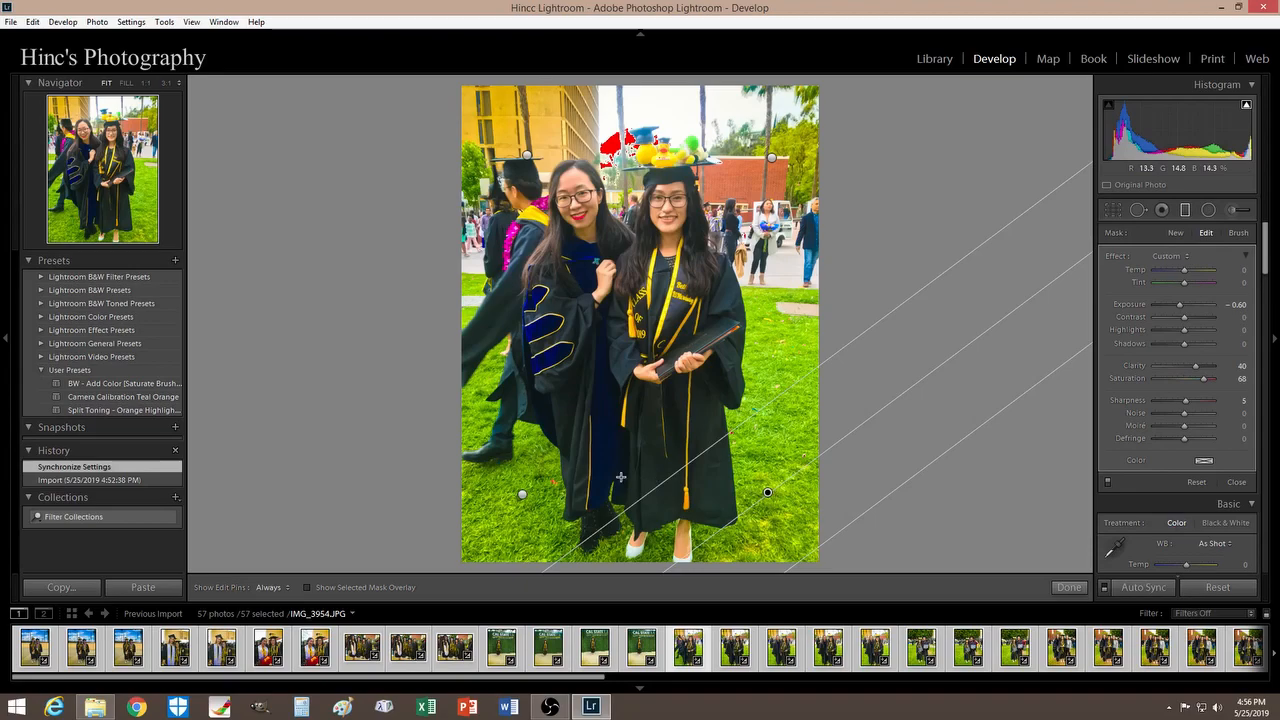
{"action": "key", "text": "ctrl"}
{"action": "key", "text": "ctrl+z"}
{"action": "key", "text": "ctrl+z"}
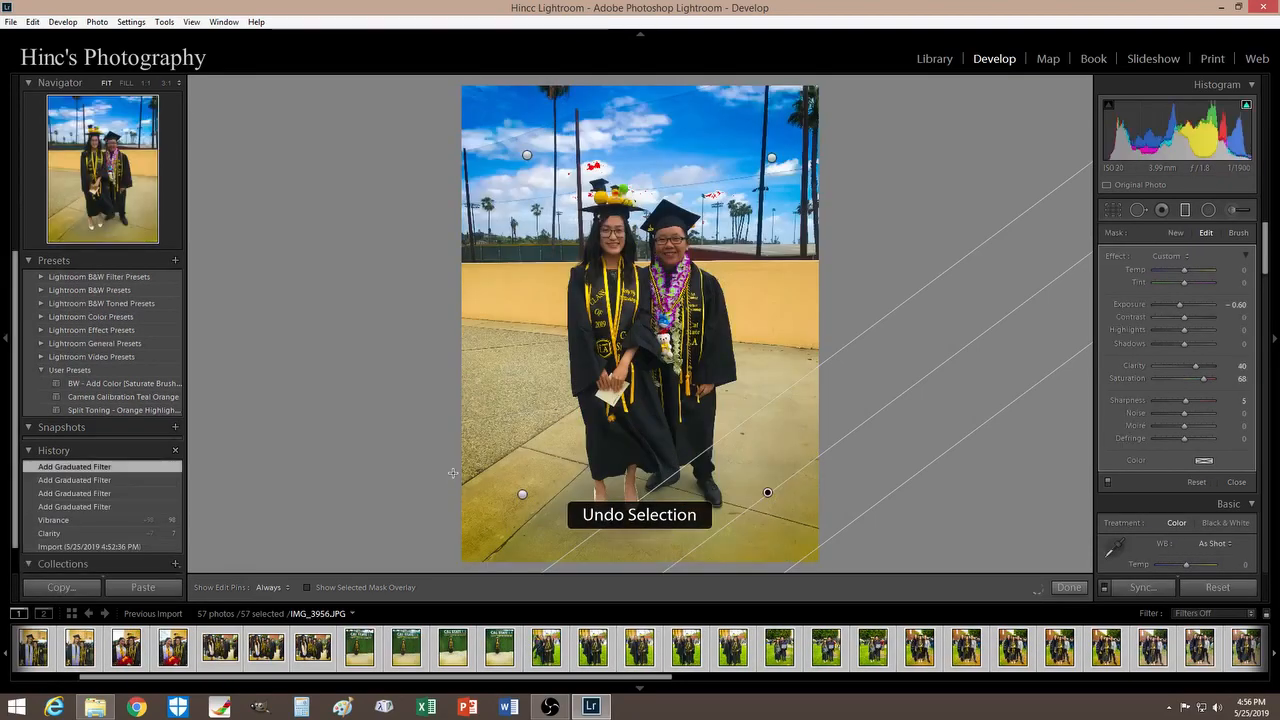
{"action": "key", "text": "ctrl+z"}
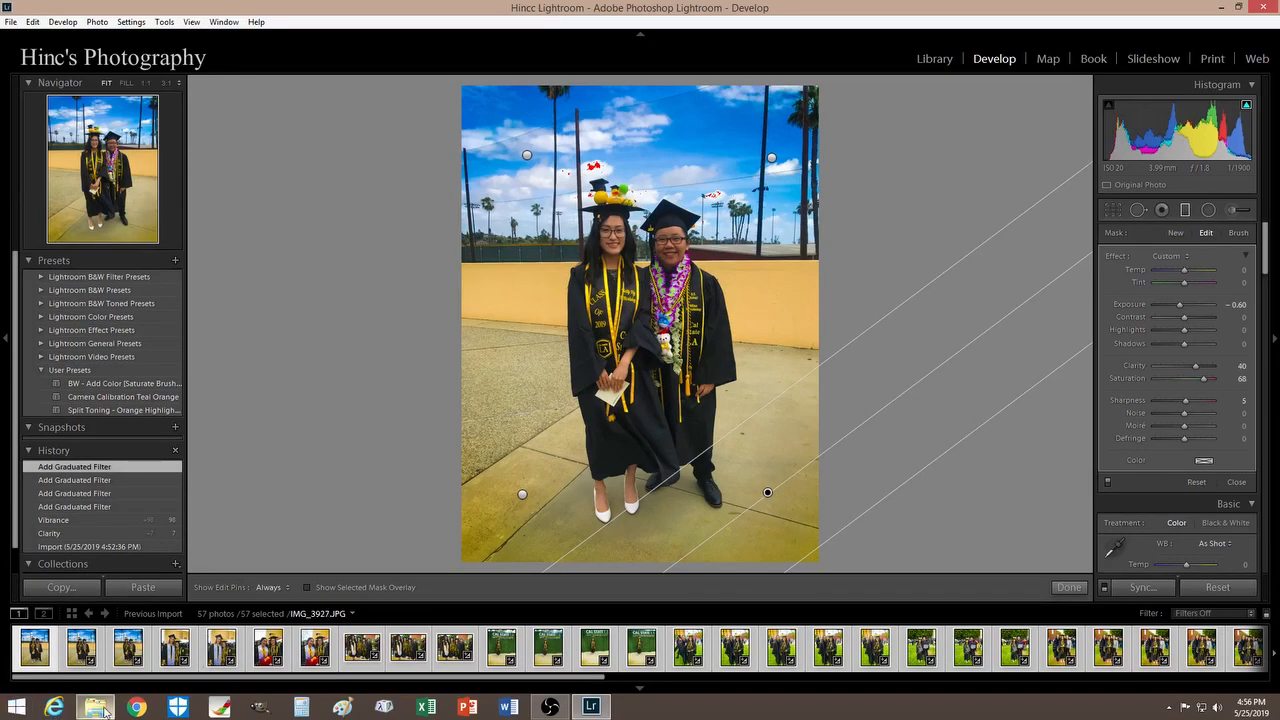
{"action": "mouse_move", "coordinate": [105, 711]}
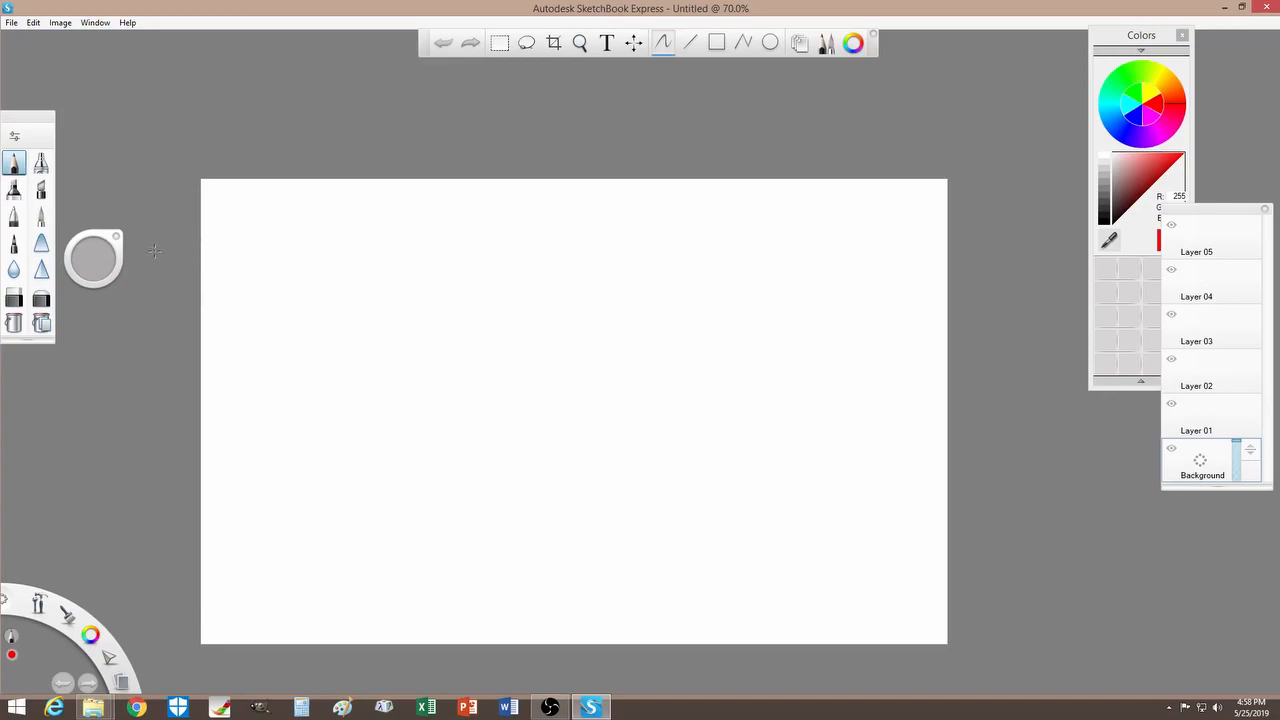
{"action": "scroll", "coordinate": [161, 429], "scroll_direction": "up", "scroll_amount": 1}
{"action": "scroll", "coordinate": [161, 429], "scroll_direction": "down", "scroll_amount": 2}
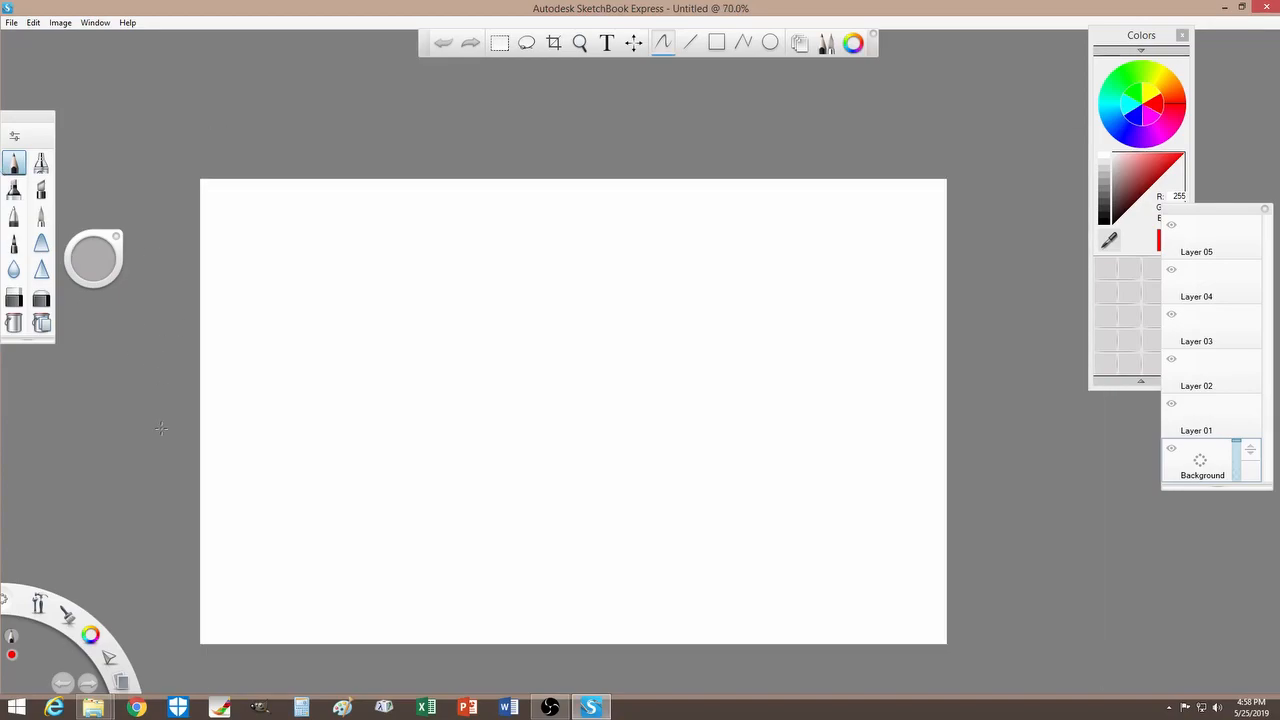
{"action": "scroll", "coordinate": [161, 428], "scroll_direction": "up", "scroll_amount": 1}
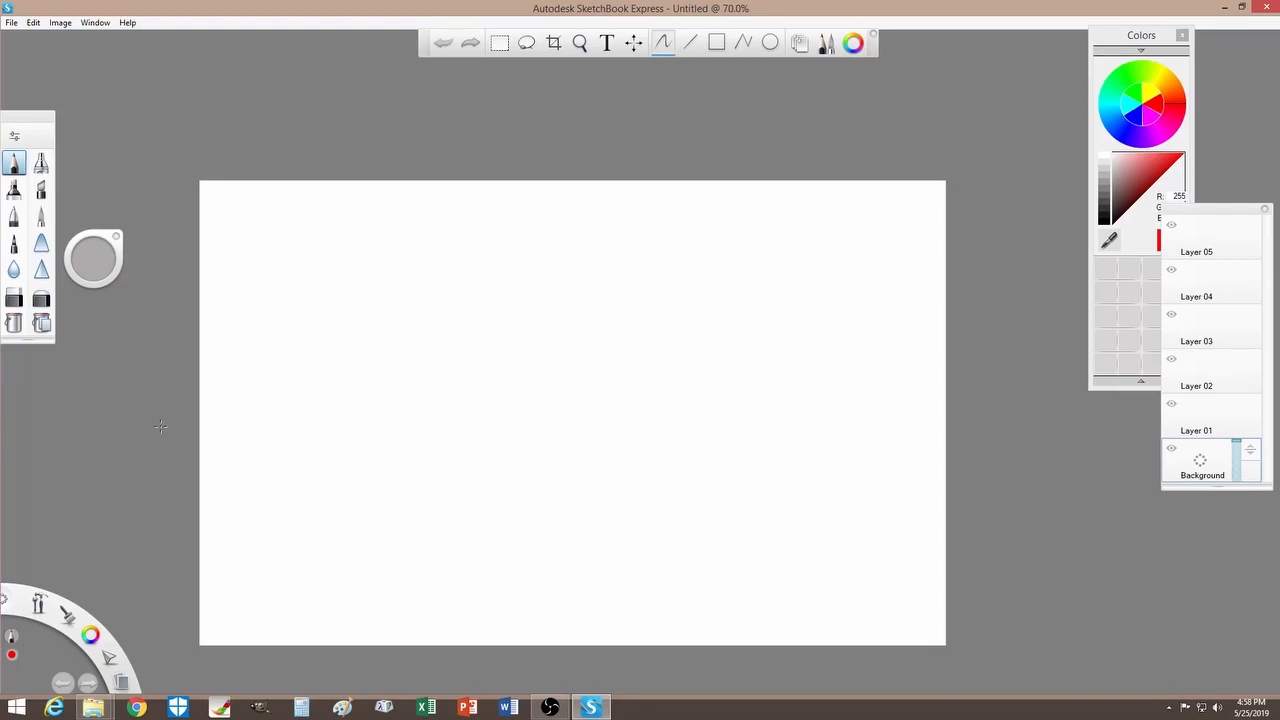
Switch to File Explorer and bring up the bw photo folder and the color photo folder.
{"action": "mouse_move", "coordinate": [93, 707]}
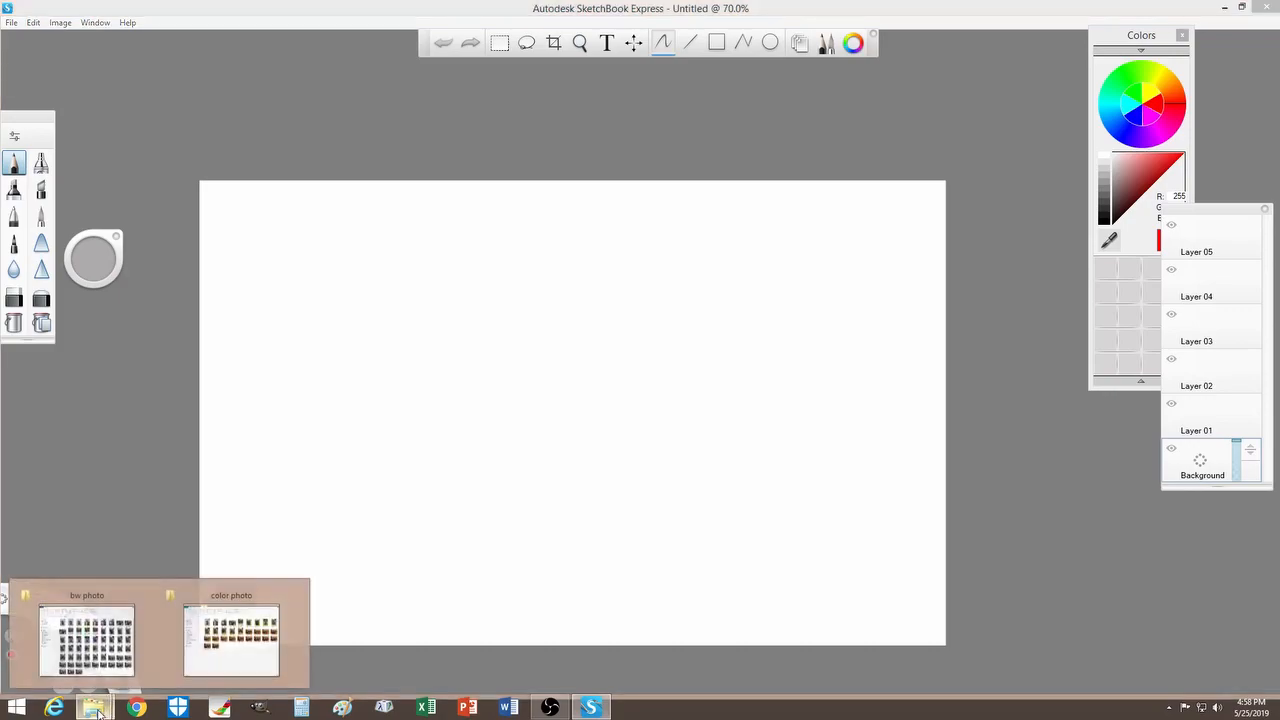
{"action": "left_click", "coordinate": [85, 625]}
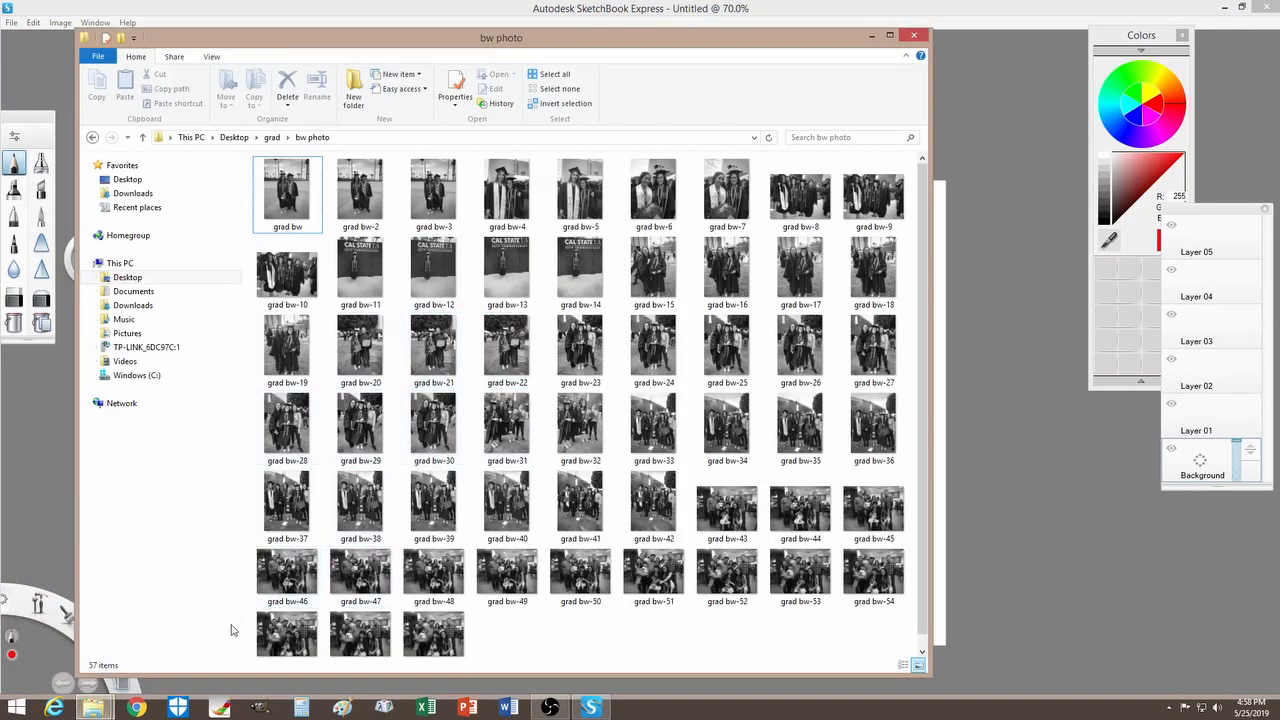
{"action": "left_click", "coordinate": [96, 710]}
{"action": "left_click", "coordinate": [235, 640]}
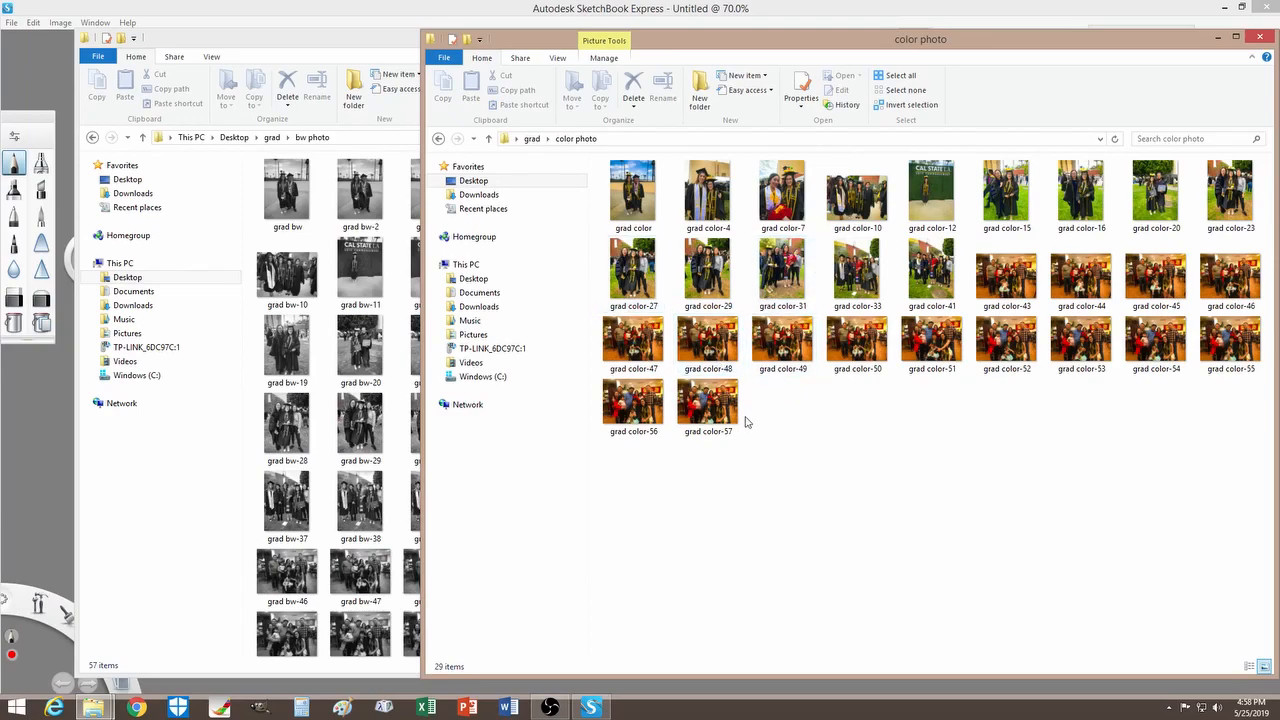
Open grad color-7 in Paint, copy the whole image and close Paint.
{"action": "left_click", "coordinate": [778, 200]}
{"action": "right_click", "coordinate": [778, 200]}
{"action": "mouse_move", "coordinate": [828, 352]}
{"action": "left_click", "coordinate": [960, 350]}
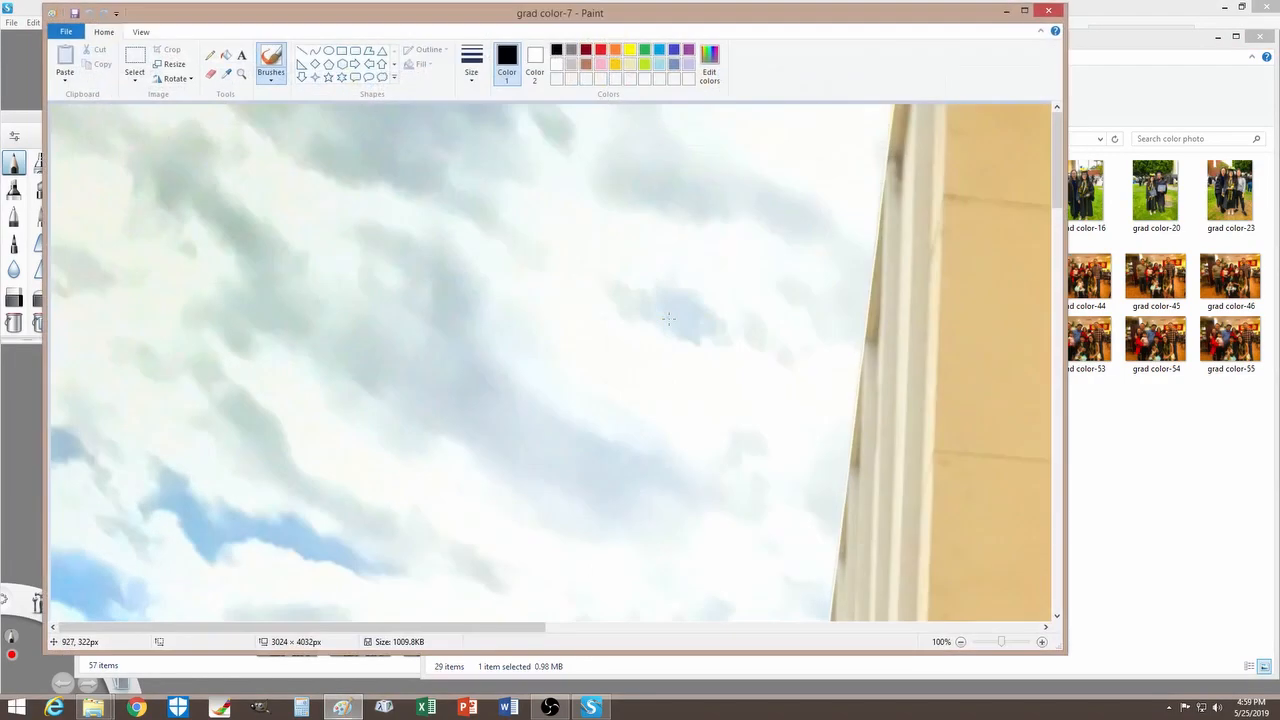
{"action": "key", "text": "ctrl+a"}
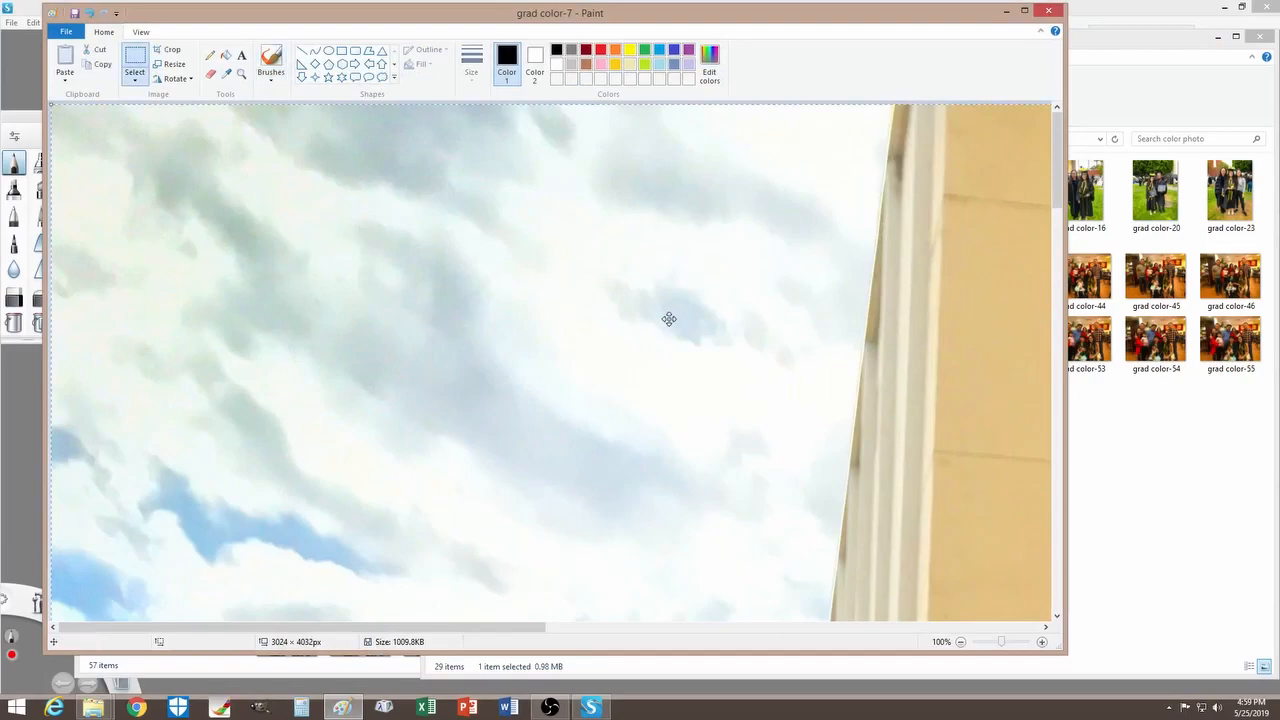
{"action": "left_click", "coordinate": [1046, 14]}
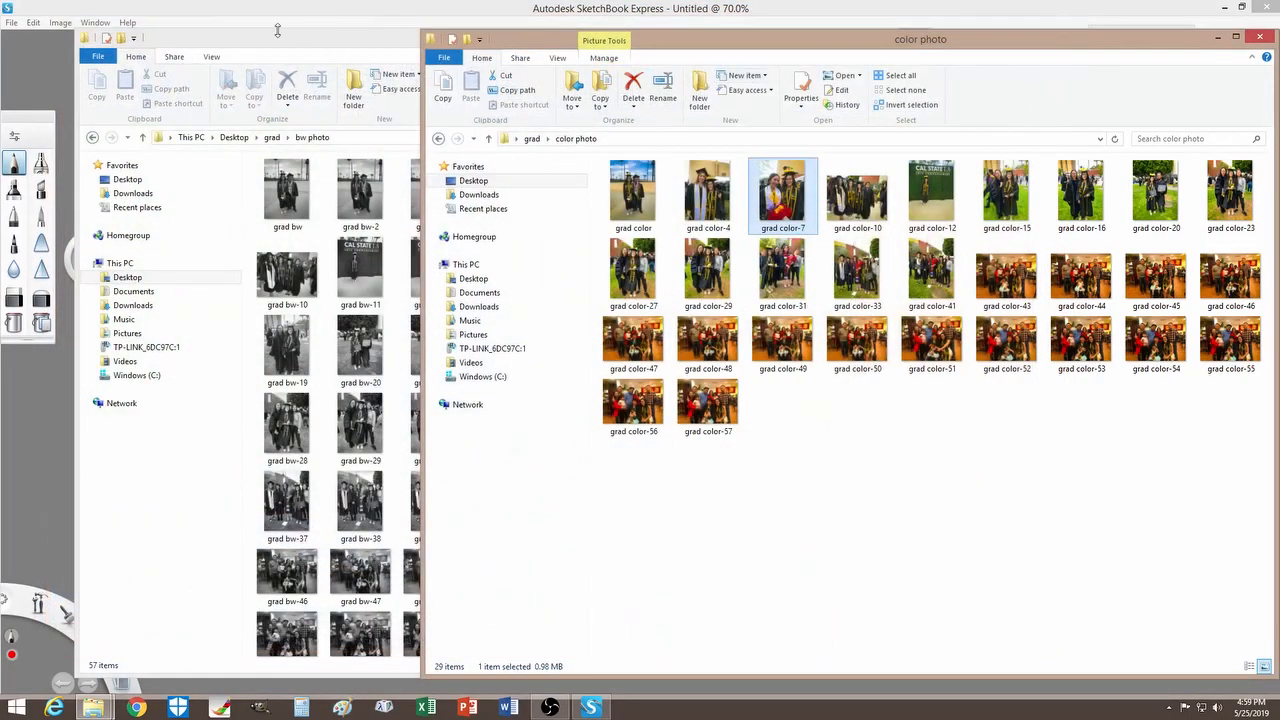
Switch to SketchBook Express and paste the copied color photo, scaled down and placed slightly left of the canvas centre.
{"action": "left_click", "coordinate": [129, 12]}
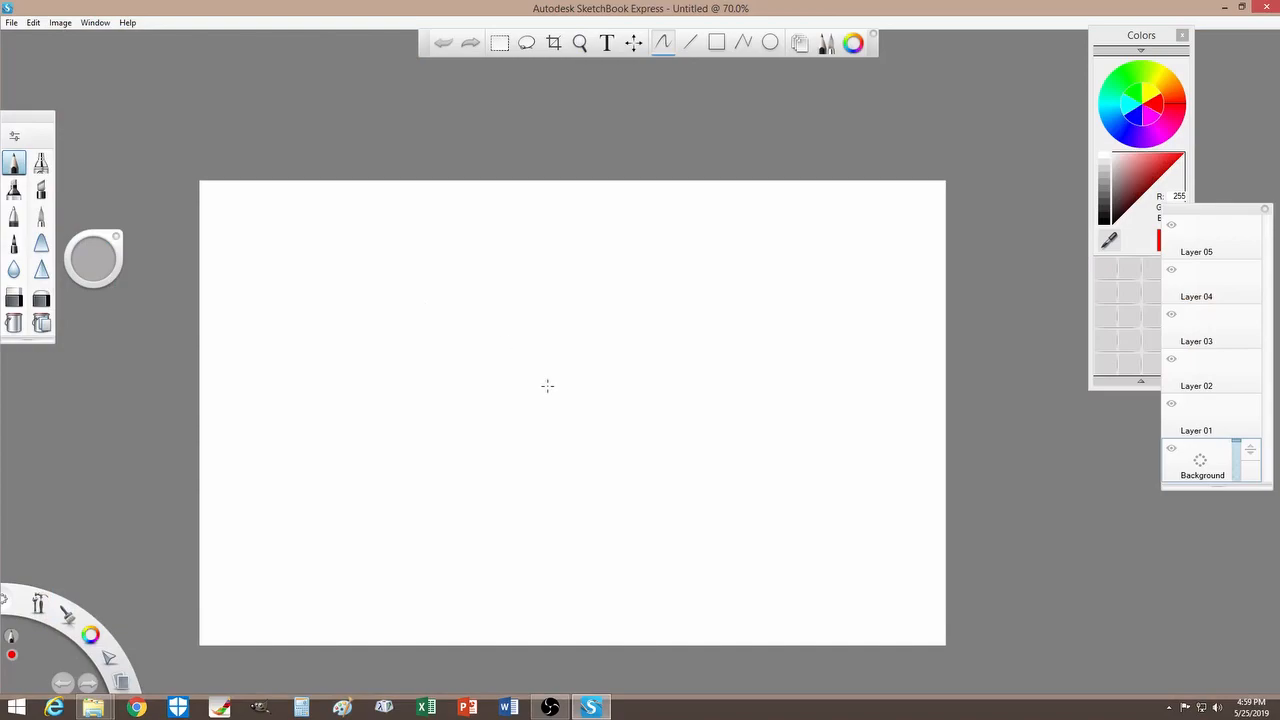
{"action": "key", "text": "ctrl+v"}
{"action": "left_click_drag", "start_coordinate": [560, 405], "coordinate": [811, 646]}
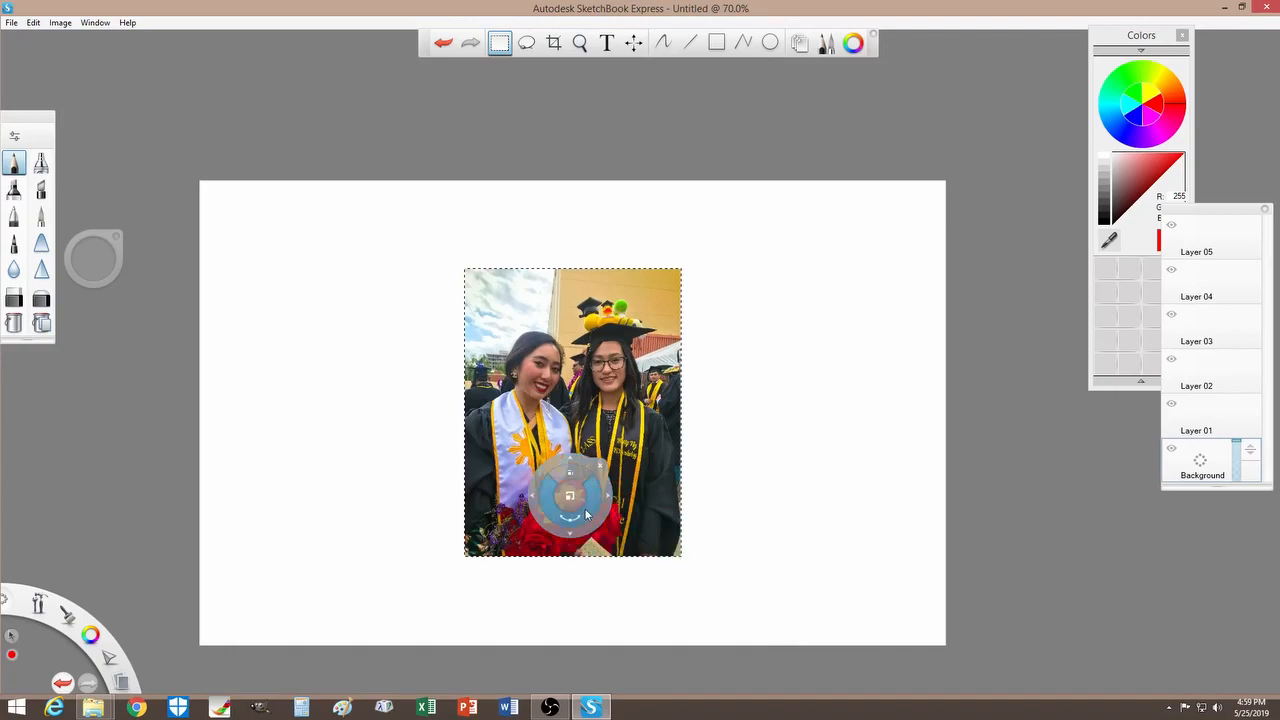
{"action": "left_click_drag", "start_coordinate": [577, 533], "coordinate": [545, 527]}
{"action": "left_click", "coordinate": [1014, 424]}
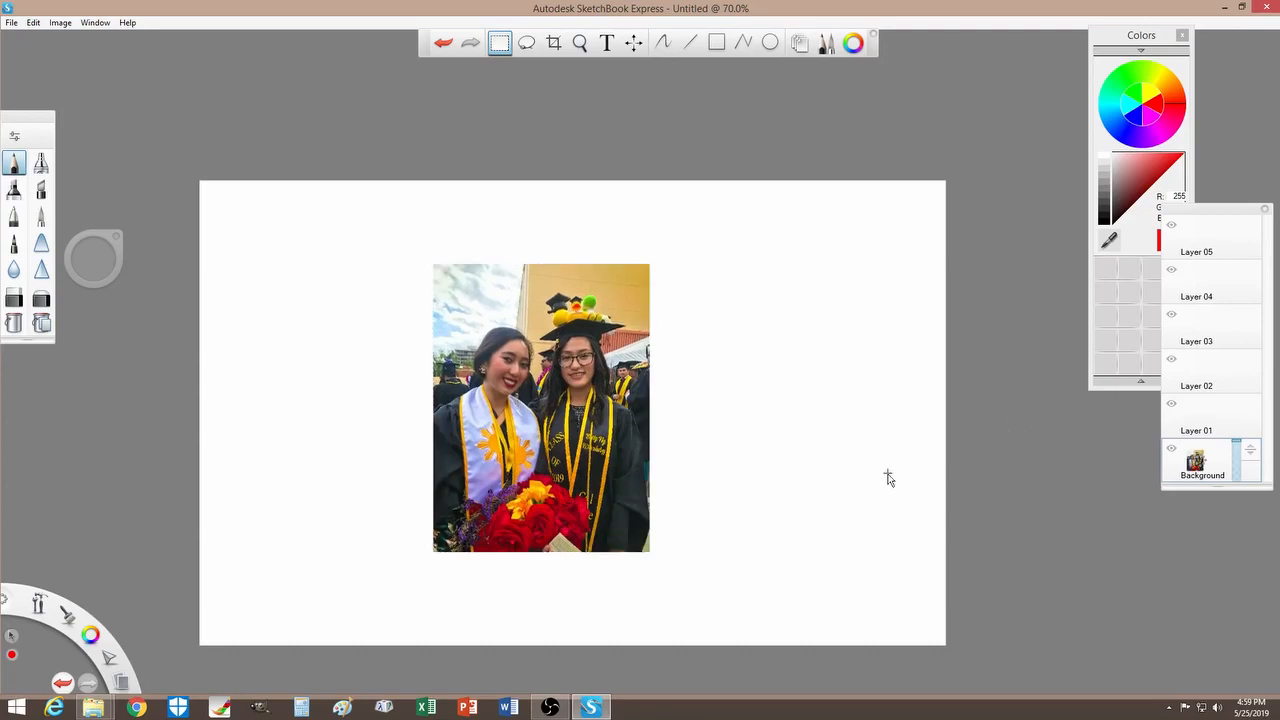
Open grad bw-4 from the bw photo folder in Paint, copy the whole image and close Paint.
{"action": "mouse_move", "coordinate": [93, 707]}
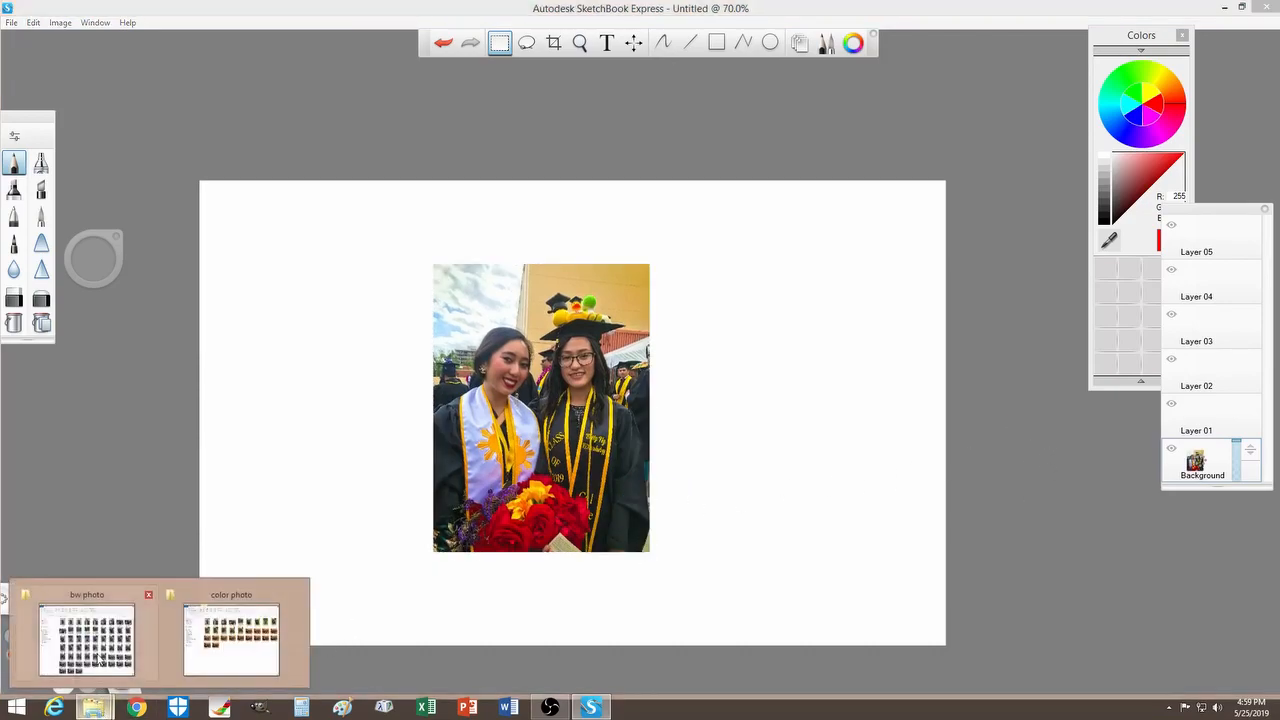
{"action": "left_click", "coordinate": [268, 590]}
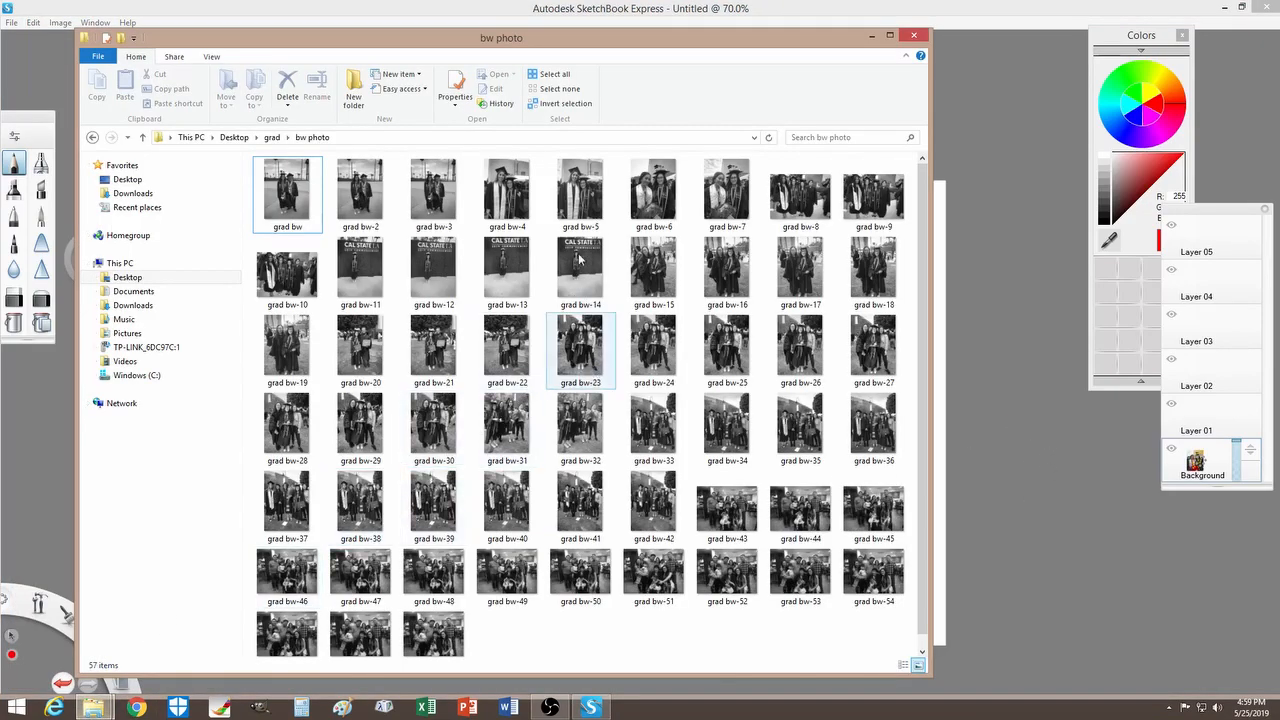
{"action": "right_click", "coordinate": [499, 190]}
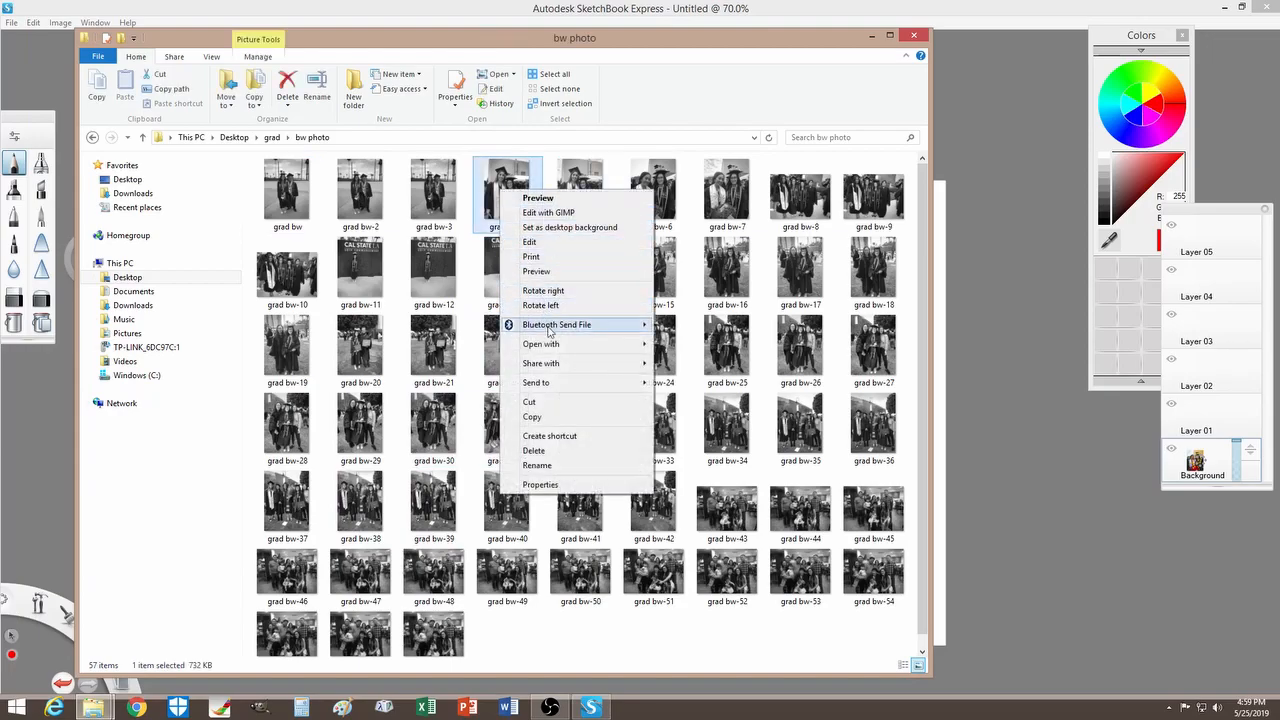
{"action": "mouse_move", "coordinate": [551, 345]}
{"action": "left_click", "coordinate": [690, 345]}
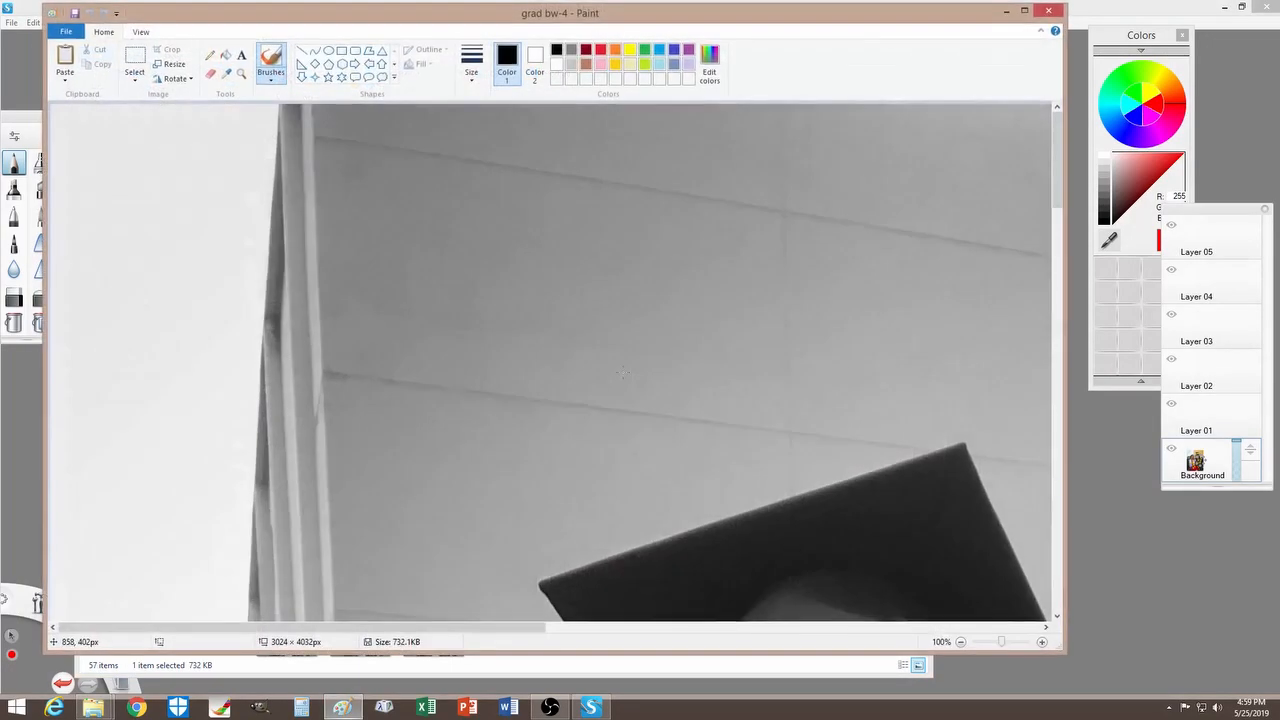
{"action": "key", "text": "ctrl+a"}
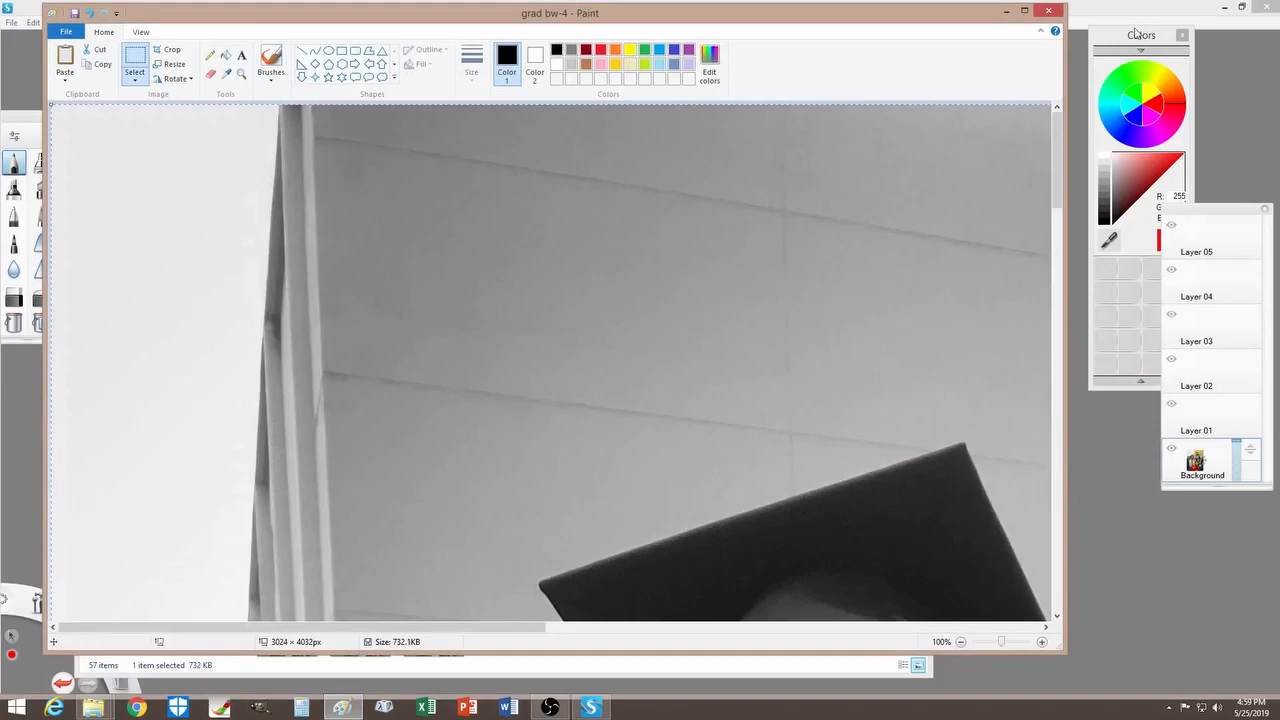
{"action": "left_click", "coordinate": [1047, 12]}
Switch to SketchBook Express and paste the copied photo, scaled down and placed at the lower right of the color photo.
{"action": "left_click", "coordinate": [755, 10]}
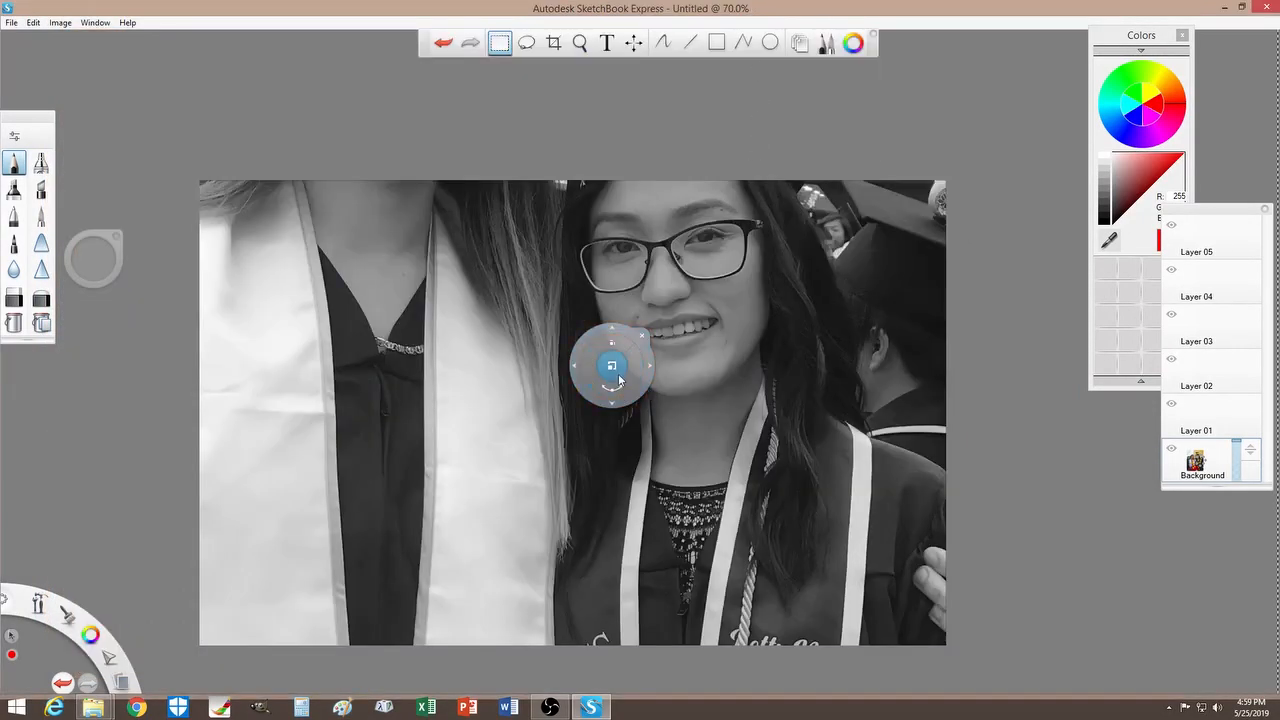
{"action": "left_click_drag", "start_coordinate": [613, 368], "coordinate": [355, 318]}
{"action": "left_click_drag", "start_coordinate": [497, 448], "coordinate": [670, 542]}
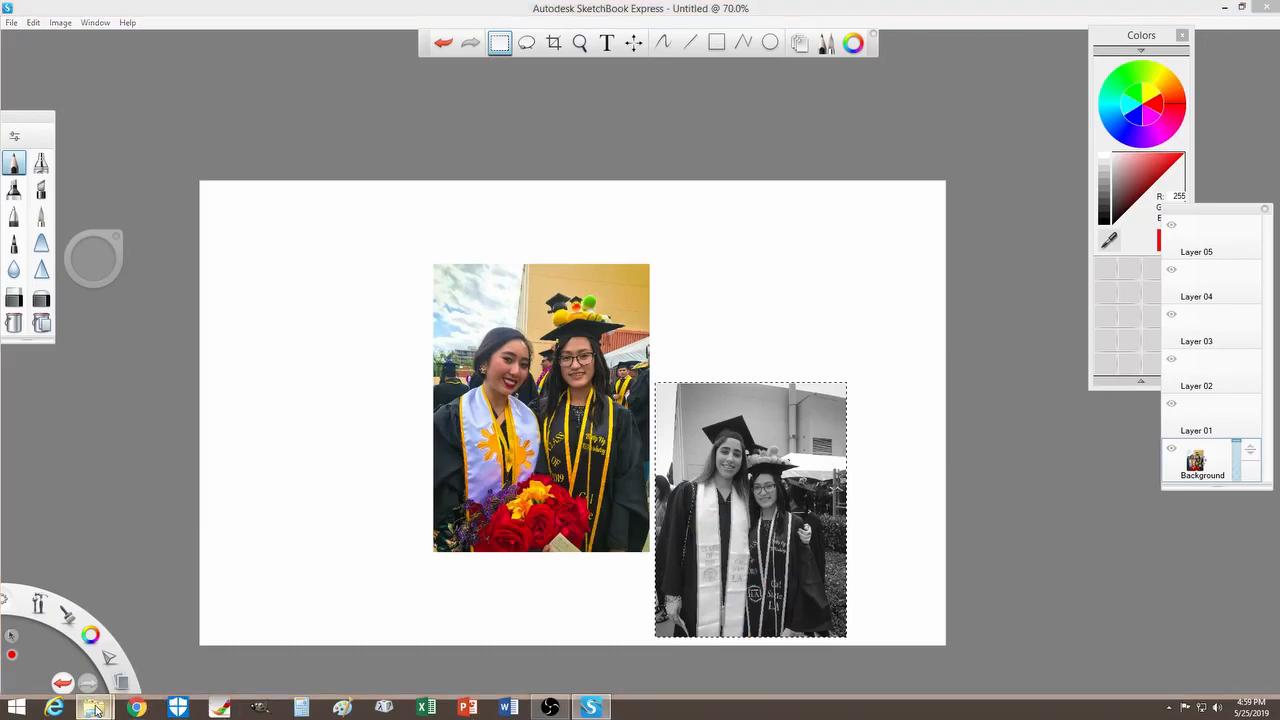
Open grad bw-11 from the bw photo folder in Paint, copy the whole image and close Paint.
{"action": "mouse_move", "coordinate": [93, 705]}
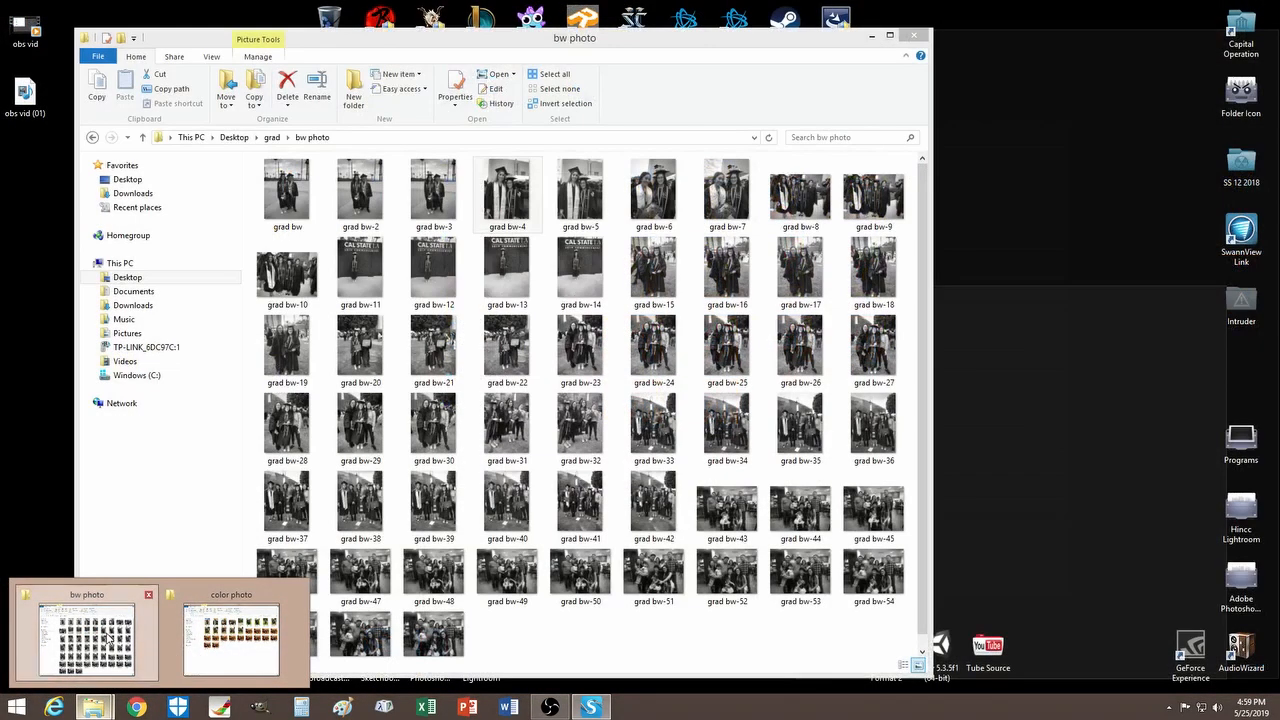
{"action": "left_click", "coordinate": [108, 638]}
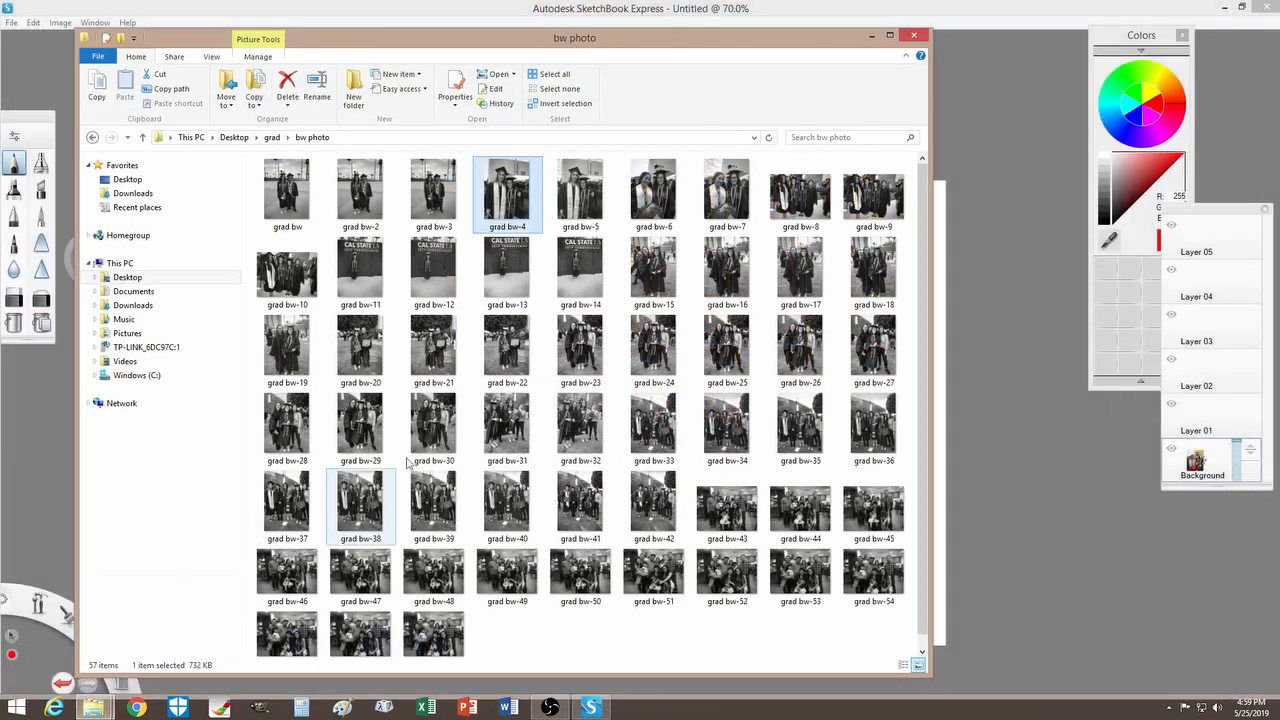
{"action": "right_click", "coordinate": [368, 264]}
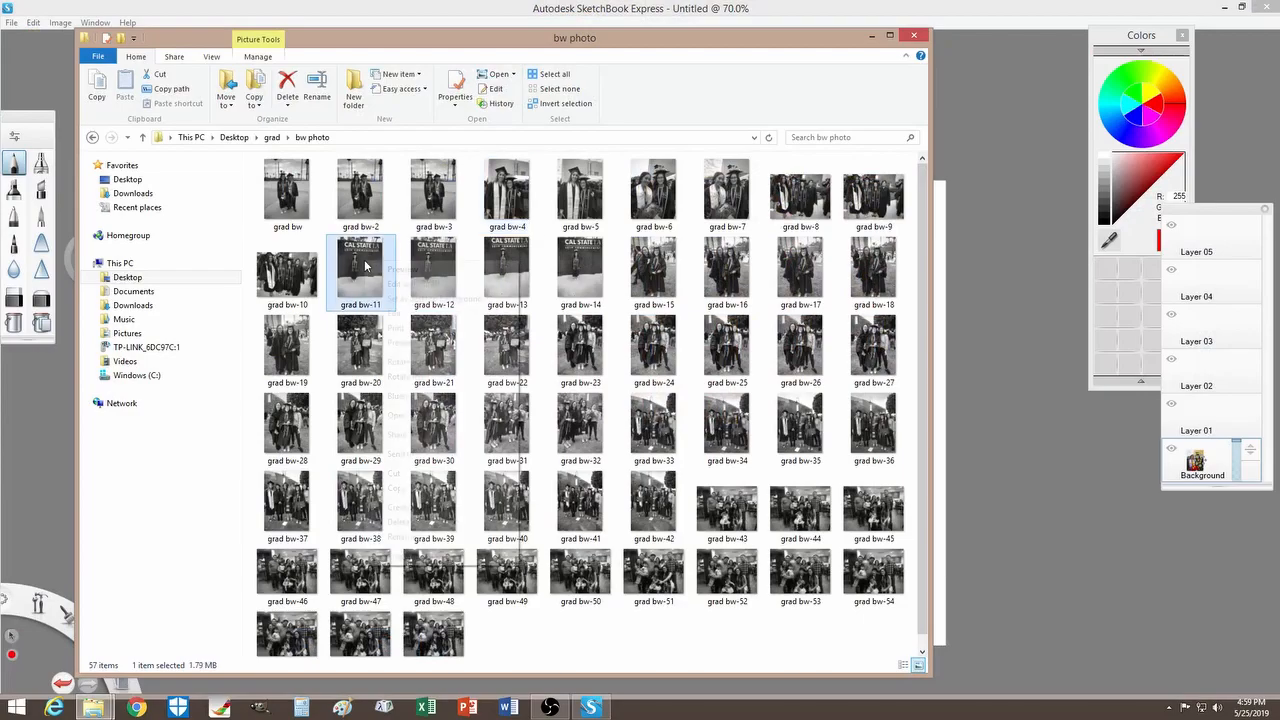
{"action": "mouse_move", "coordinate": [415, 422]}
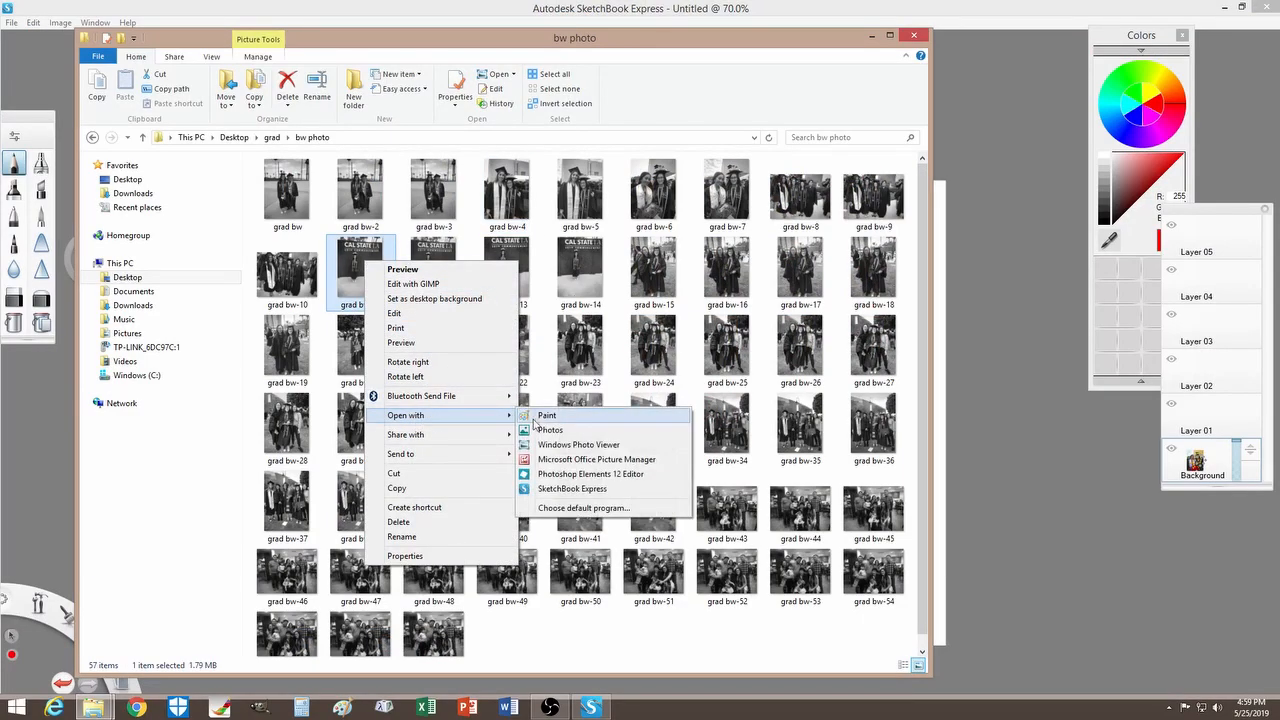
{"action": "left_click", "coordinate": [549, 420]}
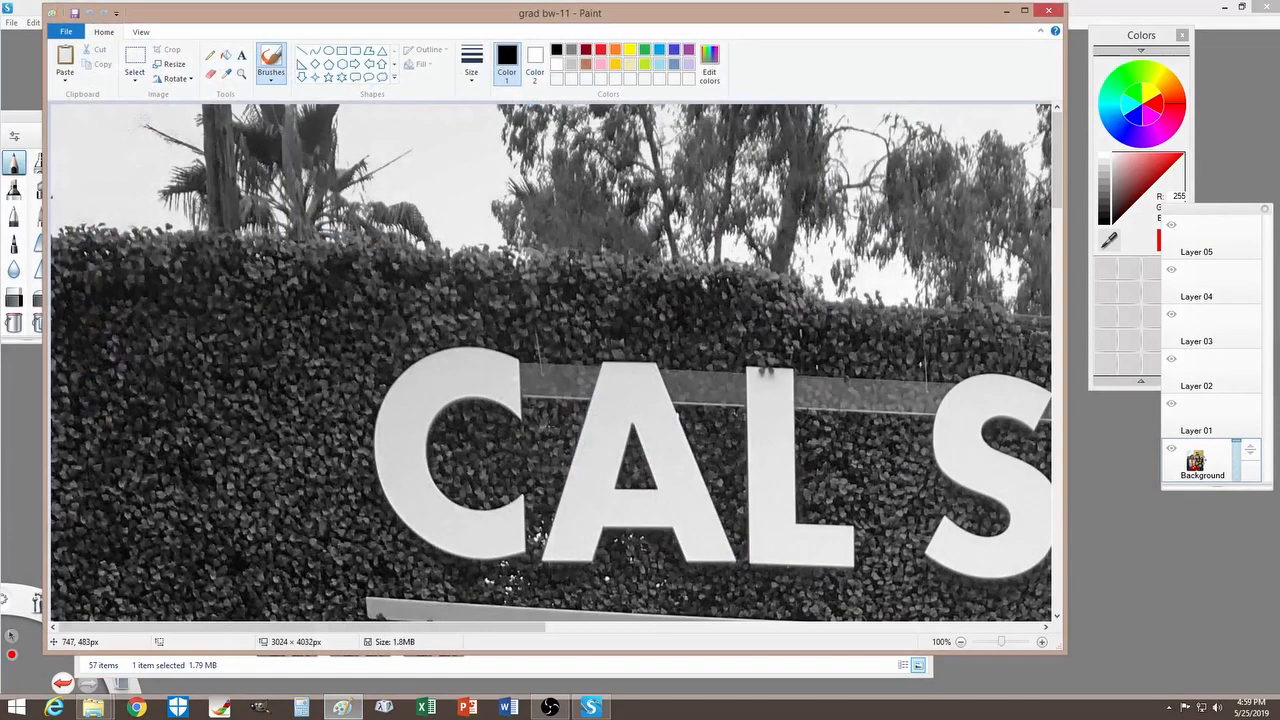
{"action": "key", "text": "ctrl+a"}
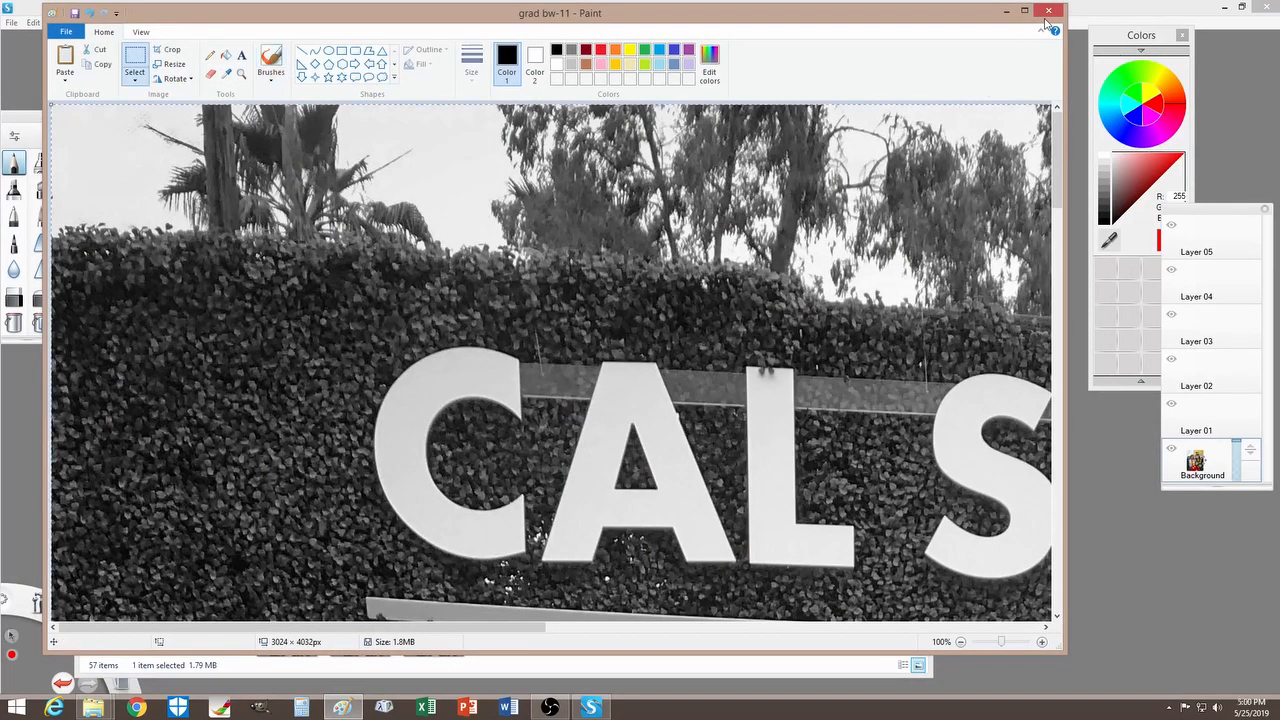
{"action": "left_click", "coordinate": [1048, 12]}
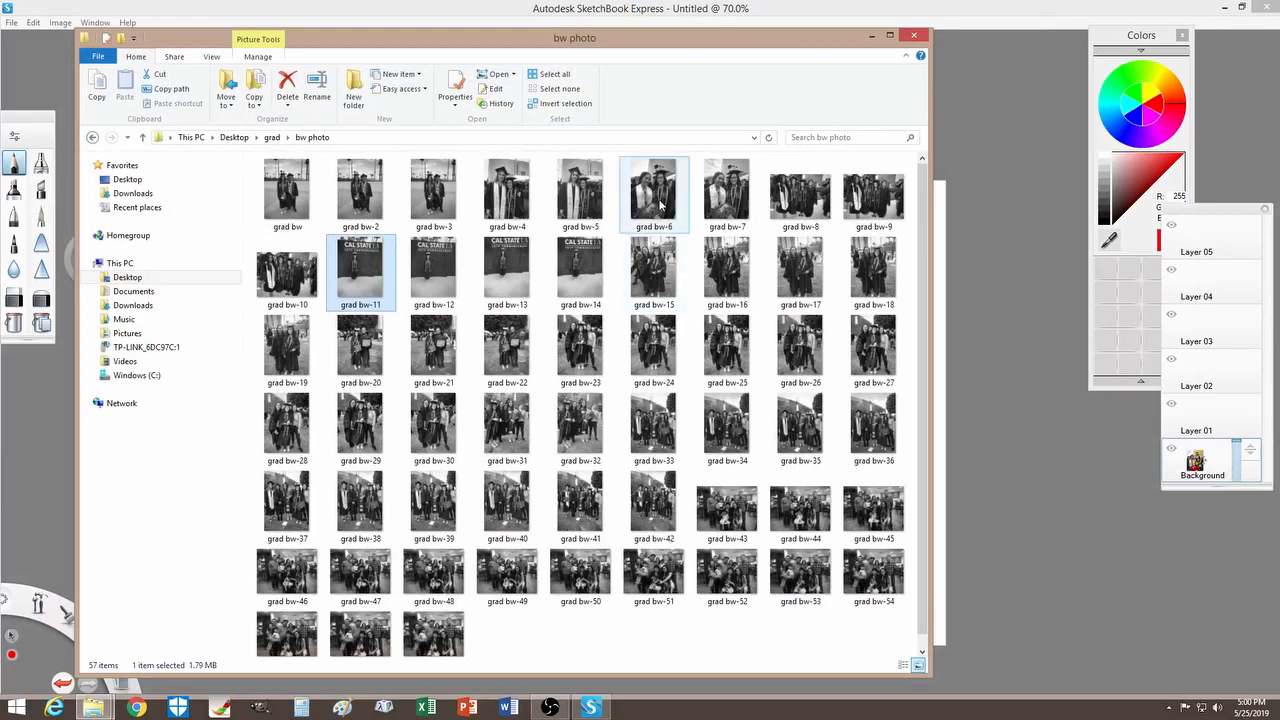
Paste the Cal State LA sign photo into the SketchBook Express collage, scaled down and placed under the color photo, overhanging the canvas's lower edge.
{"action": "left_click", "coordinate": [713, 9]}
{"action": "key", "text": "ctrl+v"}
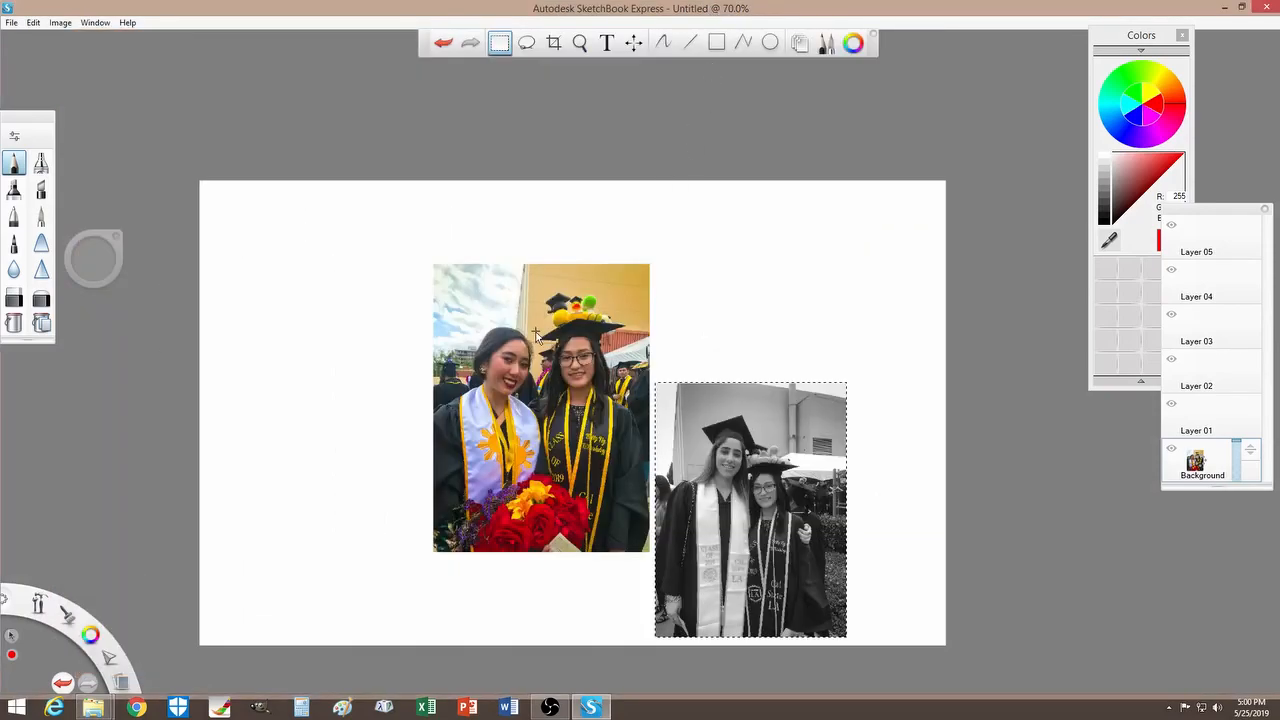
{"action": "key", "text": "ctrl+v"}
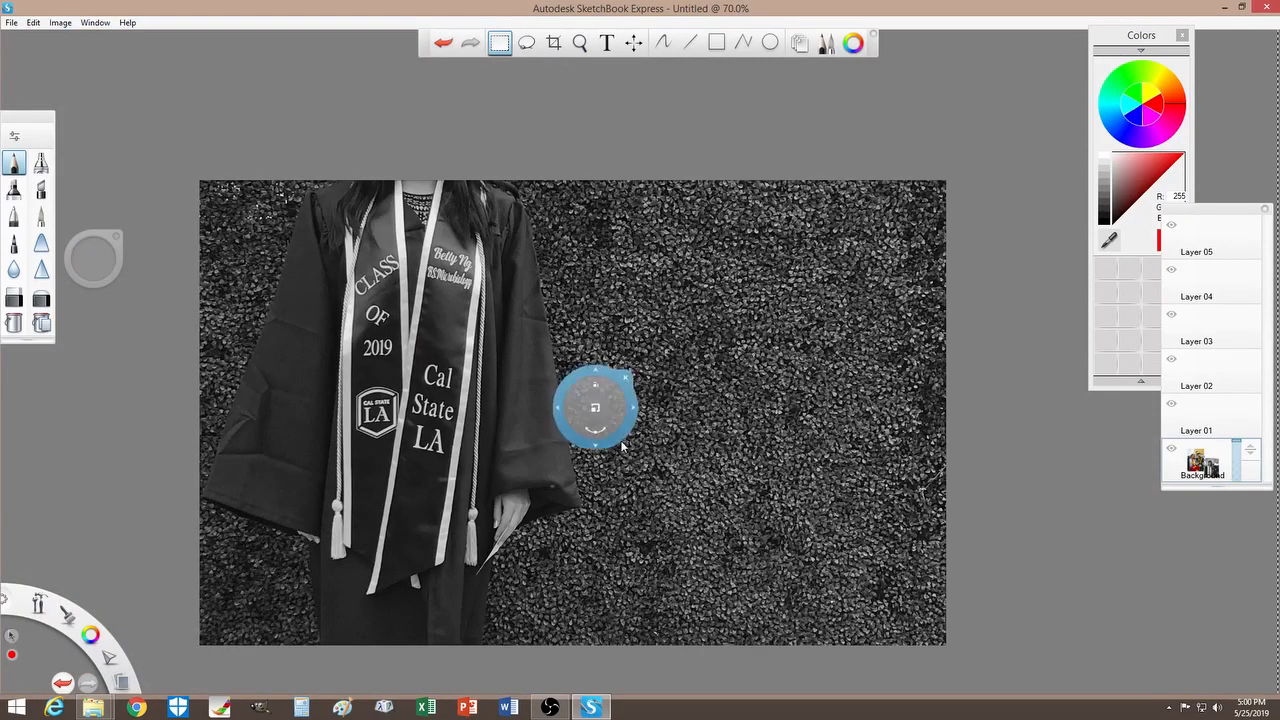
{"action": "left_click_drag", "start_coordinate": [594, 421], "coordinate": [414, 381]}
{"action": "left_click_drag", "start_coordinate": [522, 434], "coordinate": [468, 705]}
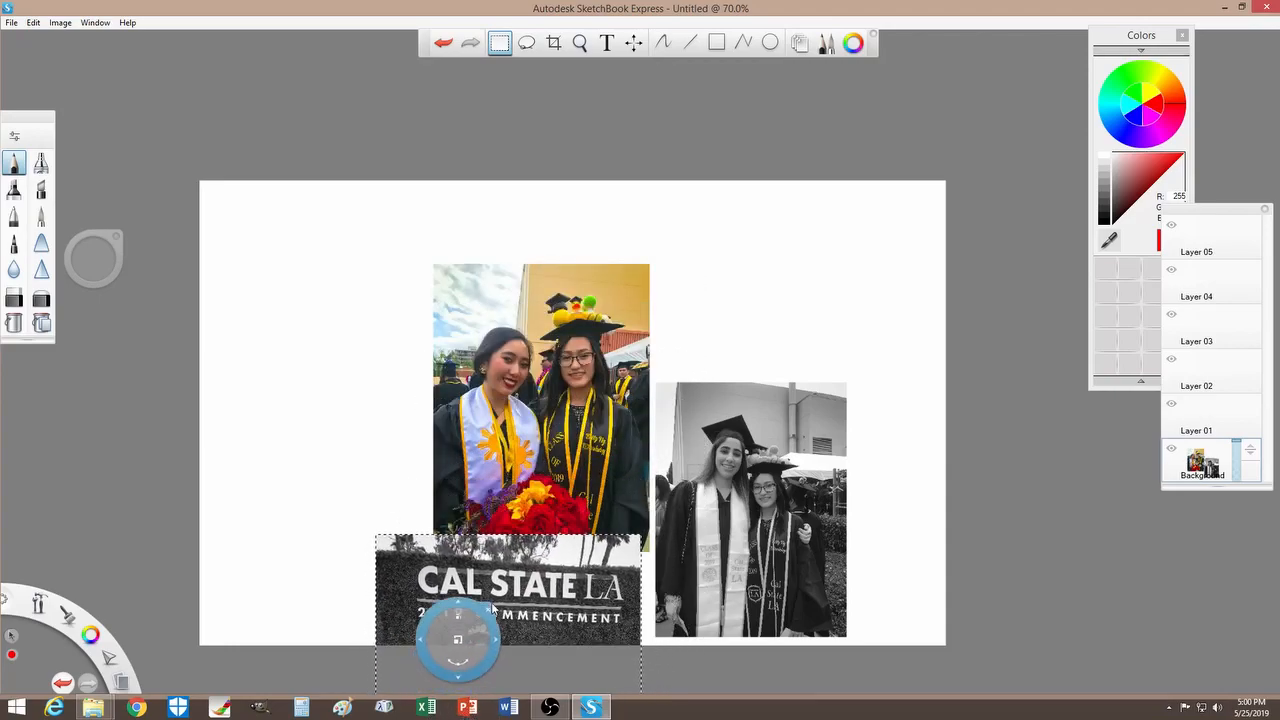
{"action": "left_click_drag", "start_coordinate": [494, 645], "coordinate": [503, 657]}
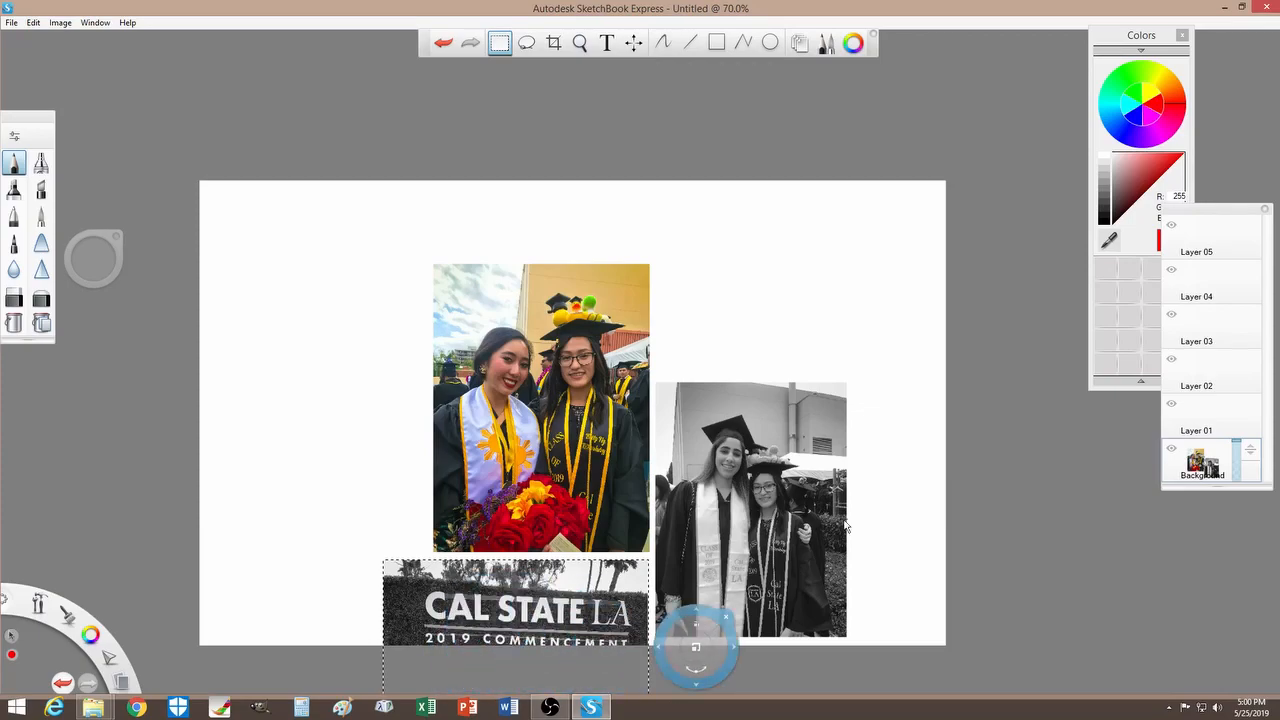
{"action": "left_click", "coordinate": [987, 354]}
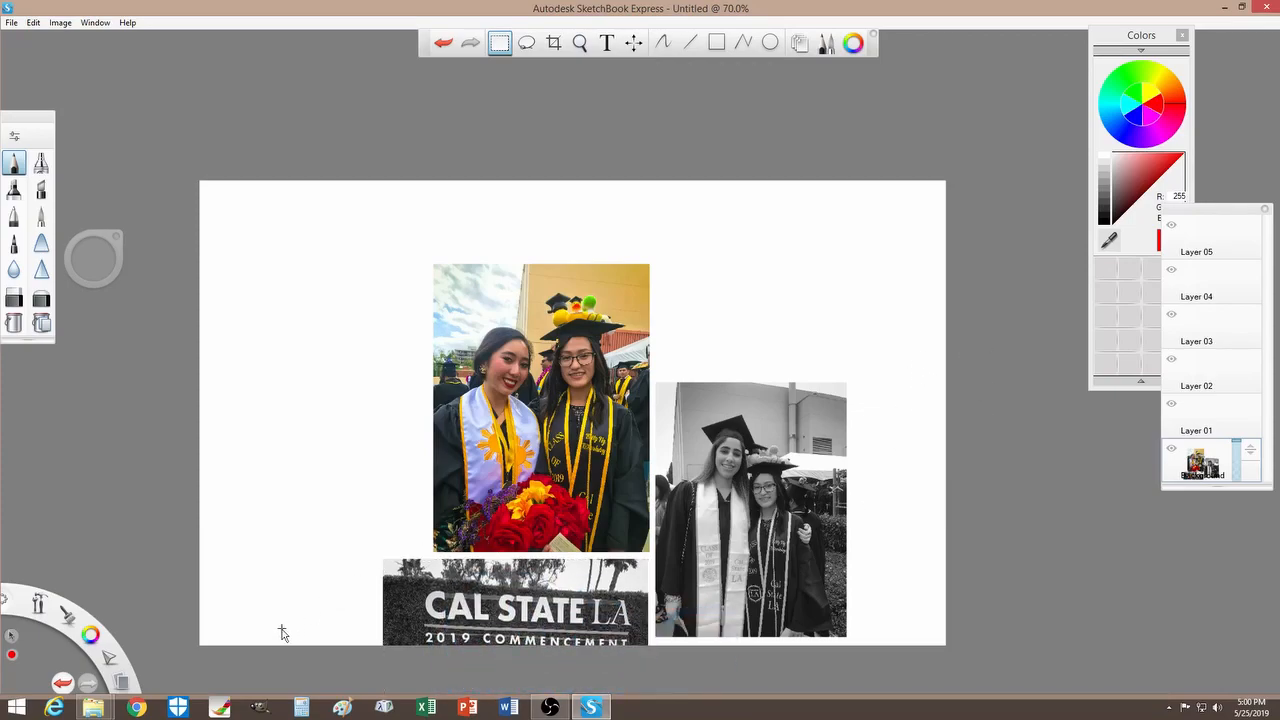
Open grad bw-35 from the bw photo folder in Paint, copy the whole image and close Paint.
{"action": "mouse_move", "coordinate": [95, 705]}
{"action": "left_click", "coordinate": [100, 661]}
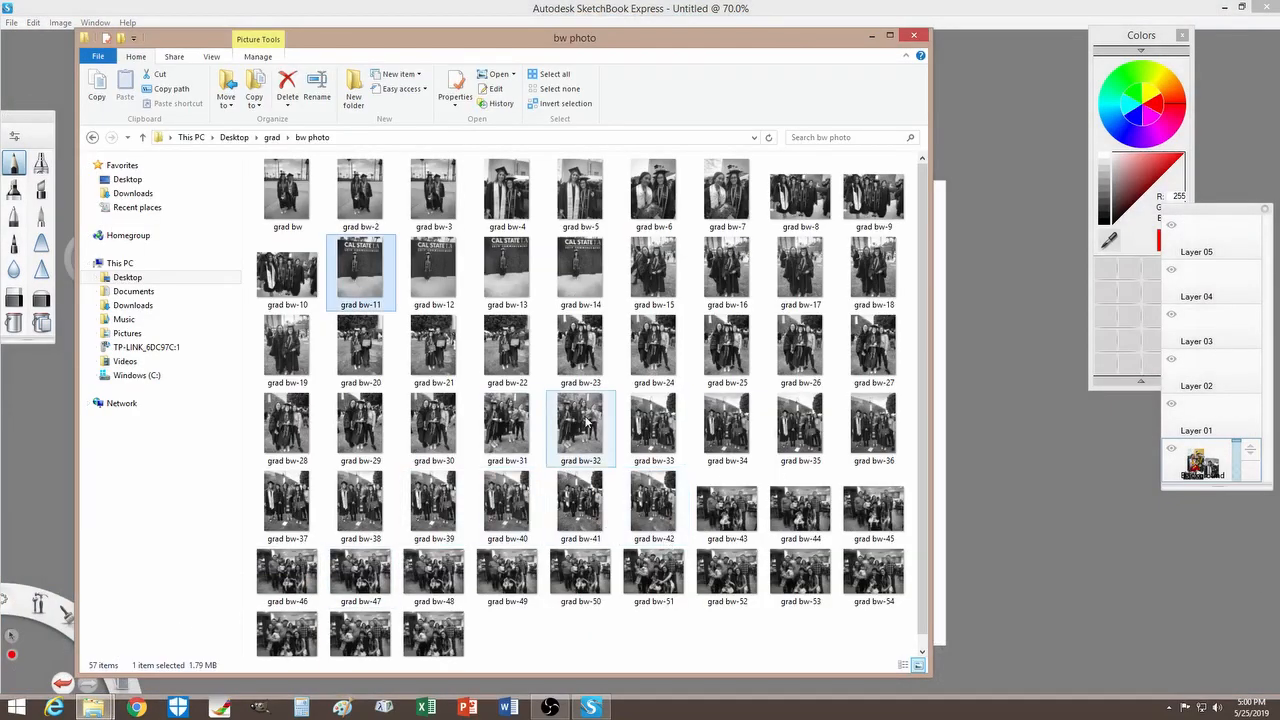
{"action": "right_click", "coordinate": [797, 425]}
{"action": "mouse_move", "coordinate": [855, 276]}
{"action": "left_click", "coordinate": [976, 270]}
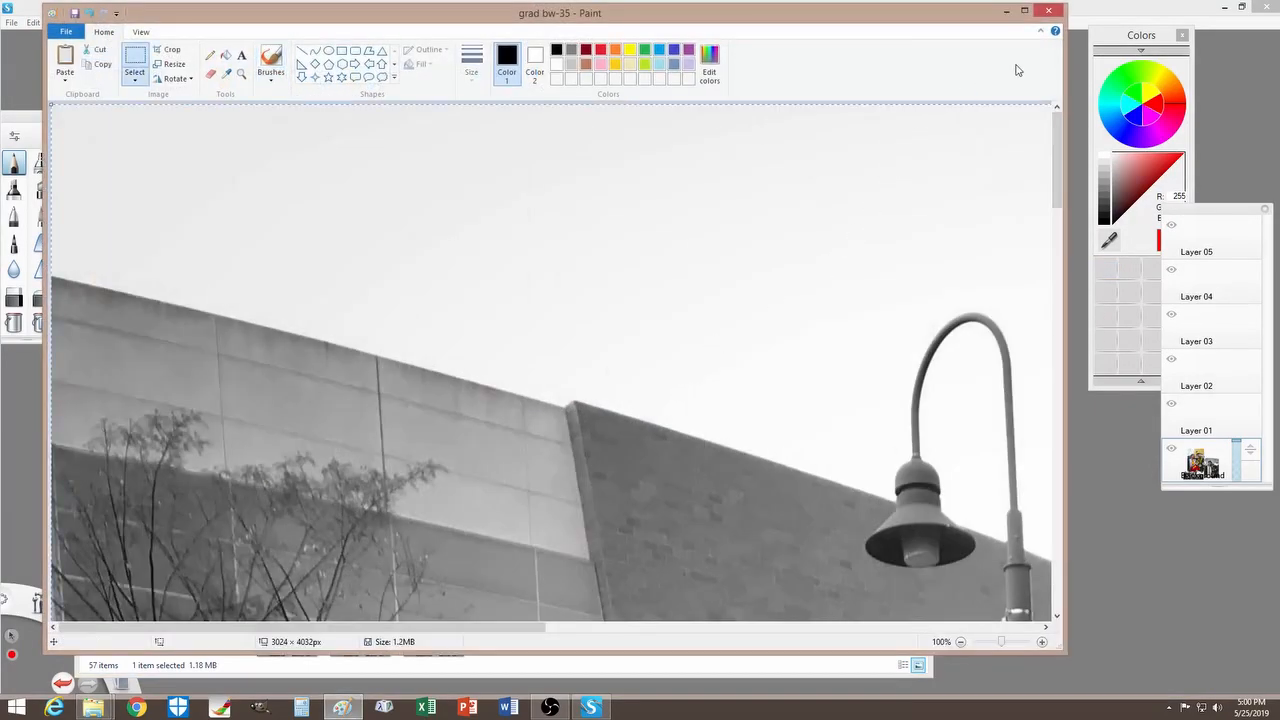
{"action": "left_click", "coordinate": [1048, 11]}
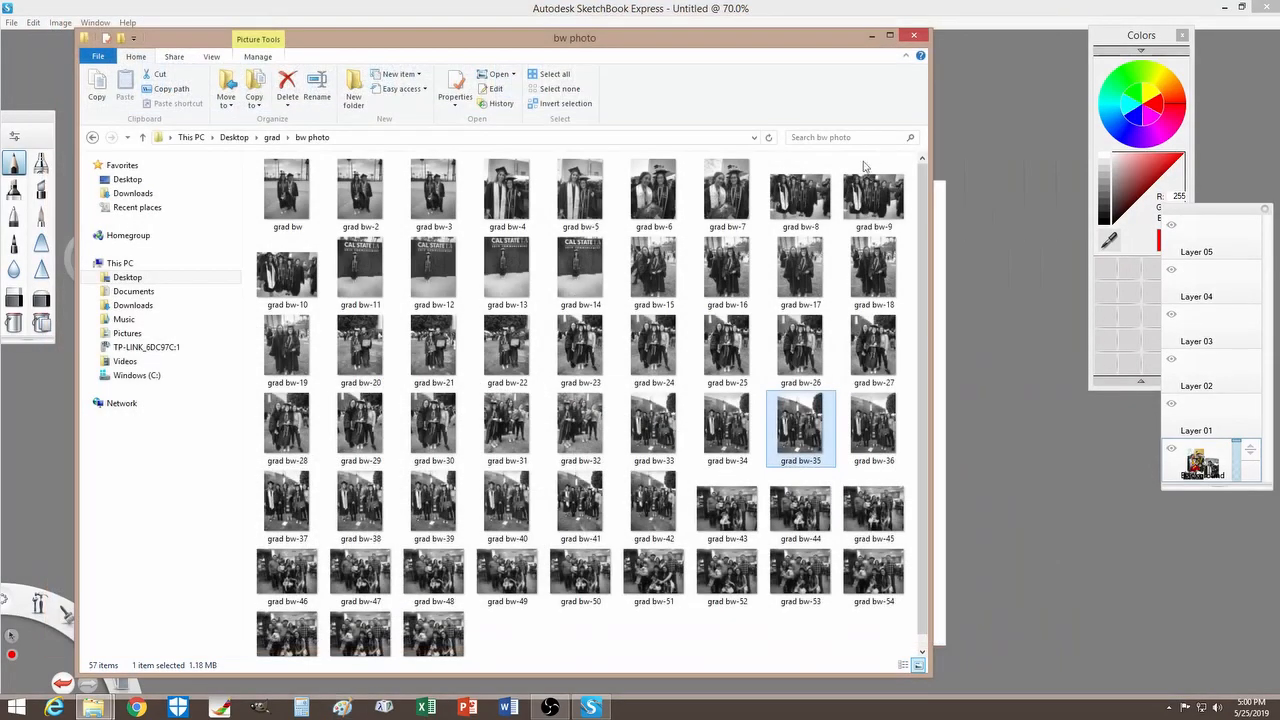
Paste the five-person group photo into the SketchBook Express collage, scaled down, rotated sideways and placed directly left of the color photo.
{"action": "left_click", "coordinate": [876, 40]}
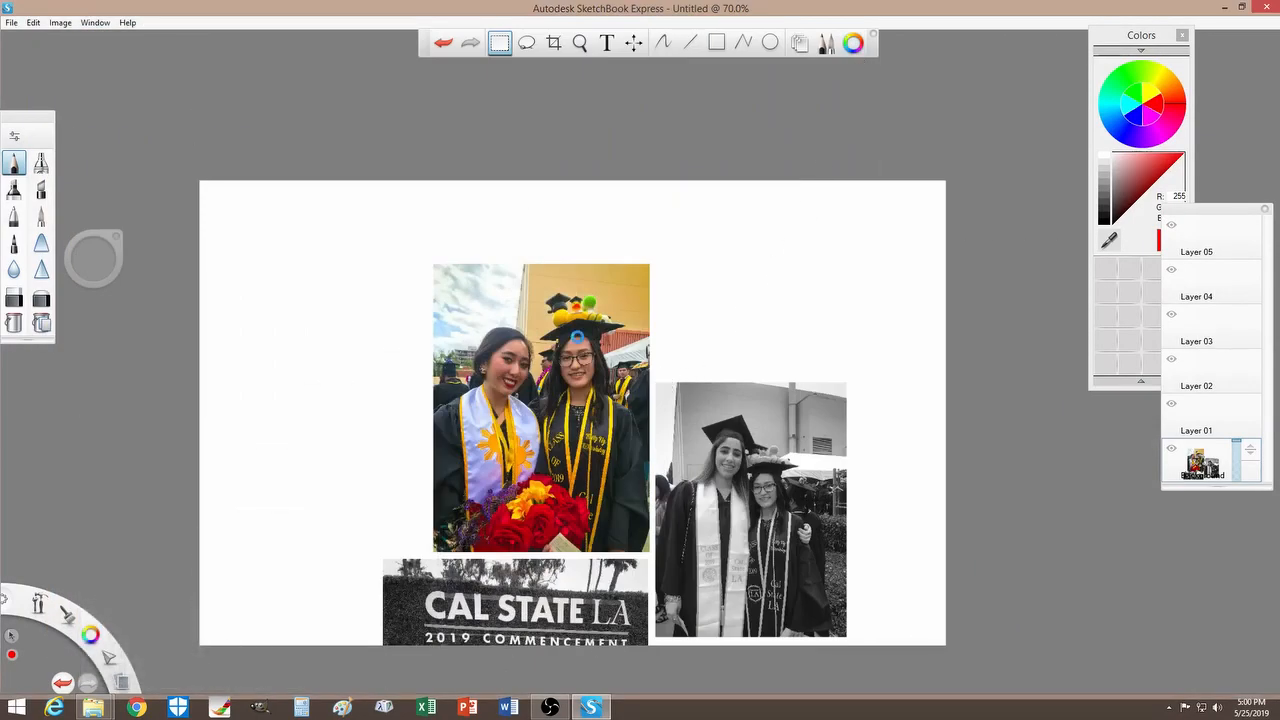
{"action": "key", "text": "ctrl+v"}
{"action": "left_click_drag", "start_coordinate": [571, 310], "coordinate": [317, 509]}
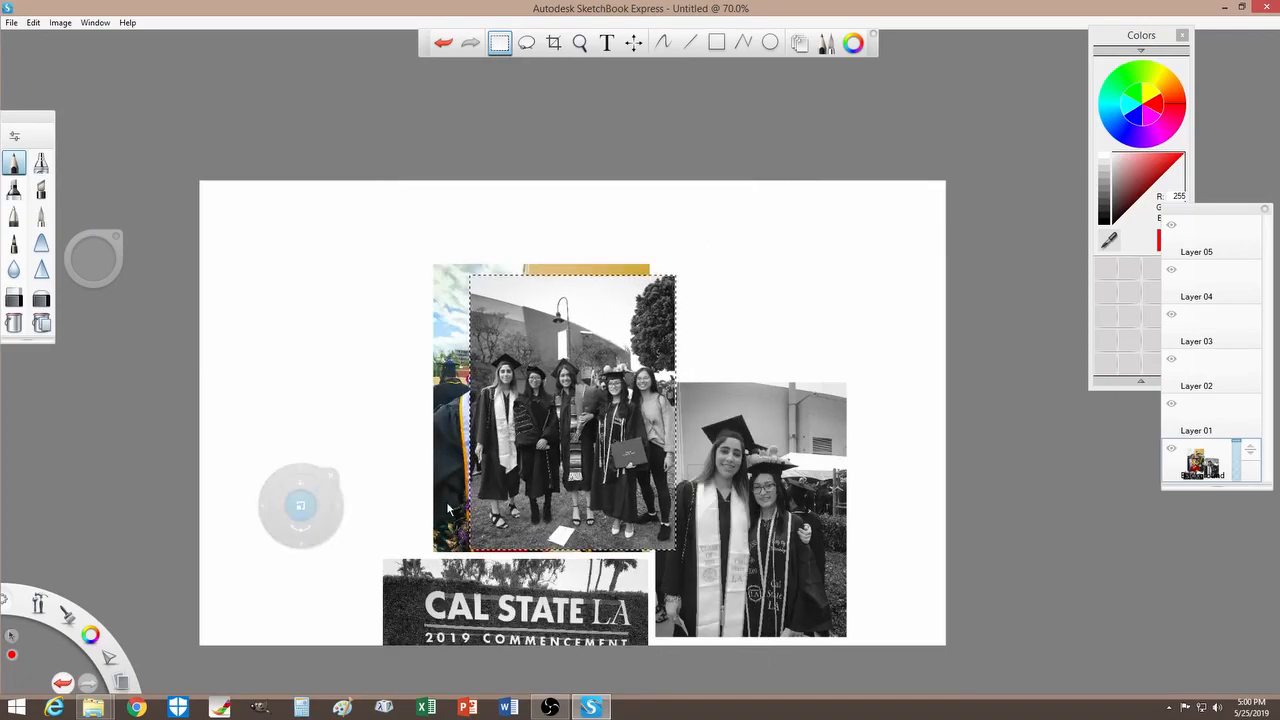
{"action": "left_click", "coordinate": [527, 450]}
{"action": "left_click_drag", "start_coordinate": [537, 478], "coordinate": [802, 302]}
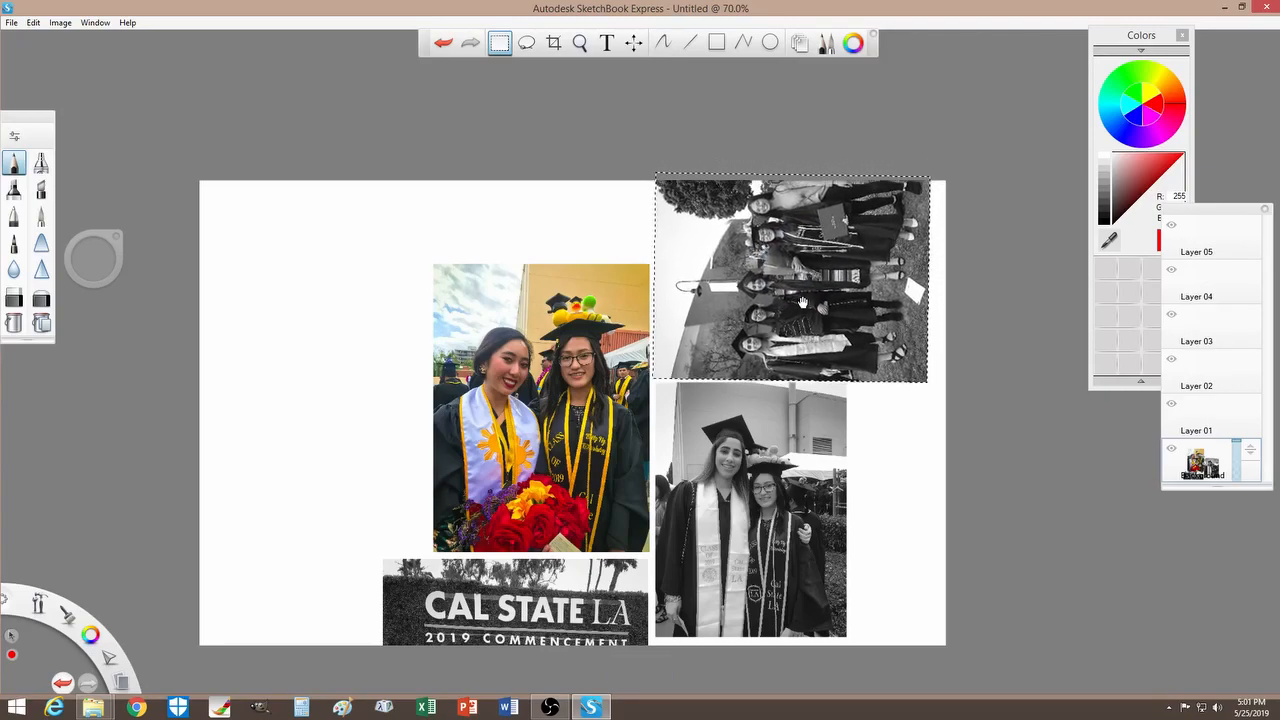
{"action": "left_click_drag", "start_coordinate": [802, 302], "coordinate": [300, 471]}
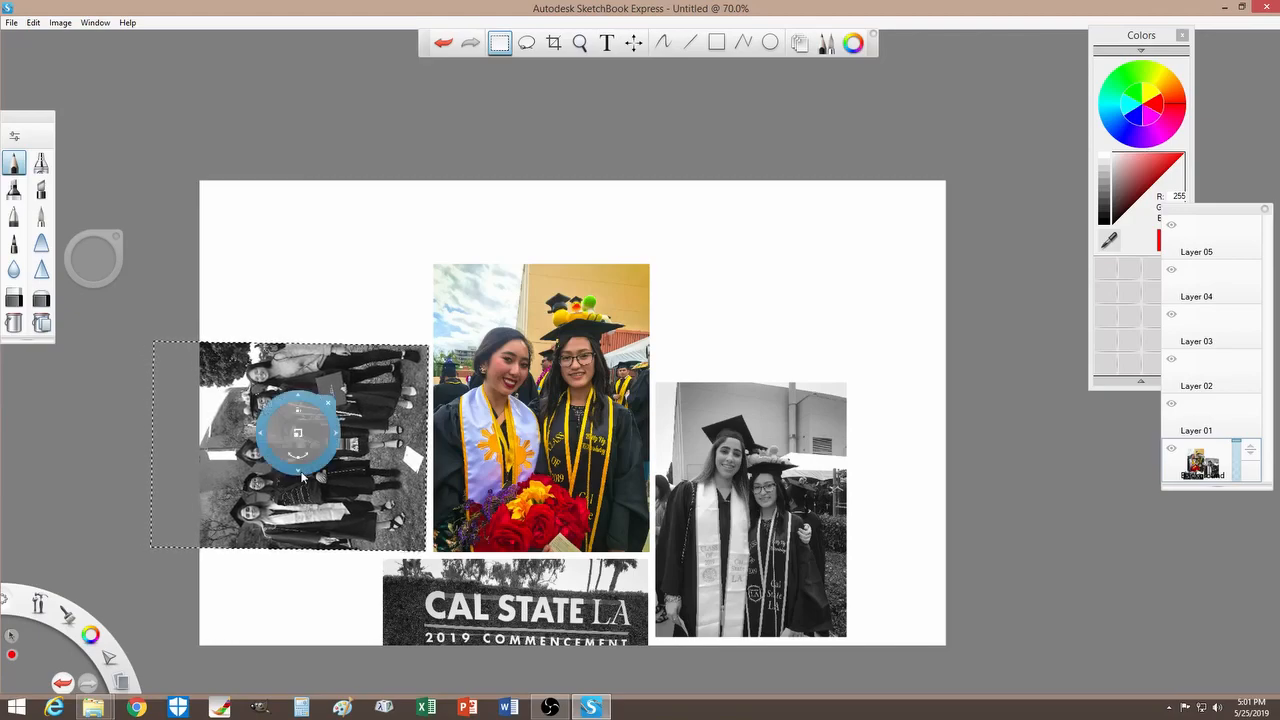
{"action": "left_click", "coordinate": [987, 342]}
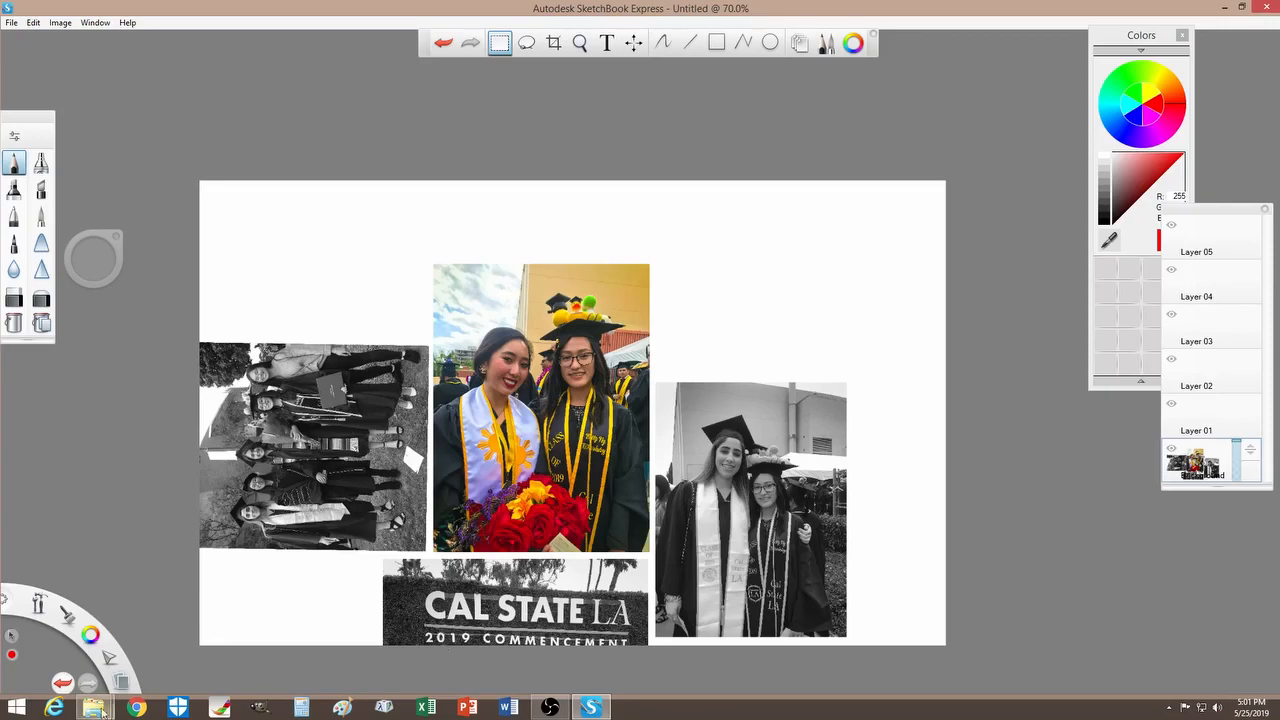
Open grad bw-30 from the bw photo folder in Paint, copy the whole image and close Paint.
{"action": "mouse_move", "coordinate": [92, 707]}
{"action": "left_click", "coordinate": [140, 630]}
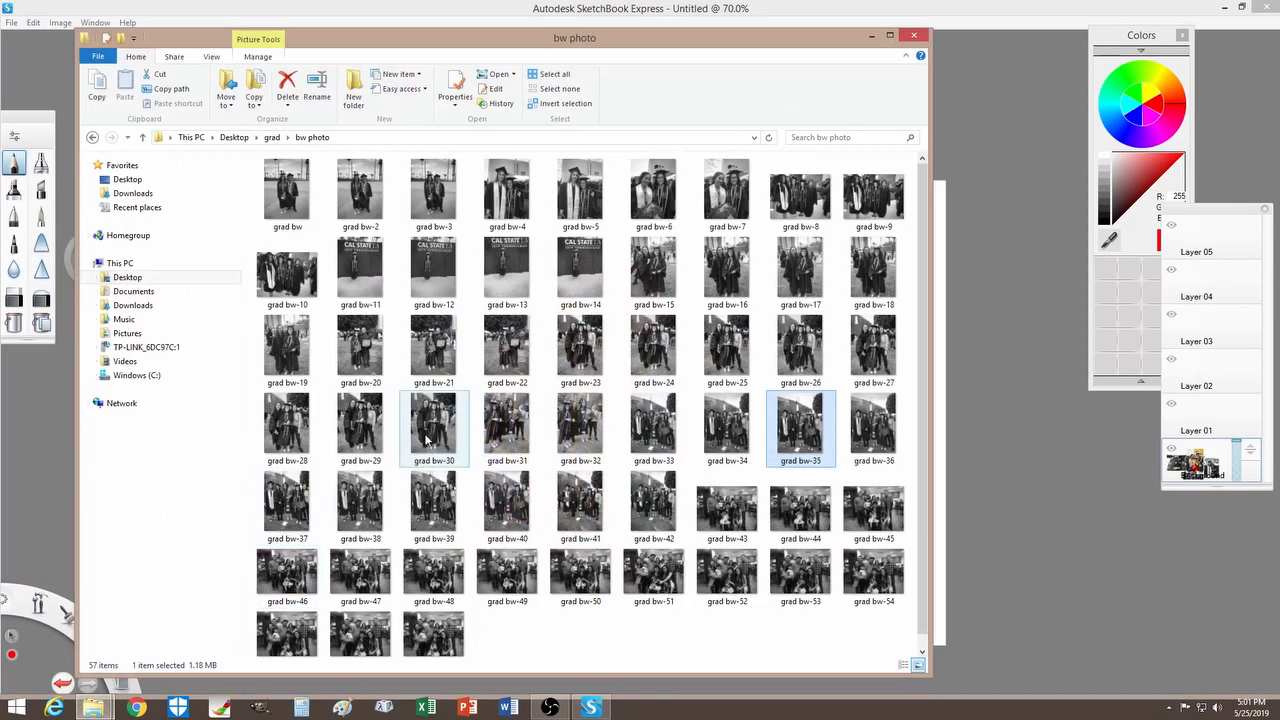
{"action": "right_click", "coordinate": [430, 425]}
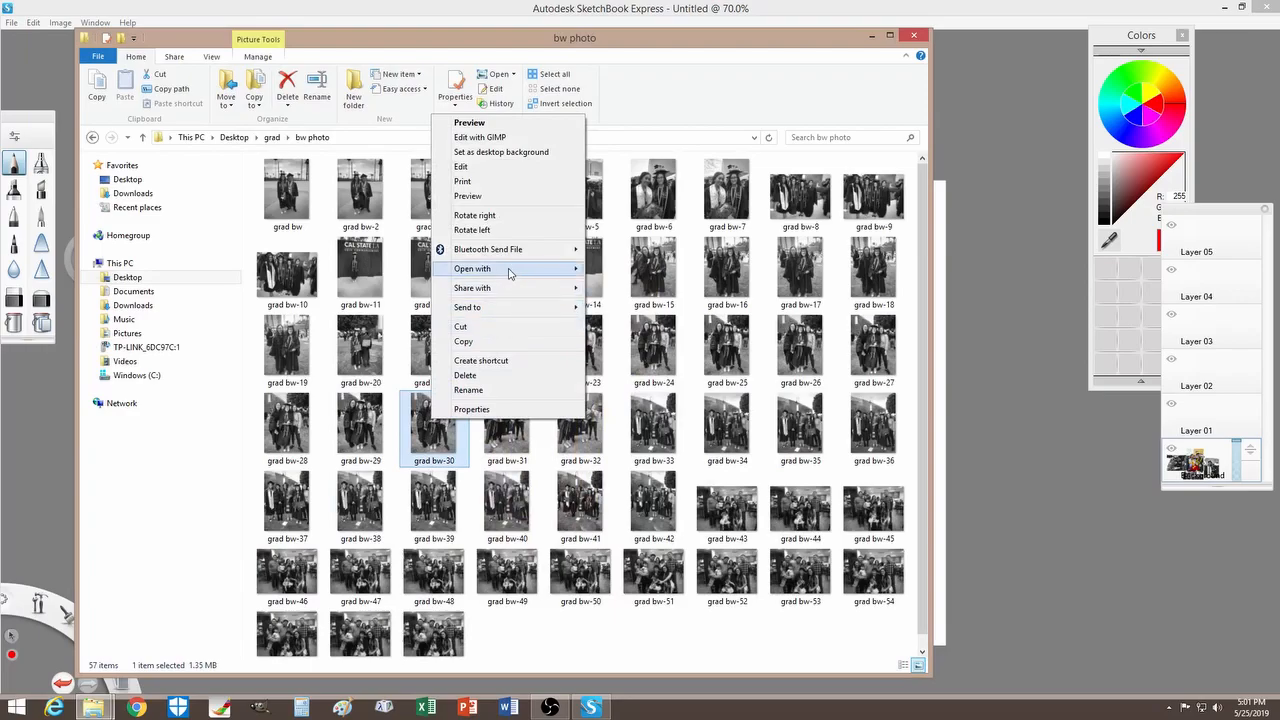
{"action": "mouse_move", "coordinate": [510, 273]}
{"action": "left_click", "coordinate": [612, 268]}
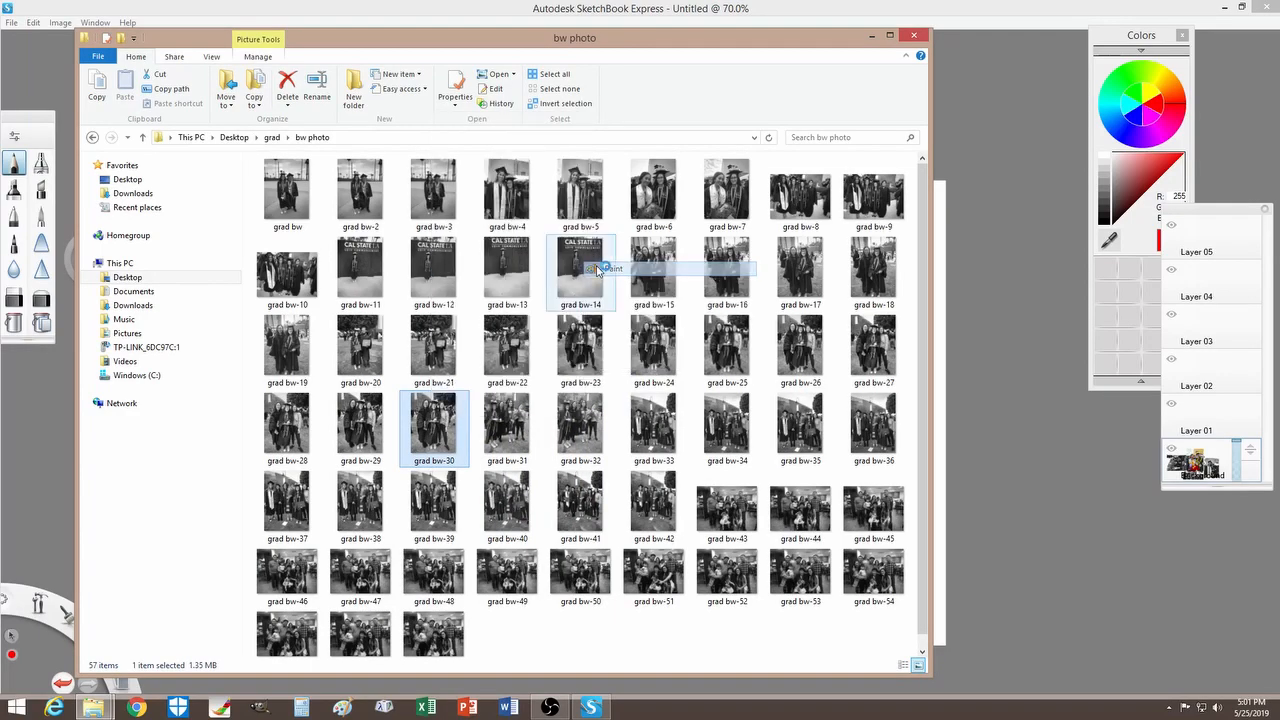
{"action": "key", "text": "ctrl+a"}
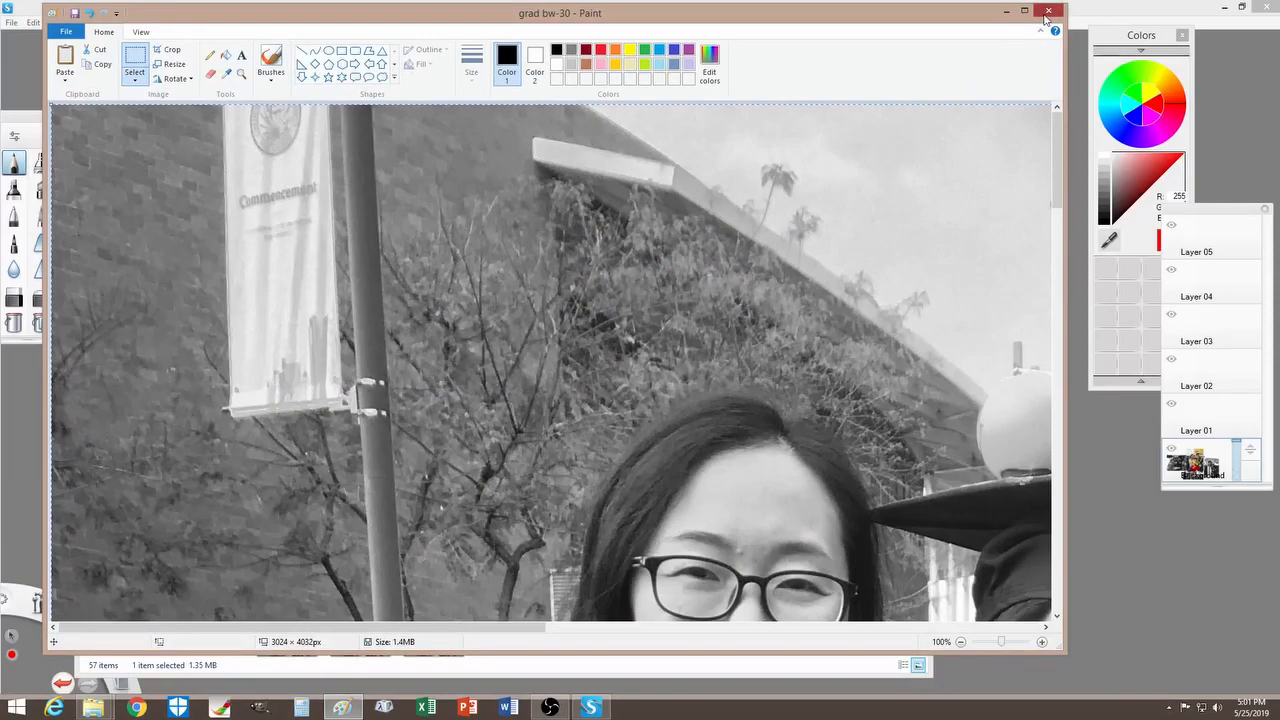
{"action": "left_click", "coordinate": [1048, 10]}
Paste the three-person photo into the SketchBook Express collage, scaled down and placed directly above the black-and-white photo of two graduates.
{"action": "left_click", "coordinate": [880, 38]}
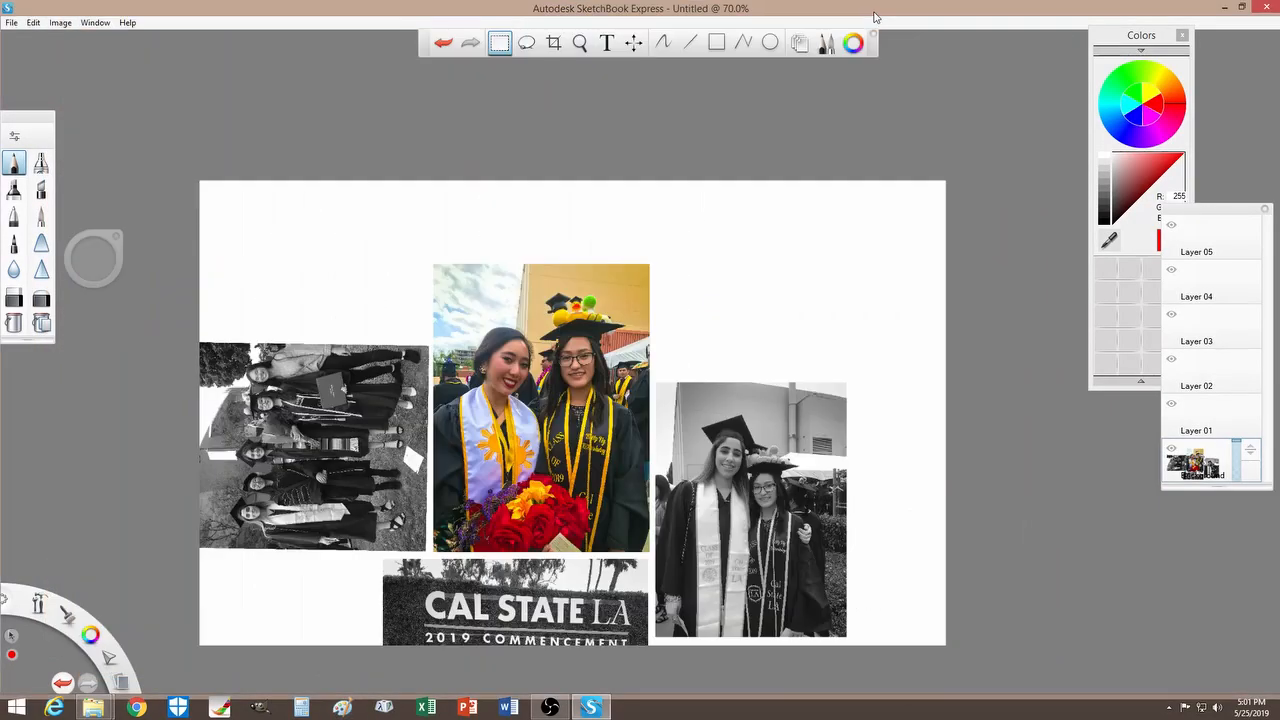
{"action": "key", "text": "ctrl+v"}
{"action": "left_click_drag", "start_coordinate": [644, 380], "coordinate": [298, 350]}
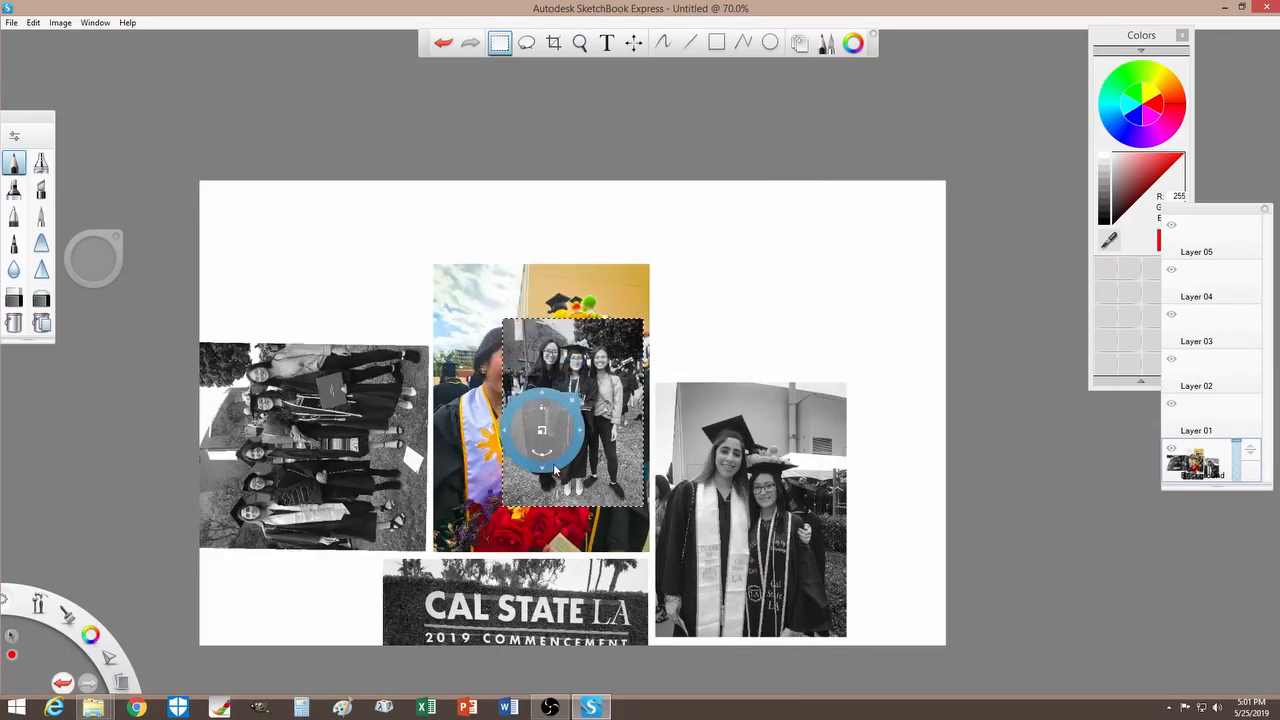
{"action": "left_click_drag", "start_coordinate": [555, 470], "coordinate": [706, 339]}
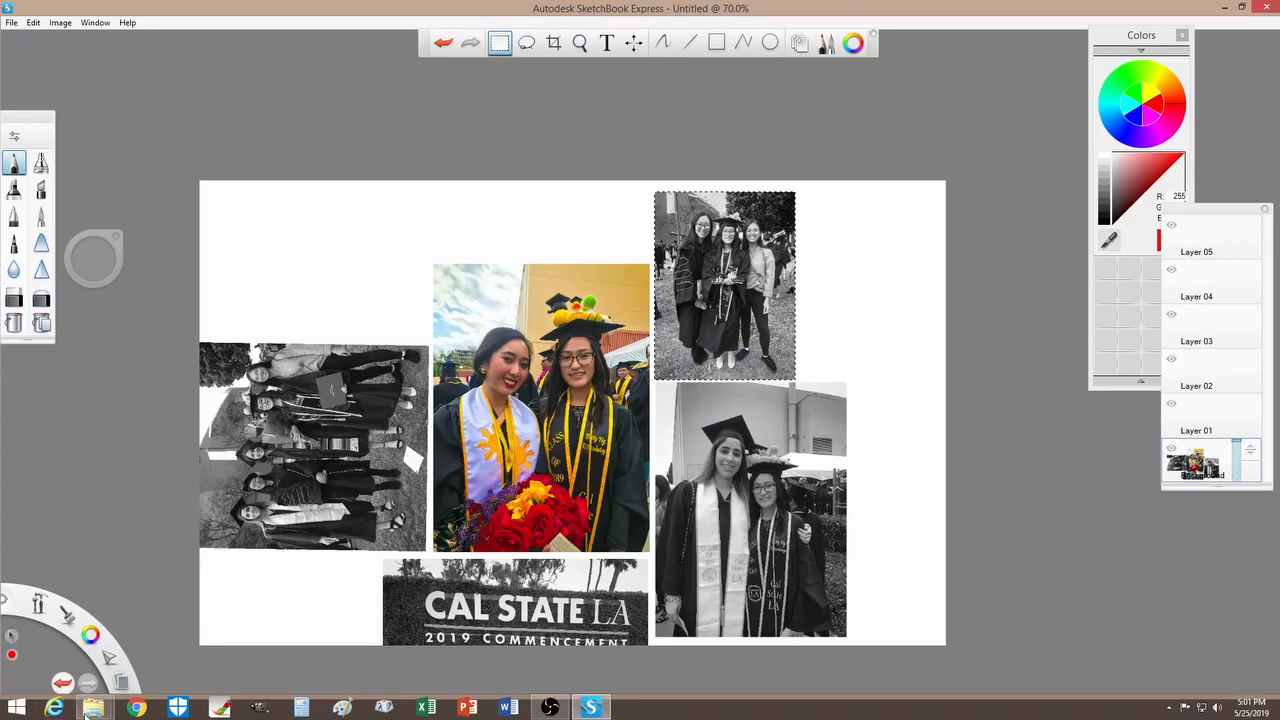
Switch to File Explorer and open the finished collage pic1 from the footage subfolder of the grad folder.
{"action": "mouse_move", "coordinate": [95, 710]}
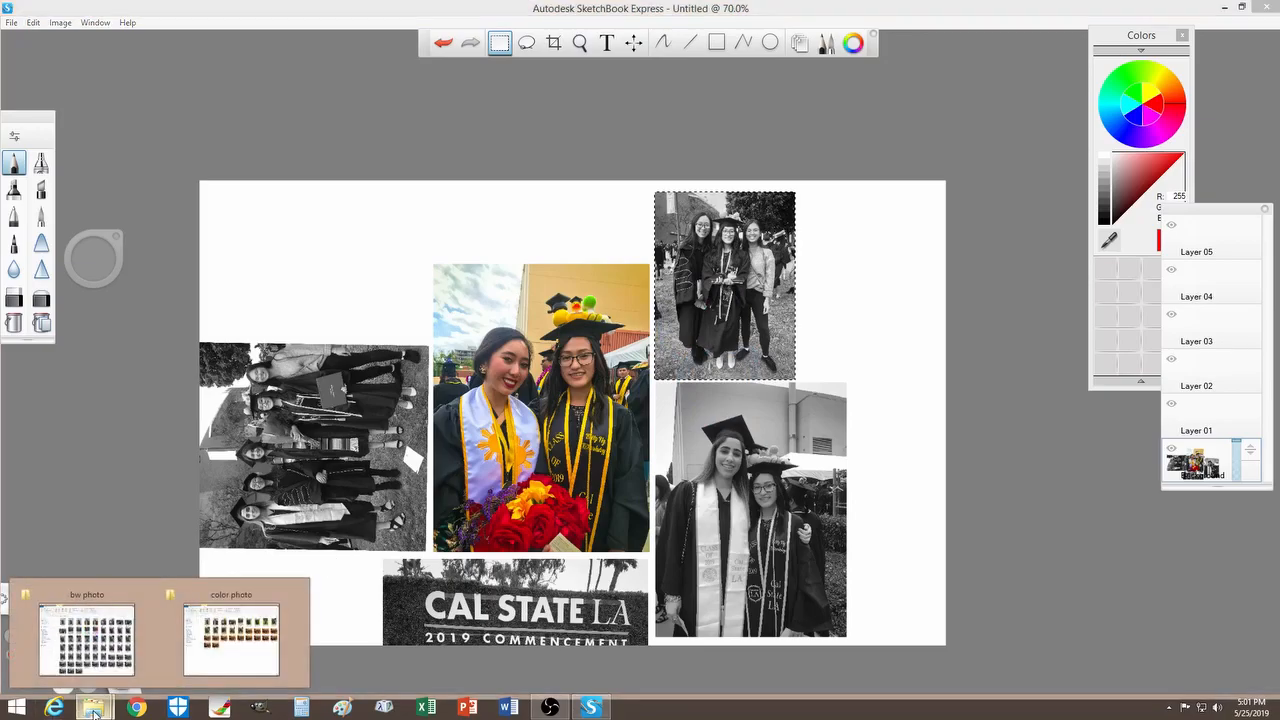
{"action": "mouse_move", "coordinate": [225, 652]}
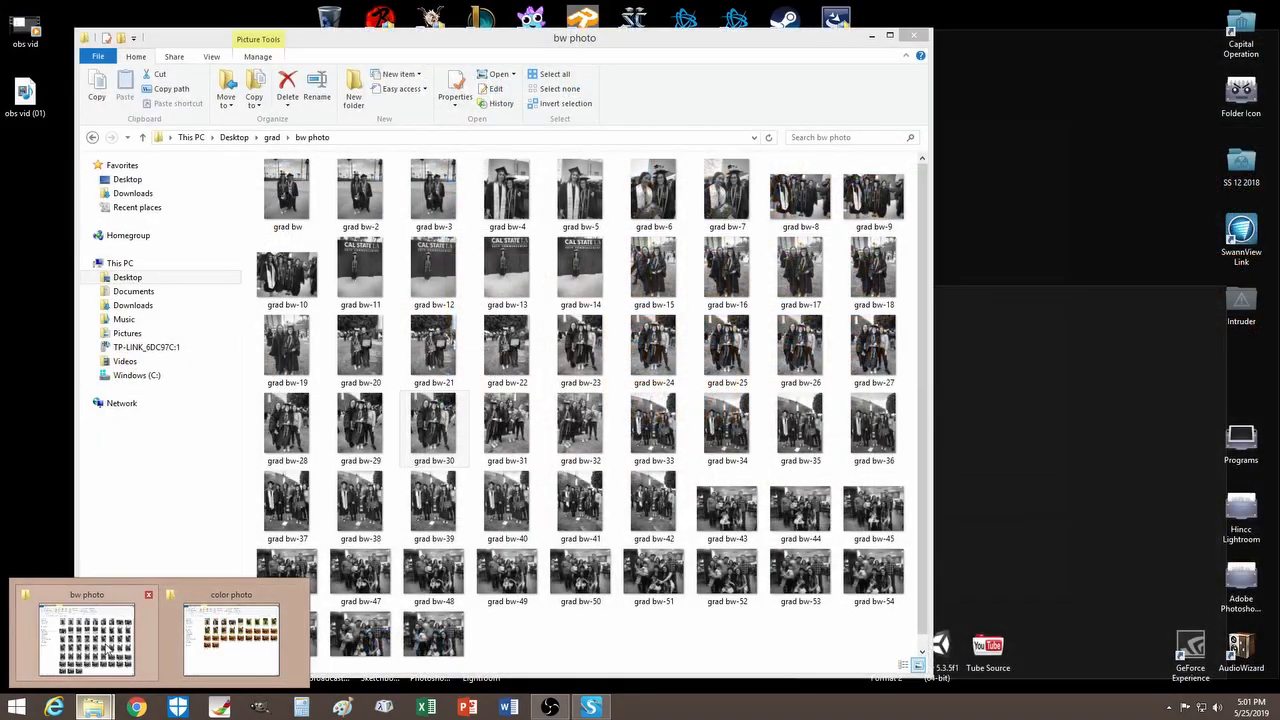
{"action": "left_click", "coordinate": [106, 645]}
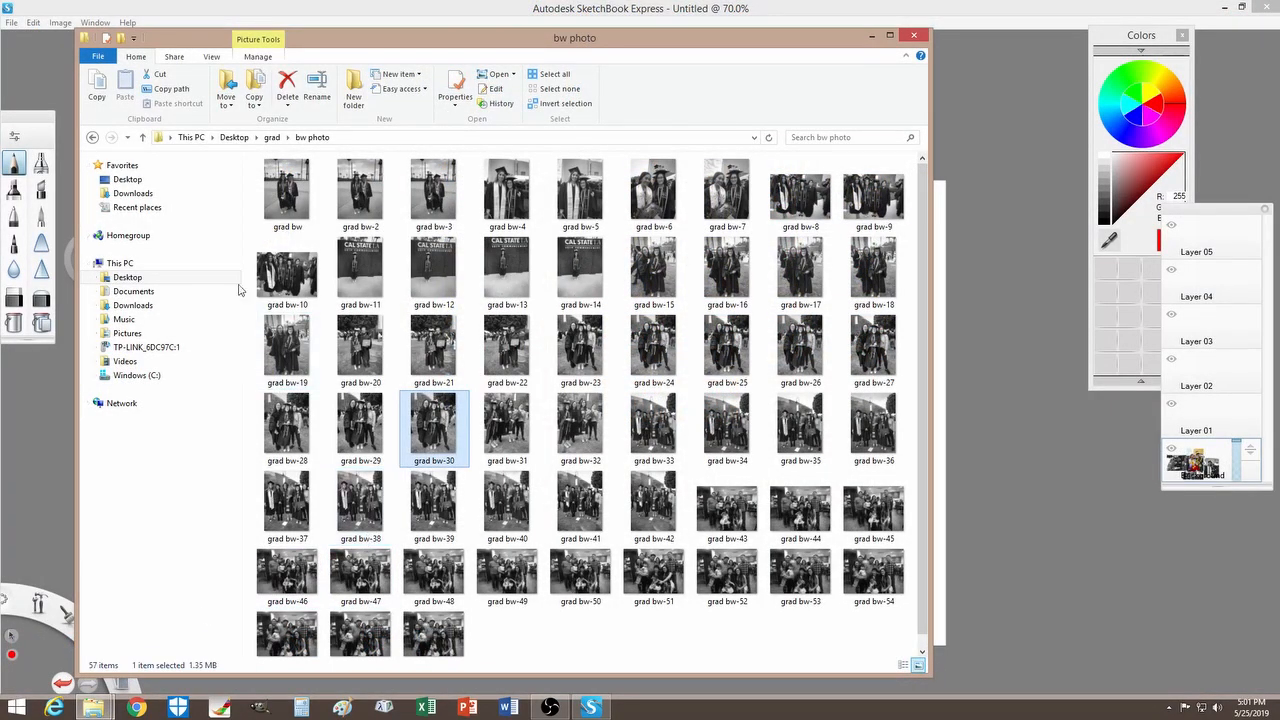
{"action": "left_click", "coordinate": [92, 137]}
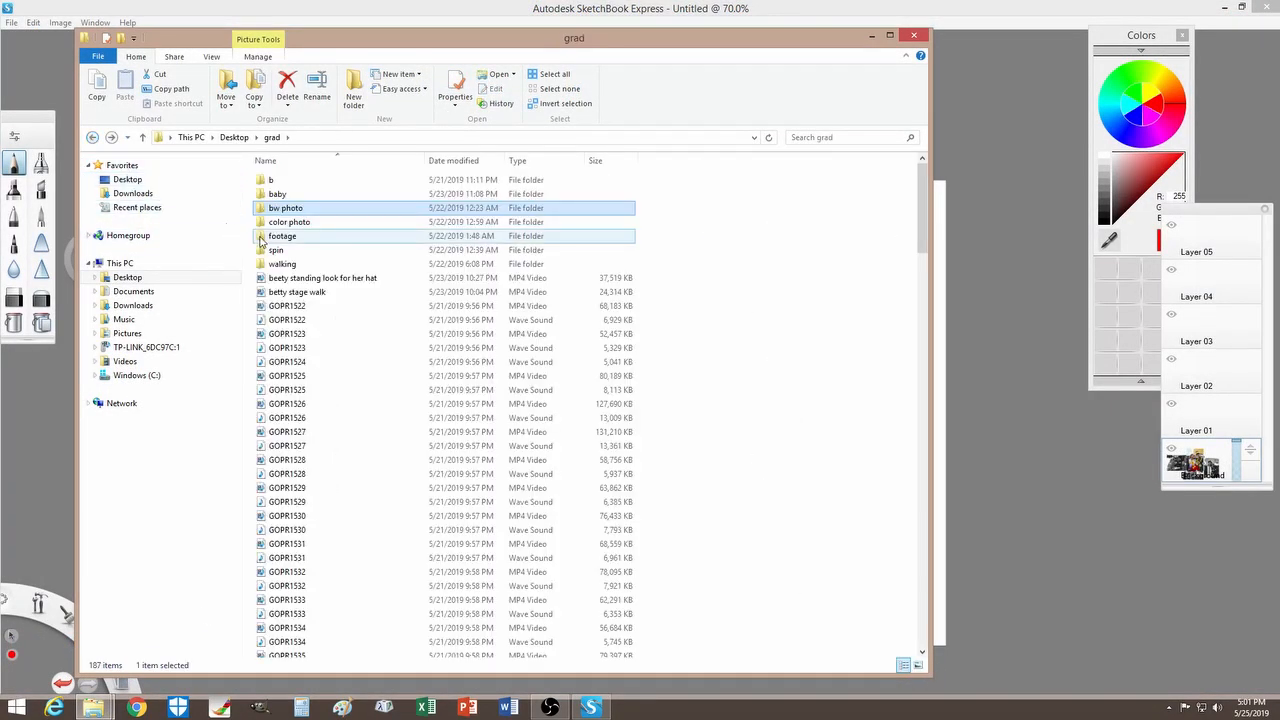
{"action": "double_click", "coordinate": [290, 240]}
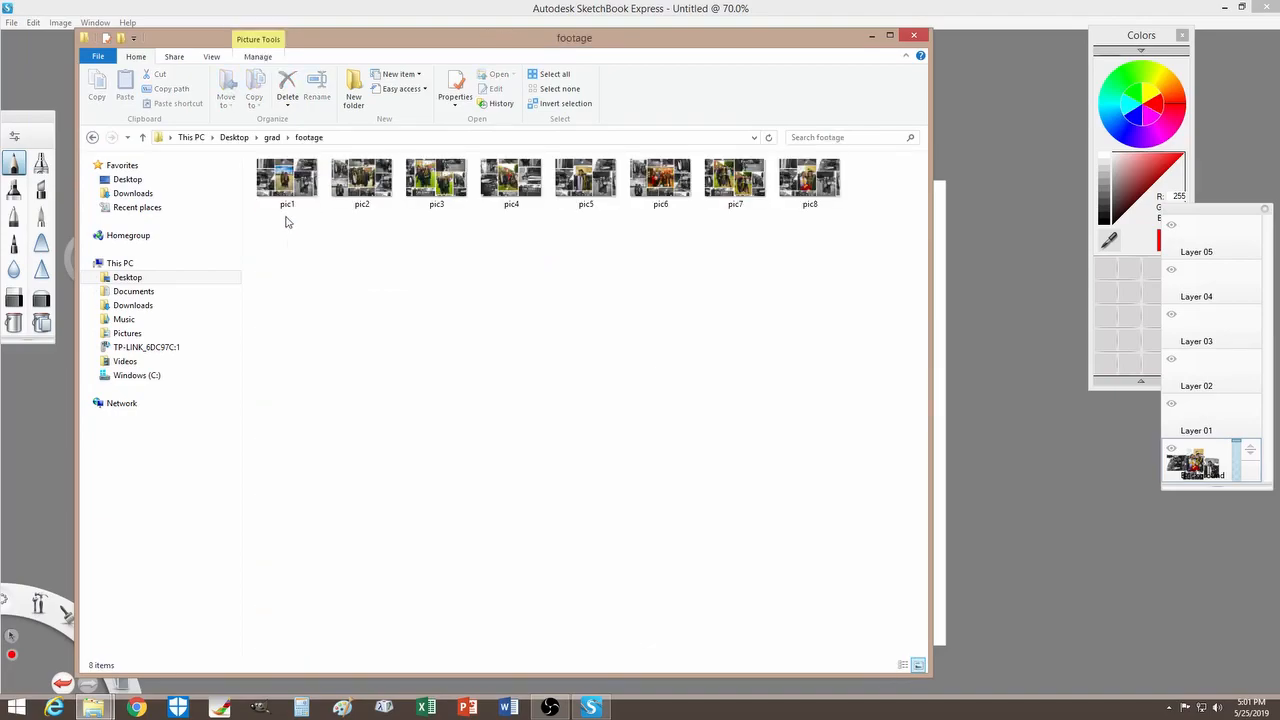
{"action": "double_click", "coordinate": [287, 190]}
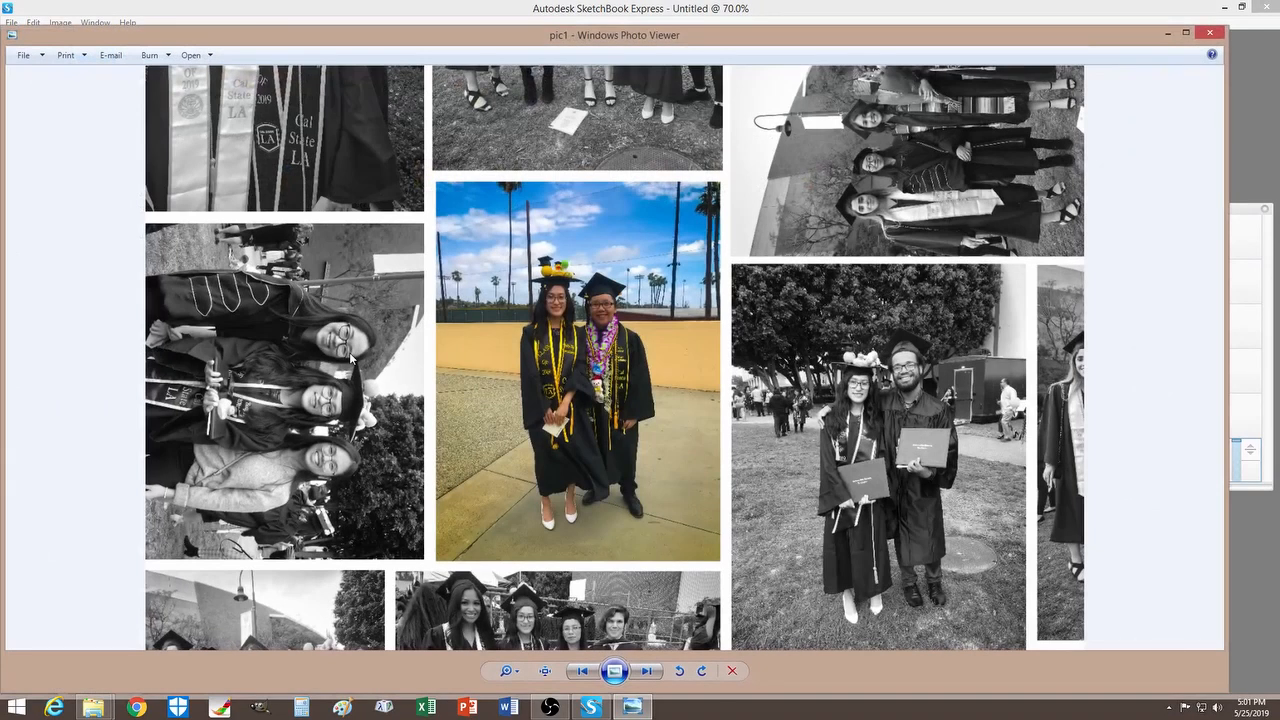
Look through the finished collages from pic1 to pic5 and close the photo viewer.
{"action": "left_click", "coordinate": [647, 671]}
{"action": "left_click", "coordinate": [648, 671]}
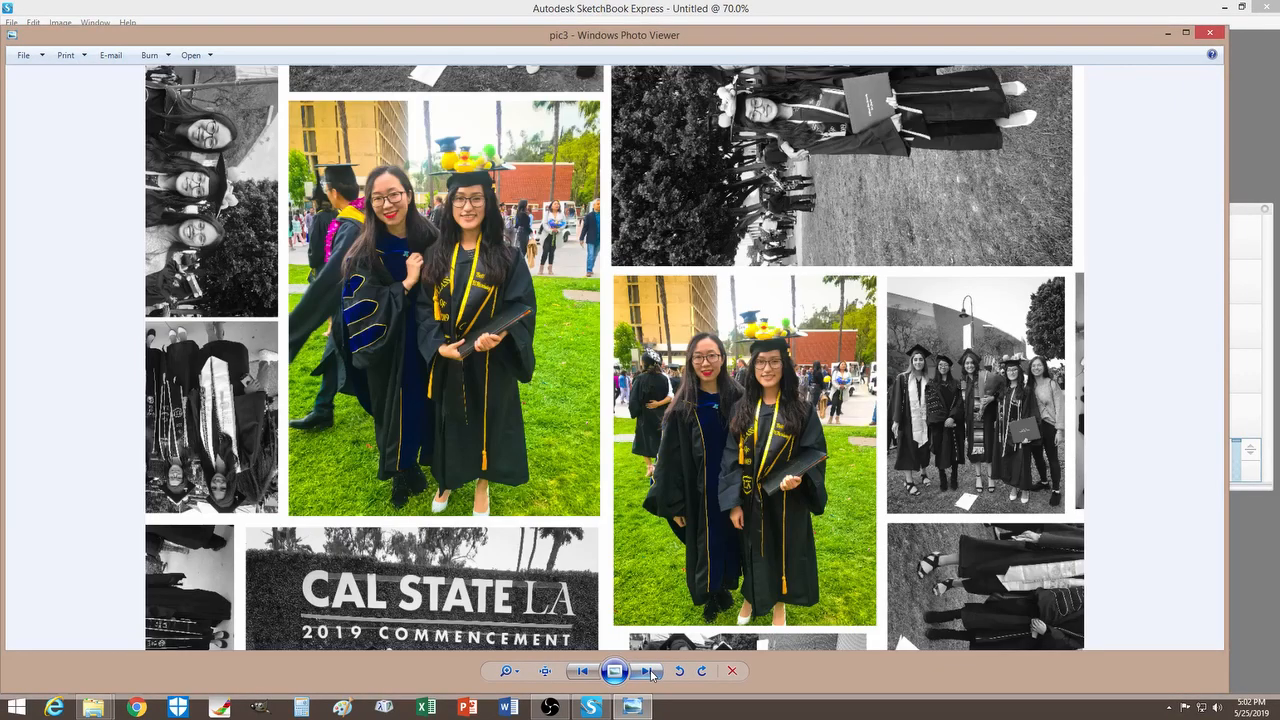
{"action": "left_click", "coordinate": [648, 671]}
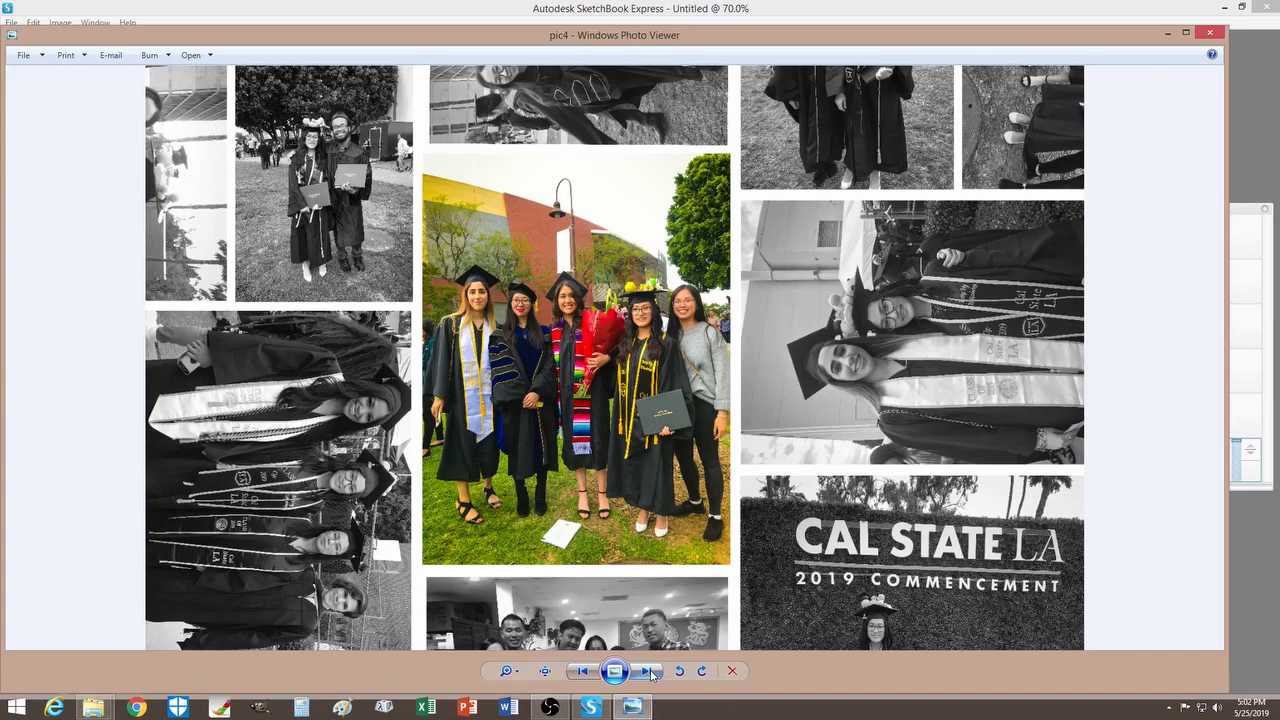
{"action": "left_click", "coordinate": [648, 671]}
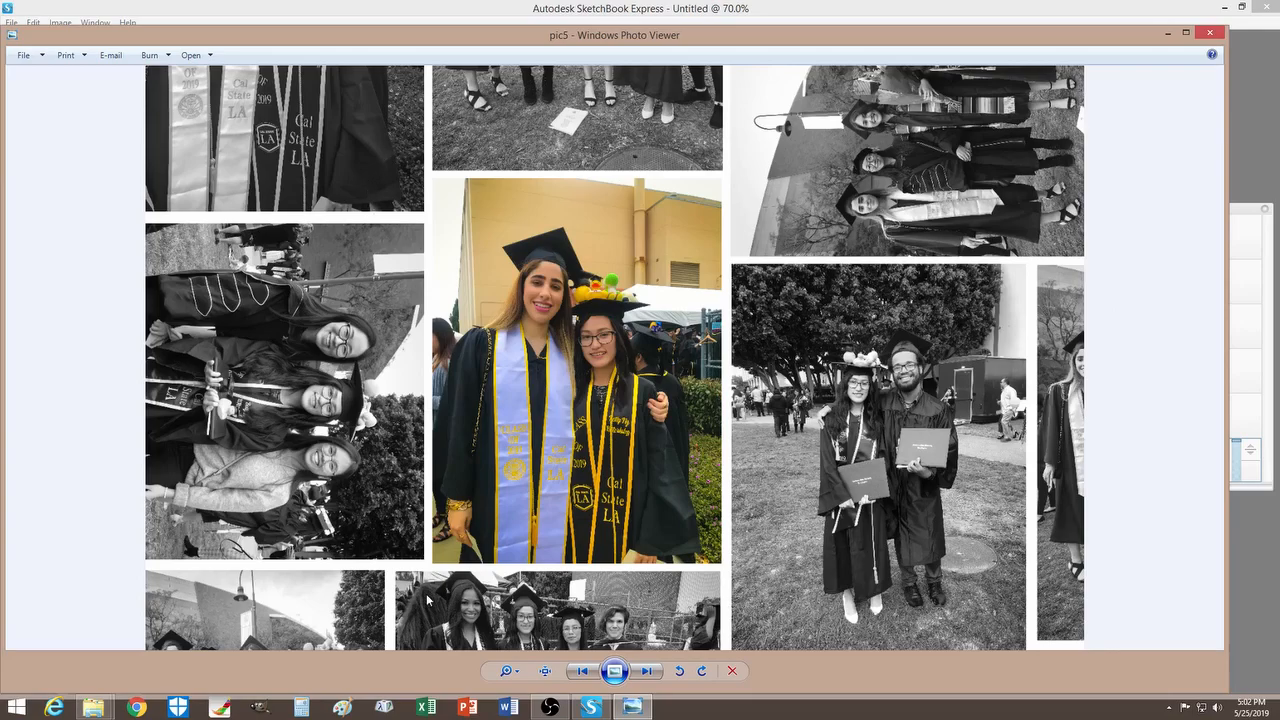
{"action": "left_click", "coordinate": [1207, 30]}
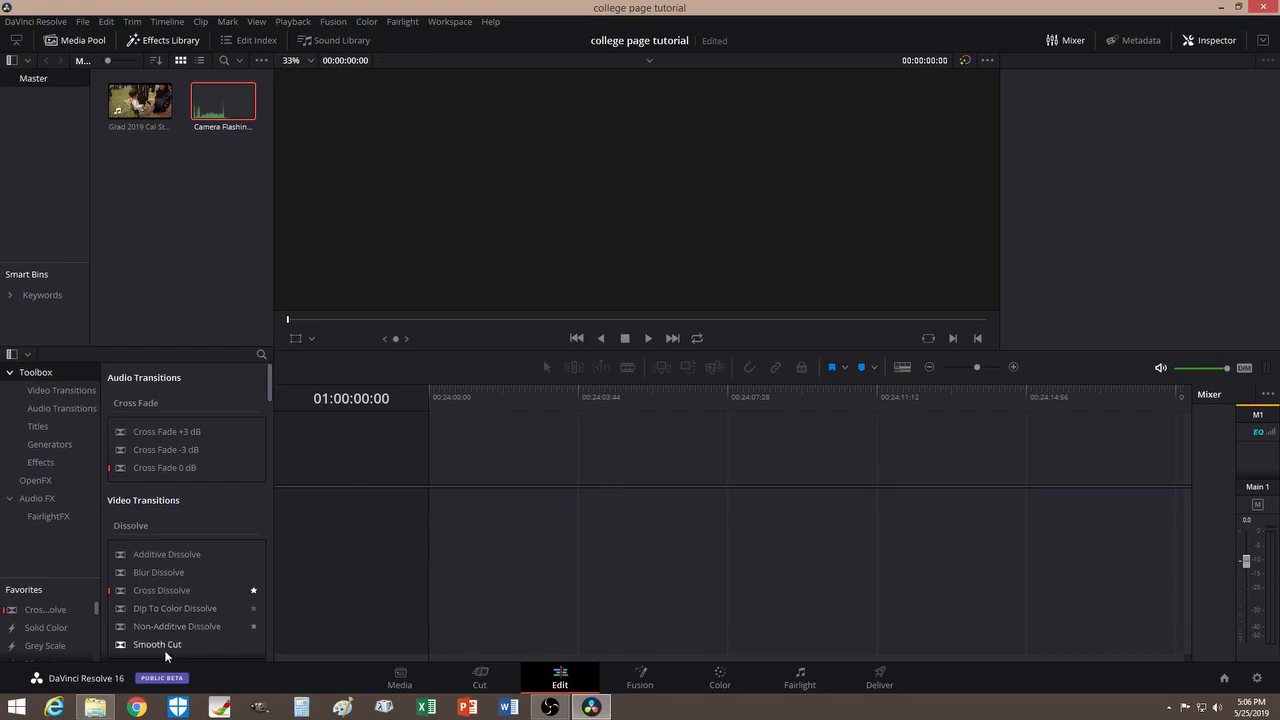
Switch to Chrome, view the DaVinci Resolve download options on the bookmarked Blackmagic Design page, highlight its address and close the browser.
{"action": "left_click", "coordinate": [137, 708]}
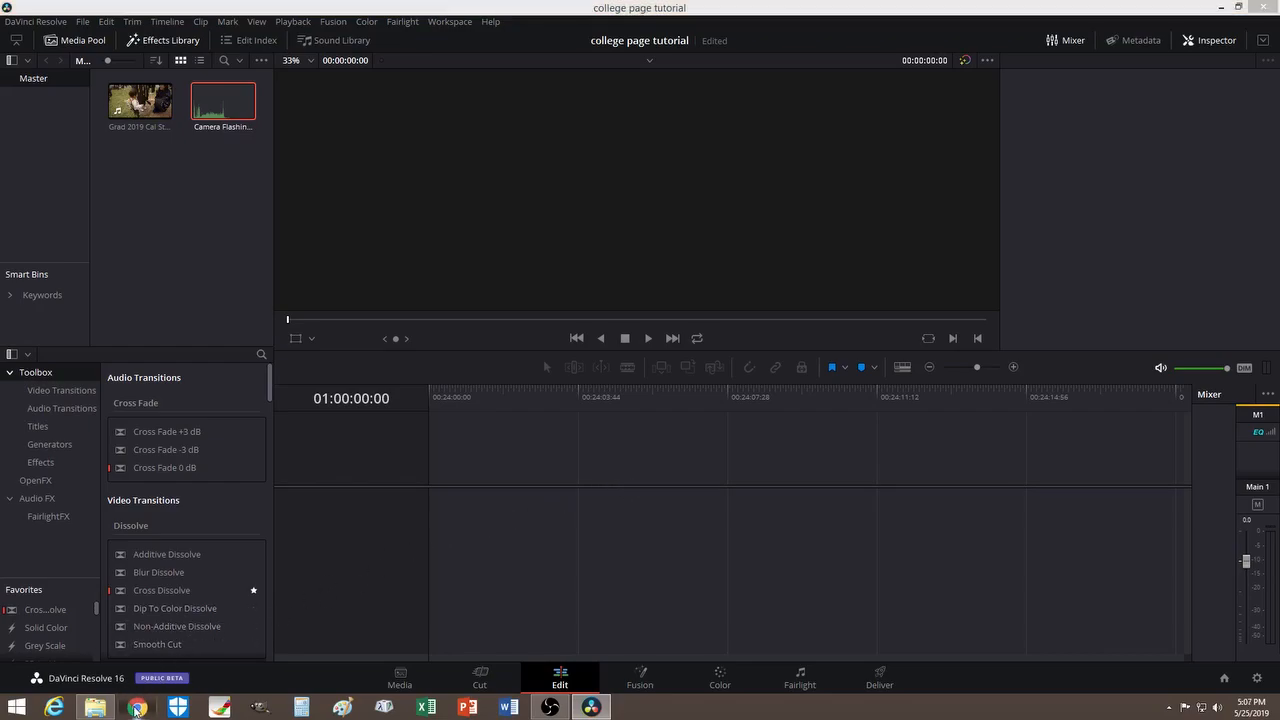
{"action": "left_click", "coordinate": [1178, 58]}
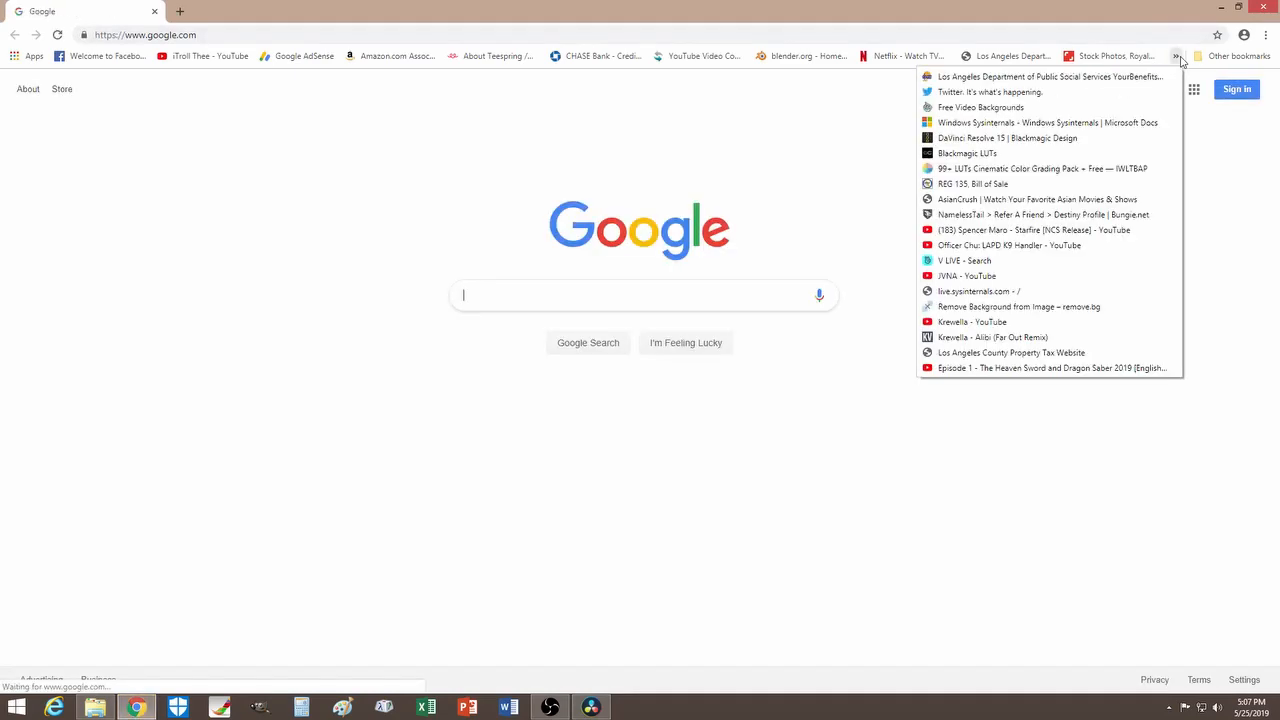
{"action": "left_click", "coordinate": [1006, 139]}
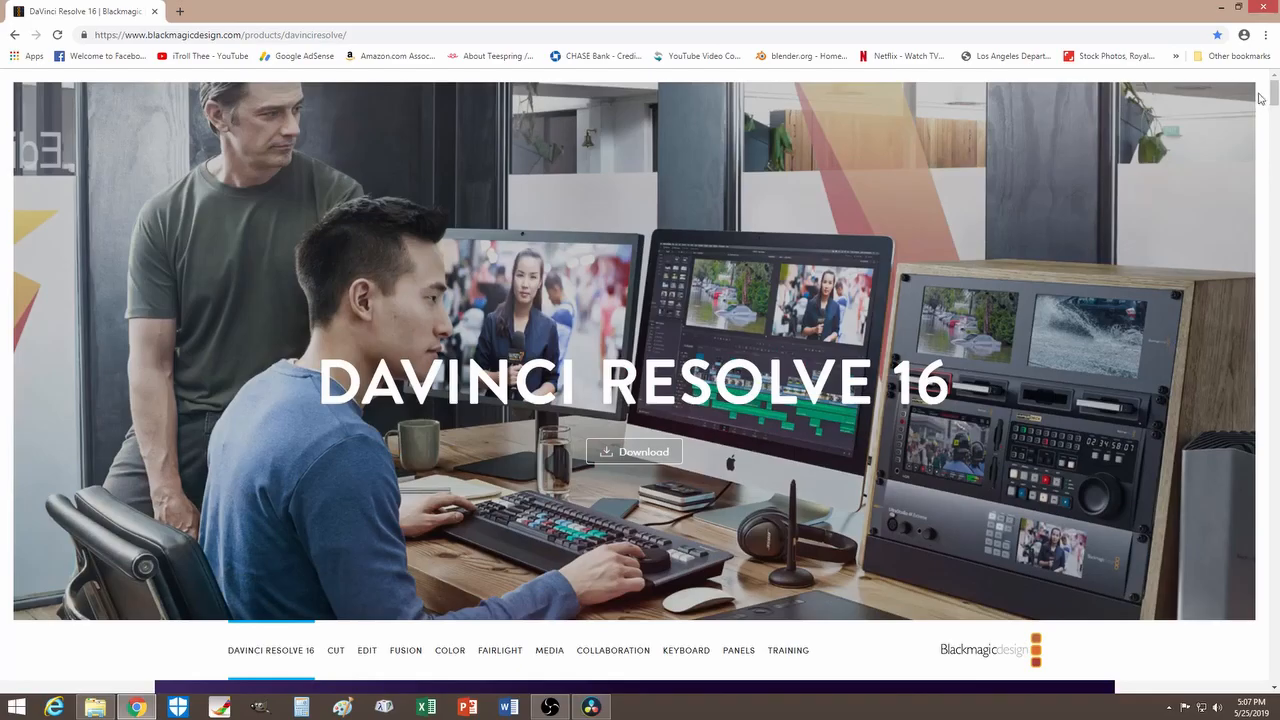
{"action": "left_click_drag", "start_coordinate": [1274, 93], "coordinate": [1245, 680]}
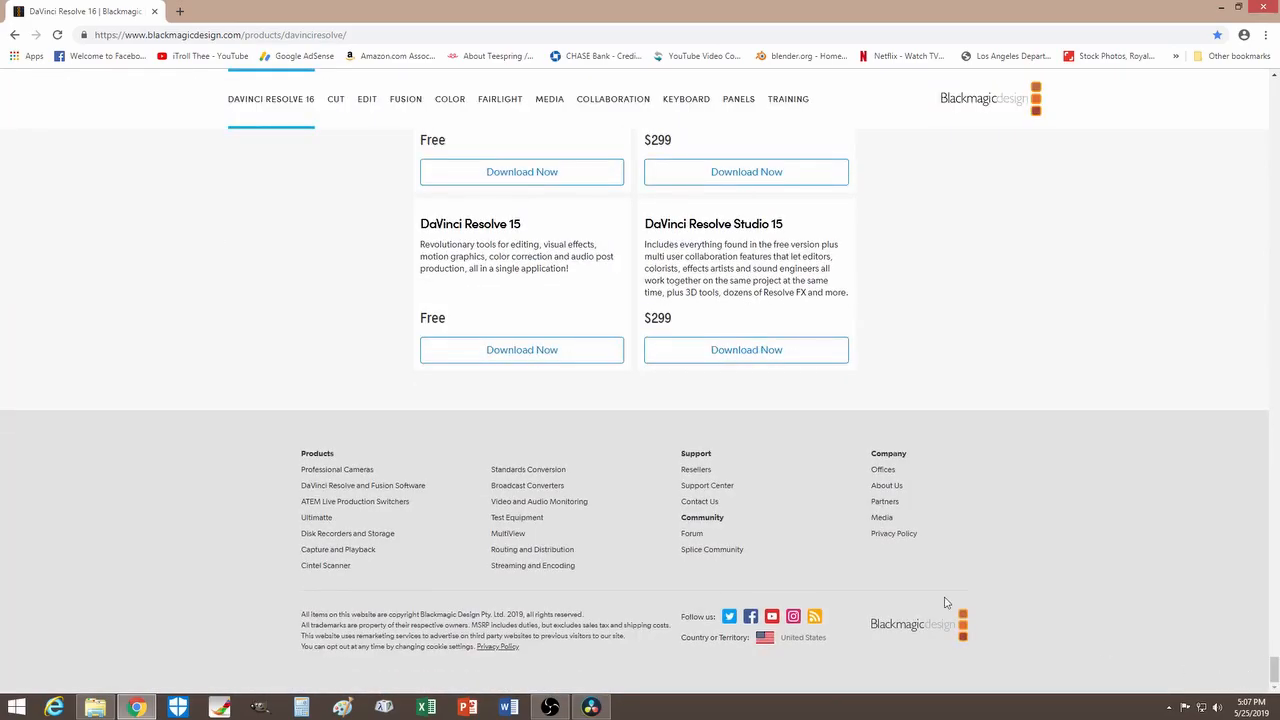
{"action": "scroll", "coordinate": [368, 270], "scroll_direction": "up", "scroll_amount": 2}
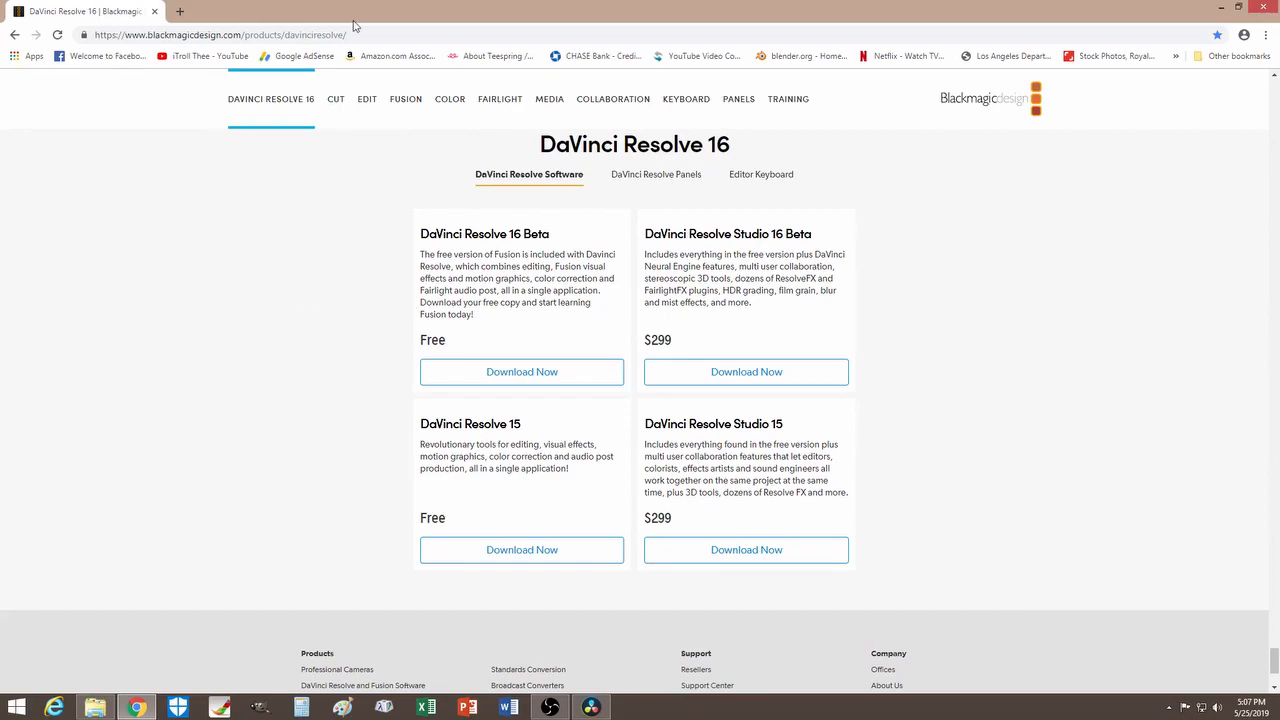
{"action": "left_click_drag", "start_coordinate": [350, 35], "coordinate": [60, 194]}
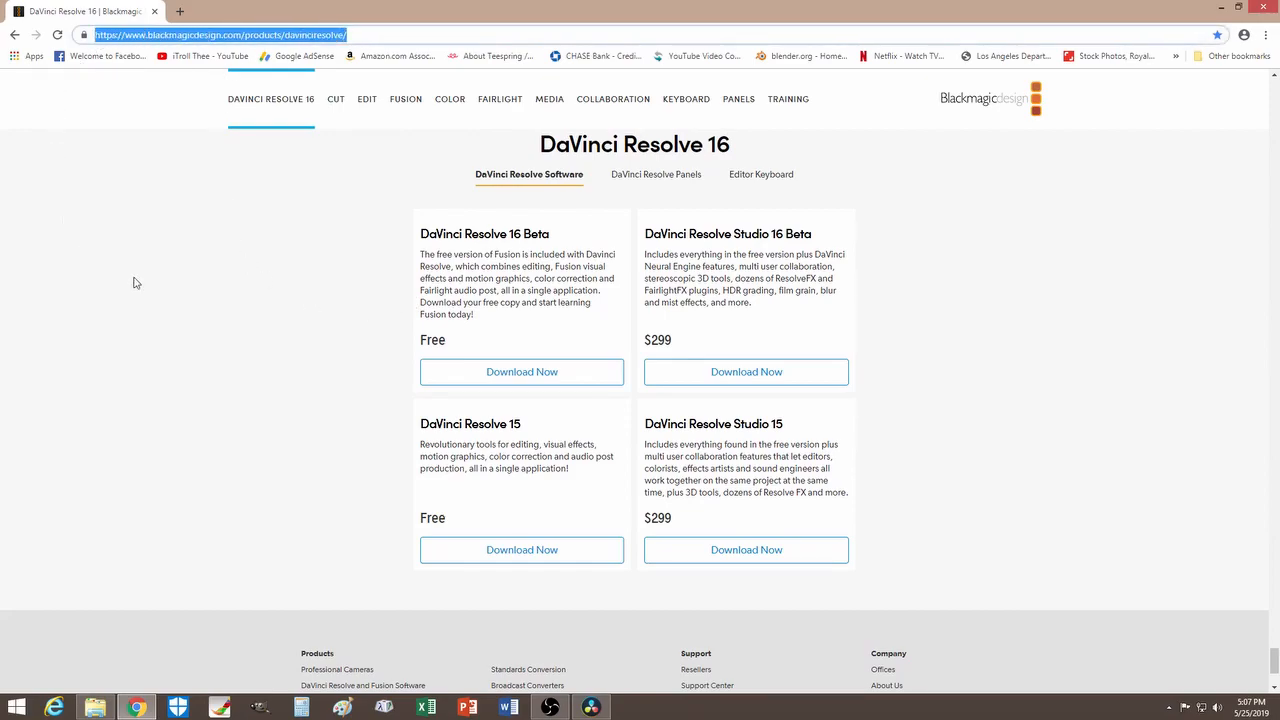
{"action": "left_click", "coordinate": [1261, 8]}
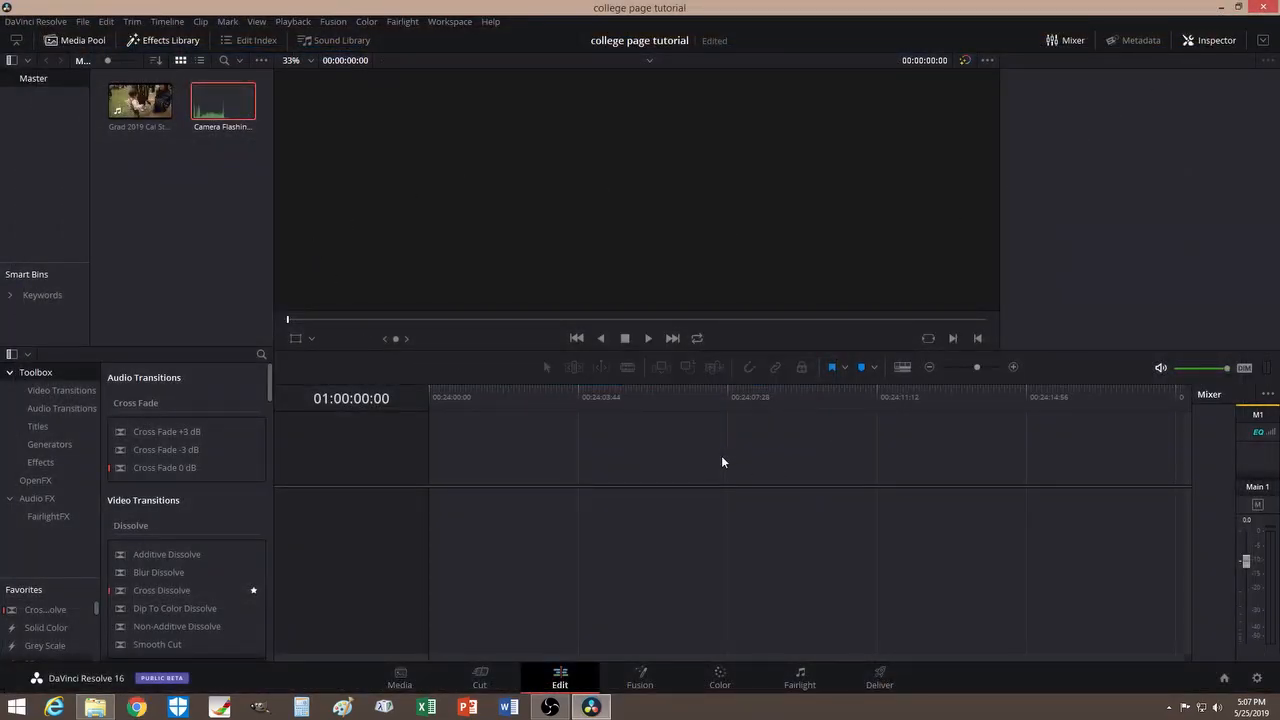
Import pic1, pic2 and pic3 from the footage folder into the DaVinci Resolve media pool and place pic1 at the start of a new timeline.
{"action": "left_click", "coordinate": [95, 707]}
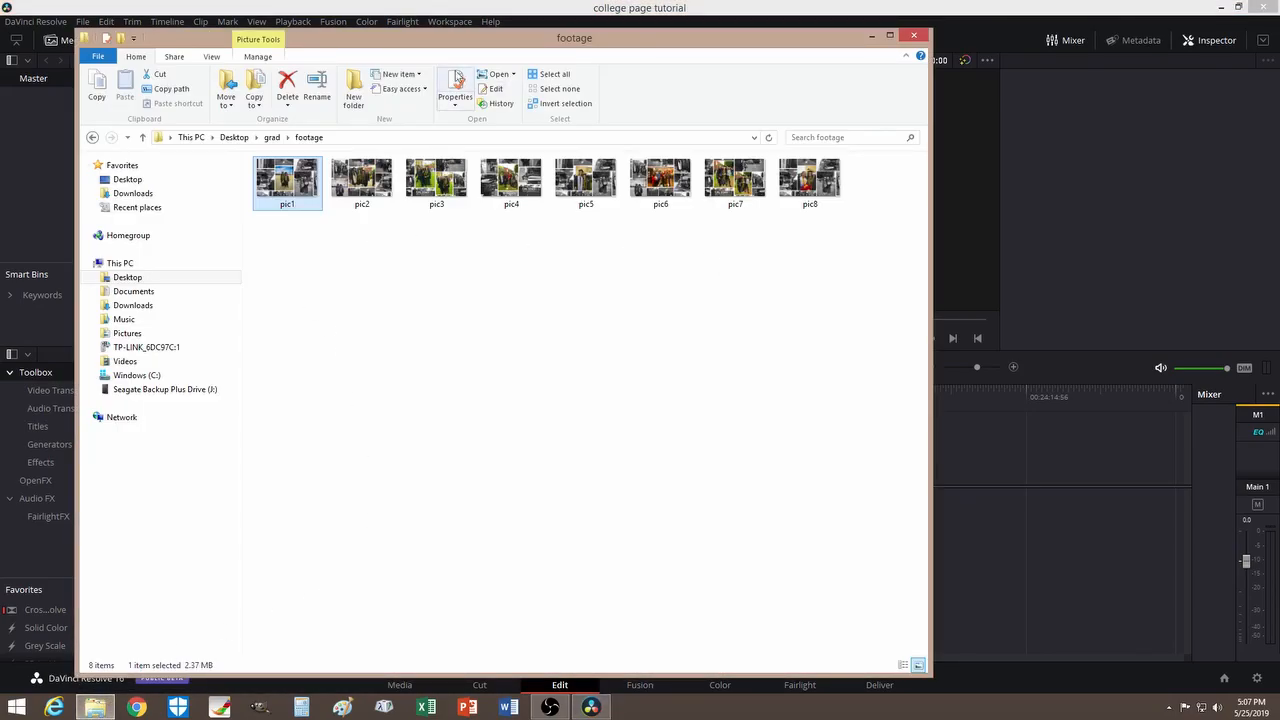
{"action": "left_click_drag", "start_coordinate": [449, 38], "coordinate": [708, 90]}
{"action": "left_click_drag", "start_coordinate": [555, 235], "coordinate": [234, 272]}
{"action": "left_click_drag", "start_coordinate": [620, 240], "coordinate": [257, 283]}
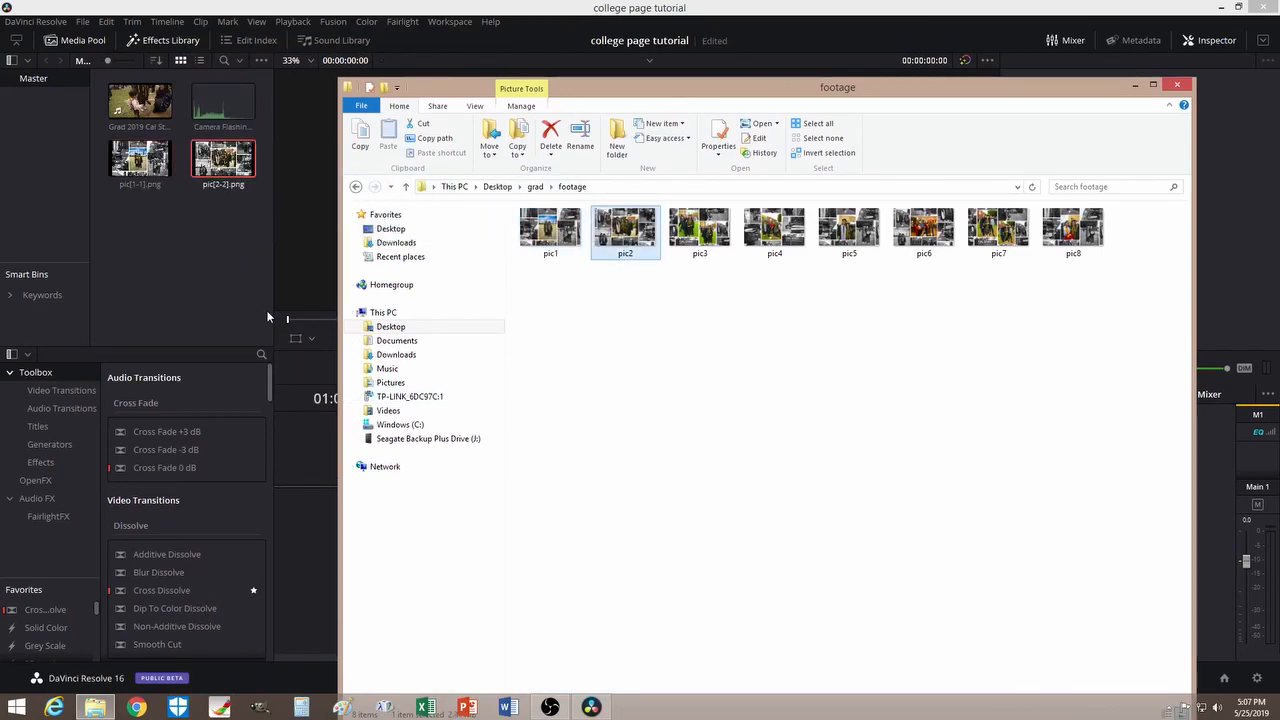
{"action": "left_click_drag", "start_coordinate": [700, 235], "coordinate": [204, 262]}
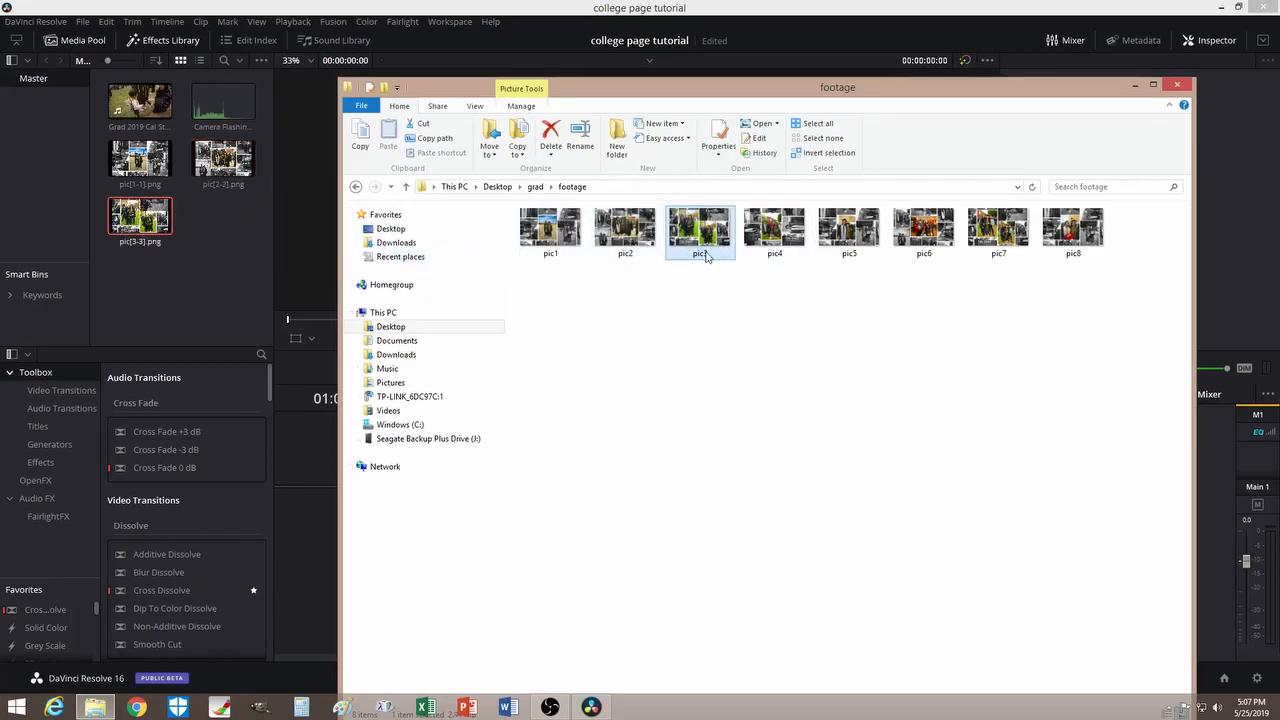
{"action": "left_click", "coordinate": [1133, 85]}
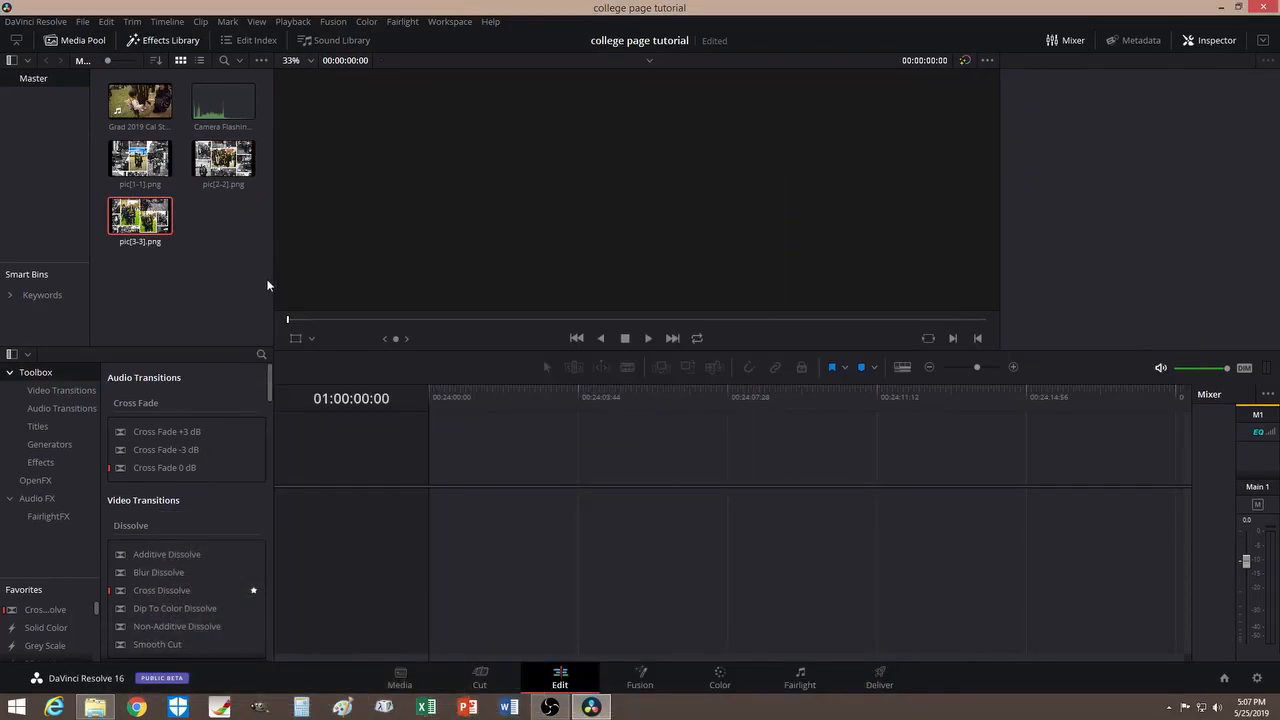
{"action": "left_click_drag", "start_coordinate": [140, 158], "coordinate": [452, 505]}
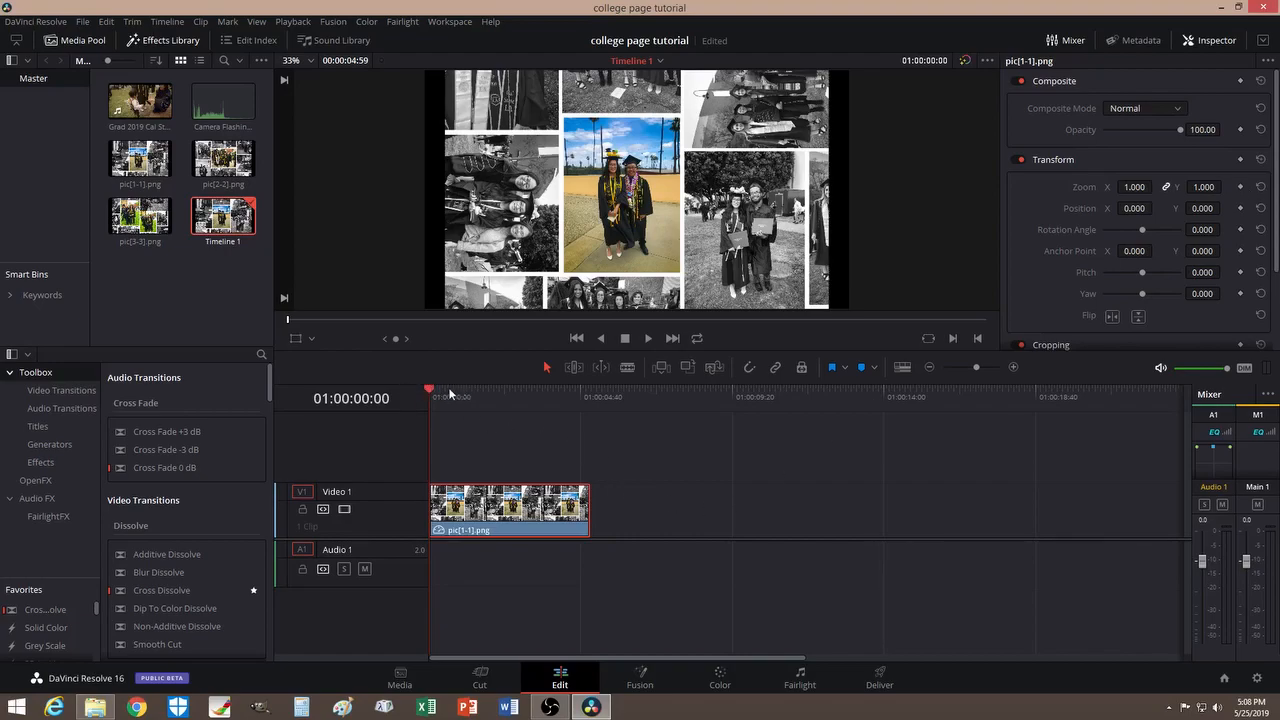
Keyframe the pic1 clip's zoom from 1.000 at its start to a larger value at its end and preview the animation.
{"action": "mouse_move", "coordinate": [430, 388]}
{"action": "left_mouse_down"}
{"action": "mouse_move", "coordinate": [471, 393]}
{"action": "mouse_move", "coordinate": [425, 396]}
{"action": "left_mouse_up"}
{"action": "left_click", "coordinate": [1241, 187]}
{"action": "left_click_drag", "start_coordinate": [429, 393], "coordinate": [588, 394]}
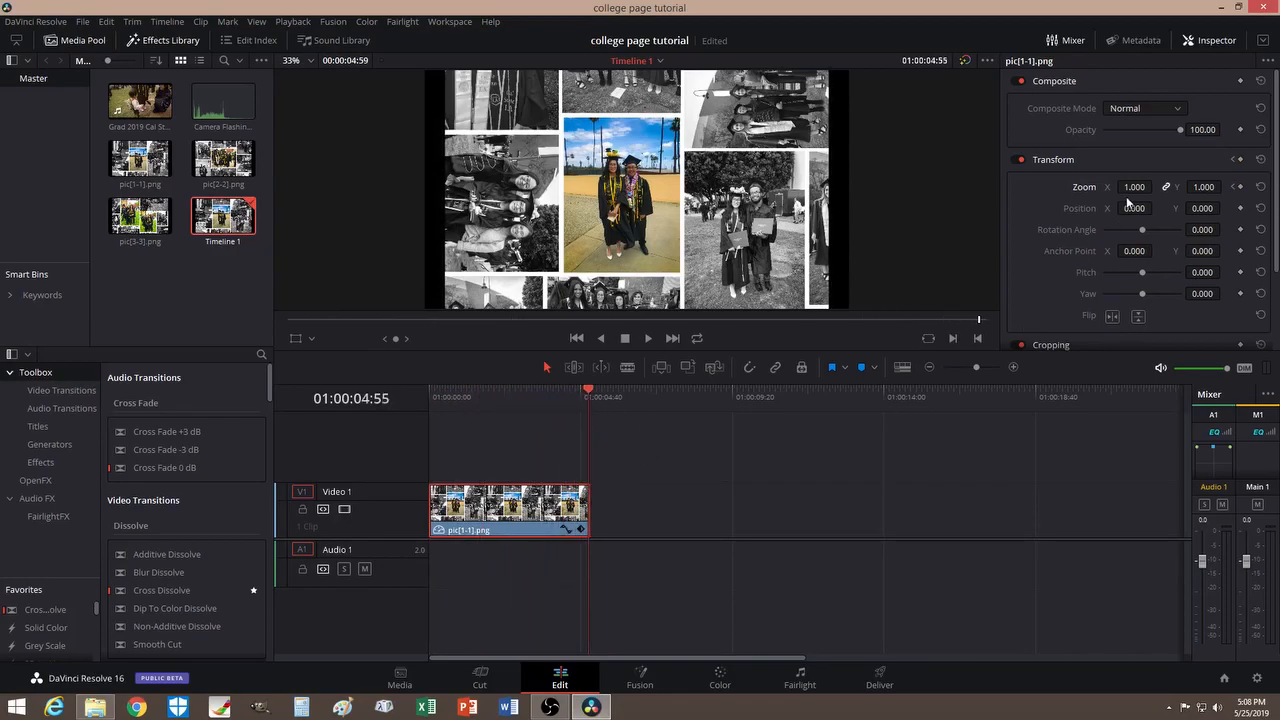
{"action": "left_click_drag", "start_coordinate": [1133, 187], "coordinate": [1157, 186]}
{"action": "left_click_drag", "start_coordinate": [590, 395], "coordinate": [420, 402]}
{"action": "left_click", "coordinate": [648, 338]}
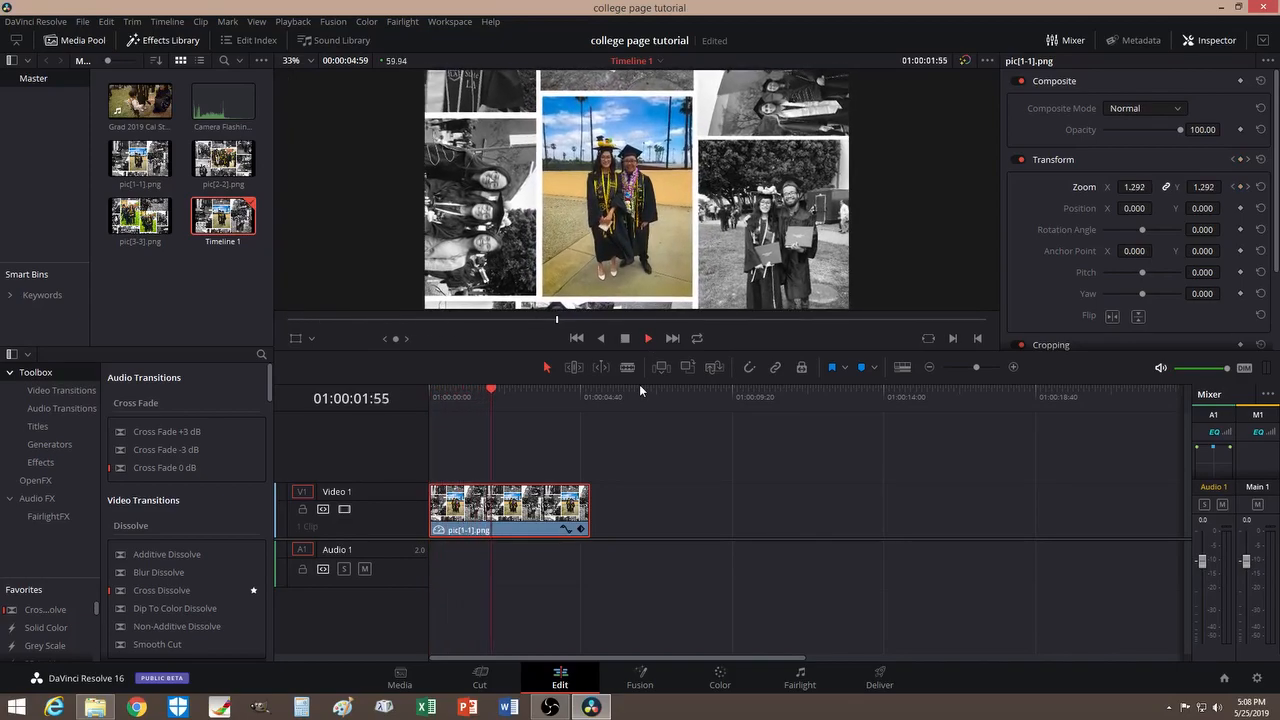
{"action": "left_click", "coordinate": [625, 340]}
{"action": "left_click_drag", "start_coordinate": [519, 389], "coordinate": [418, 404]}
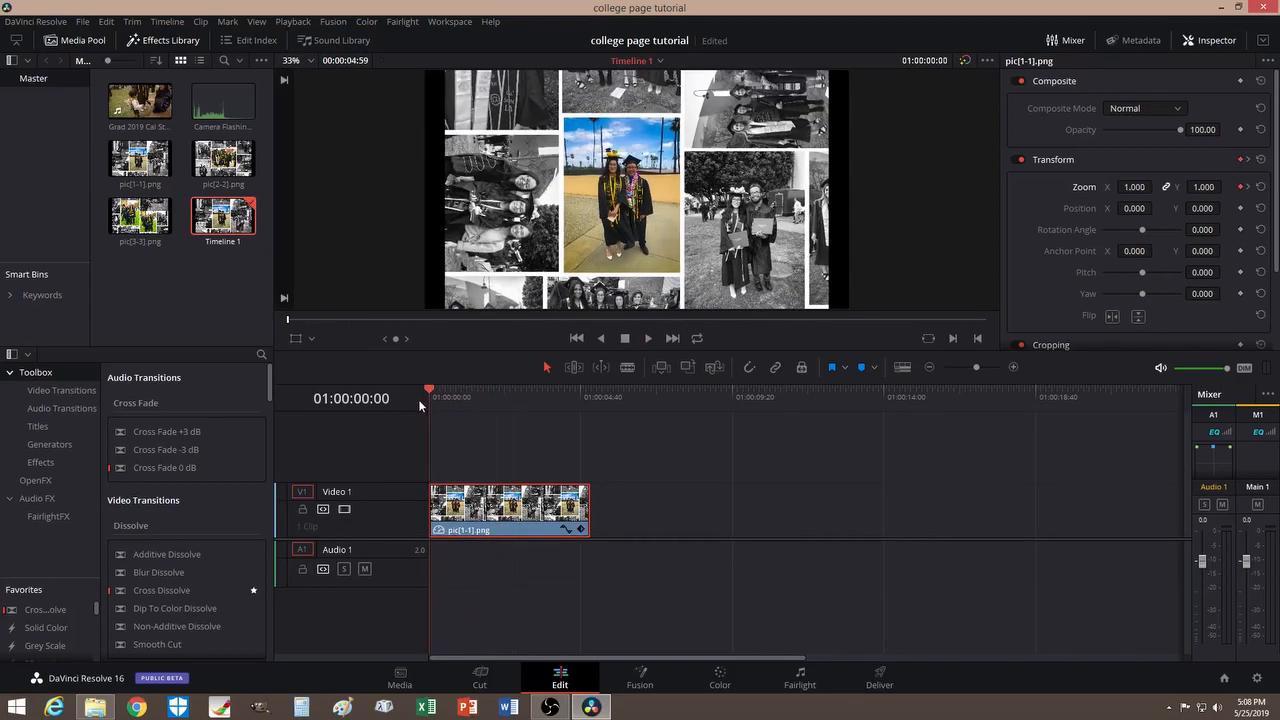
Reset the pic1 clip's zoom keyframes and enable Dynamic Zoom for the clip.
{"action": "left_click", "coordinate": [1261, 189]}
{"action": "scroll", "coordinate": [1032, 237], "scroll_direction": "down", "scroll_amount": 2}
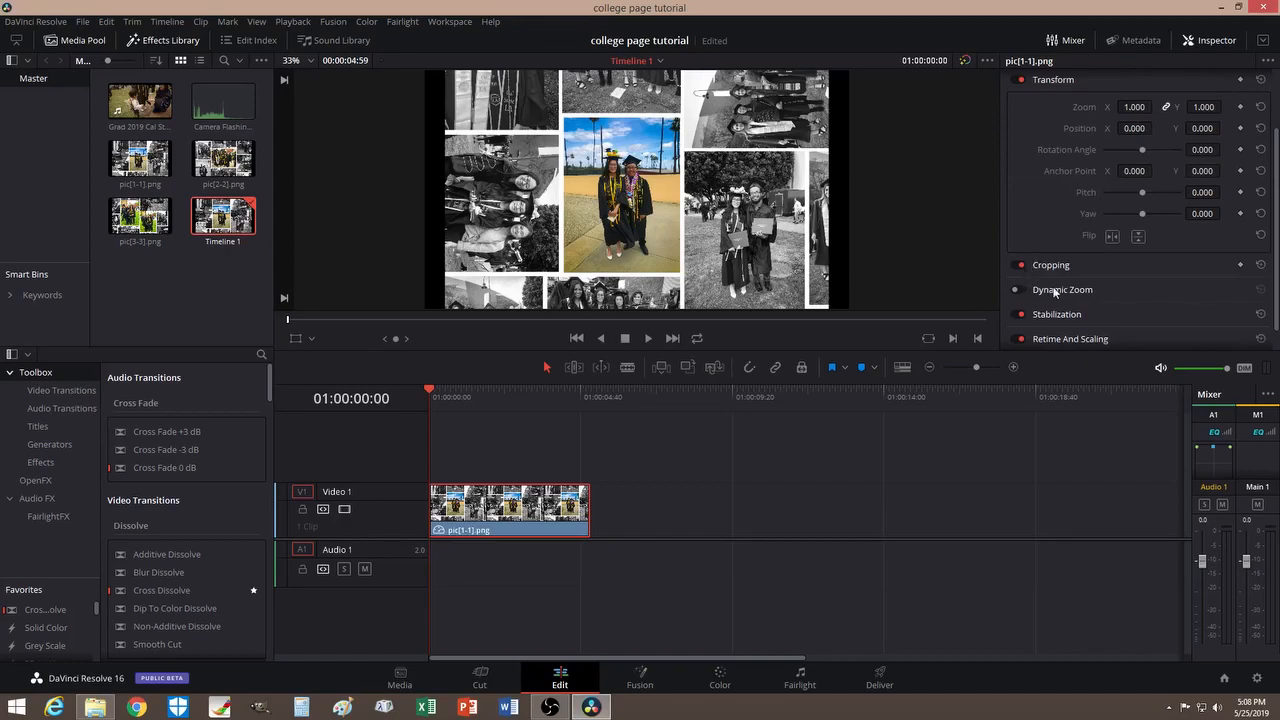
{"action": "left_click", "coordinate": [1053, 291]}
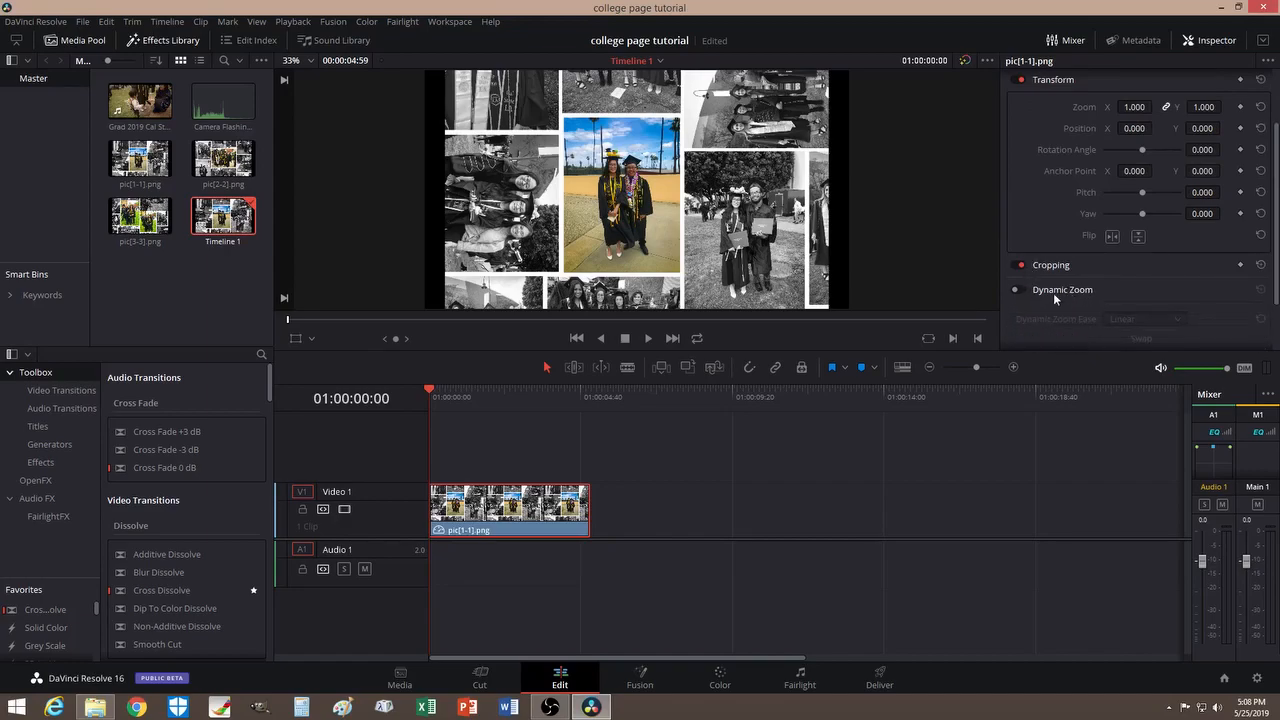
{"action": "scroll", "coordinate": [1024, 214], "scroll_direction": "down", "scroll_amount": 2}
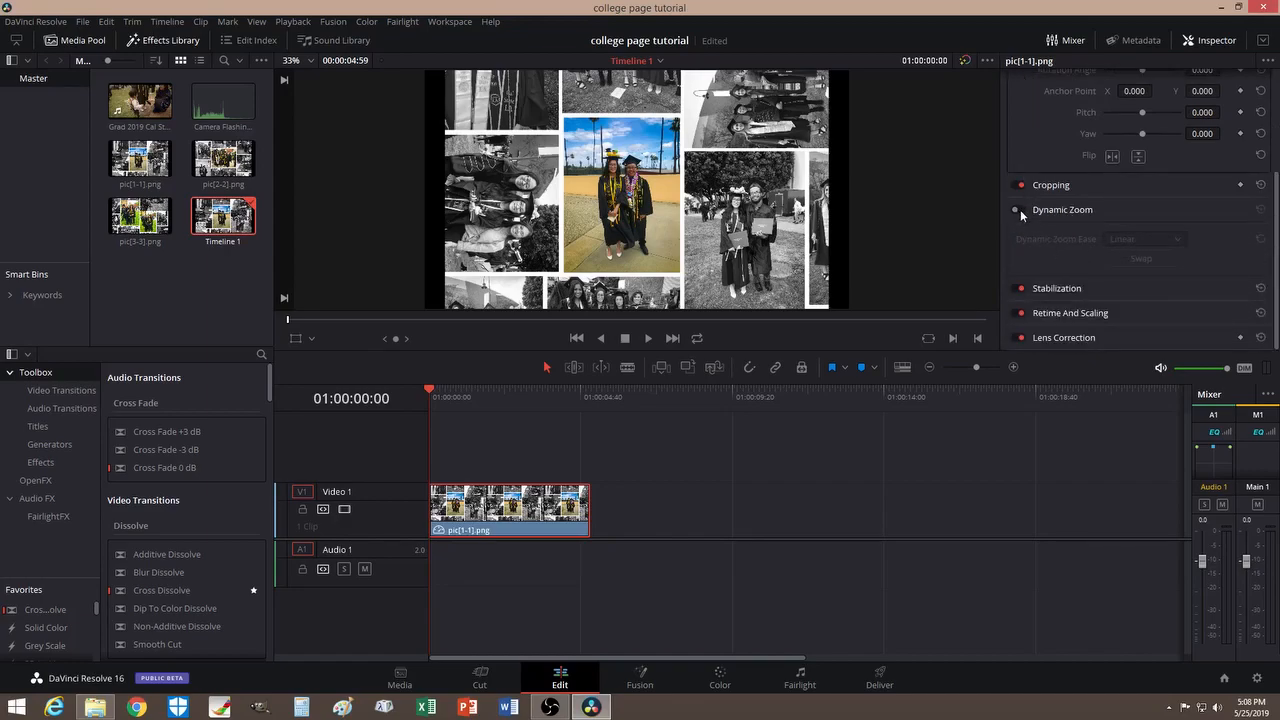
{"action": "left_click", "coordinate": [1020, 210]}
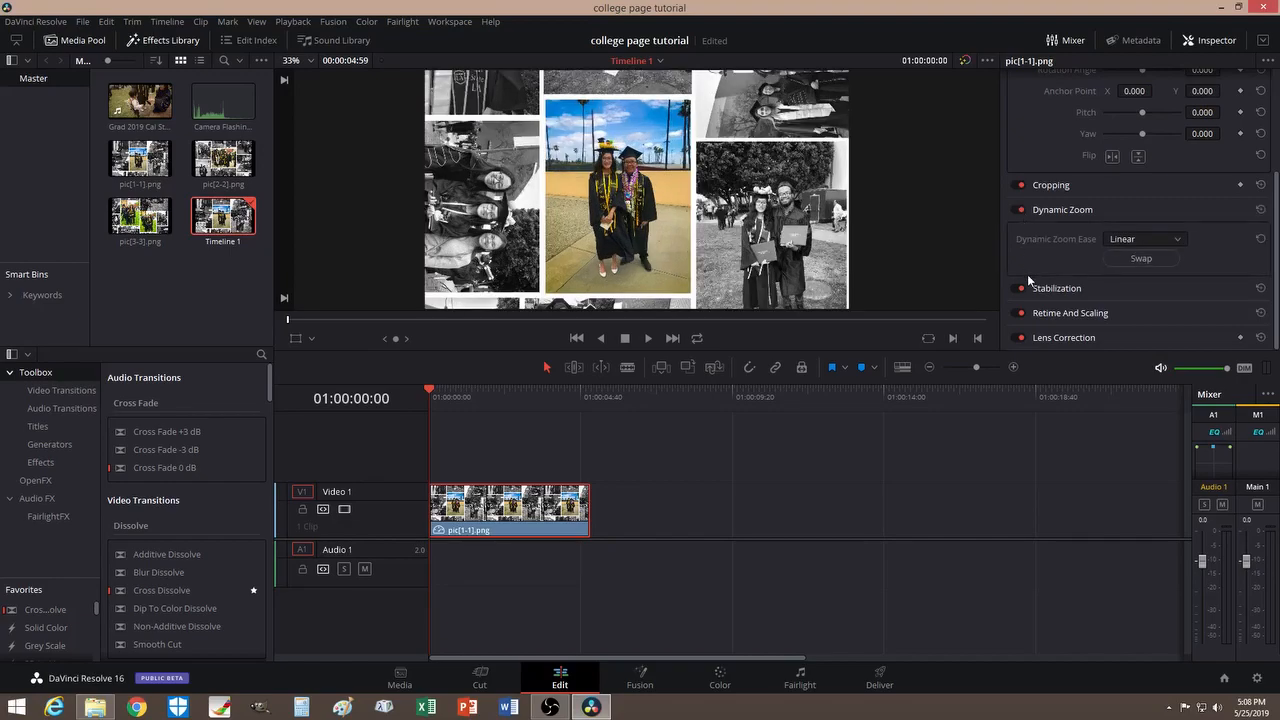
Play back the pic1 clip to check the Dynamic Zoom movement and return the playhead to the start.
{"action": "left_click", "coordinate": [649, 338]}
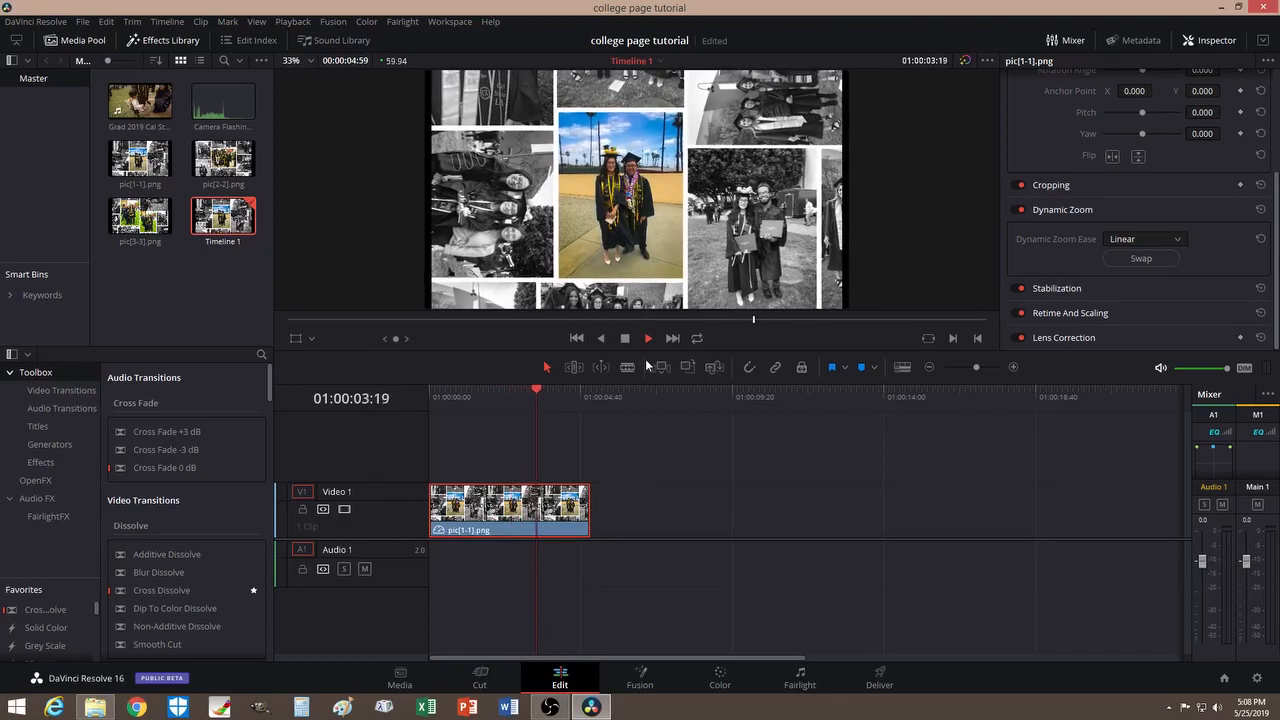
{"action": "key", "text": "space"}
{"action": "left_click_drag", "start_coordinate": [578, 396], "coordinate": [412, 420]}
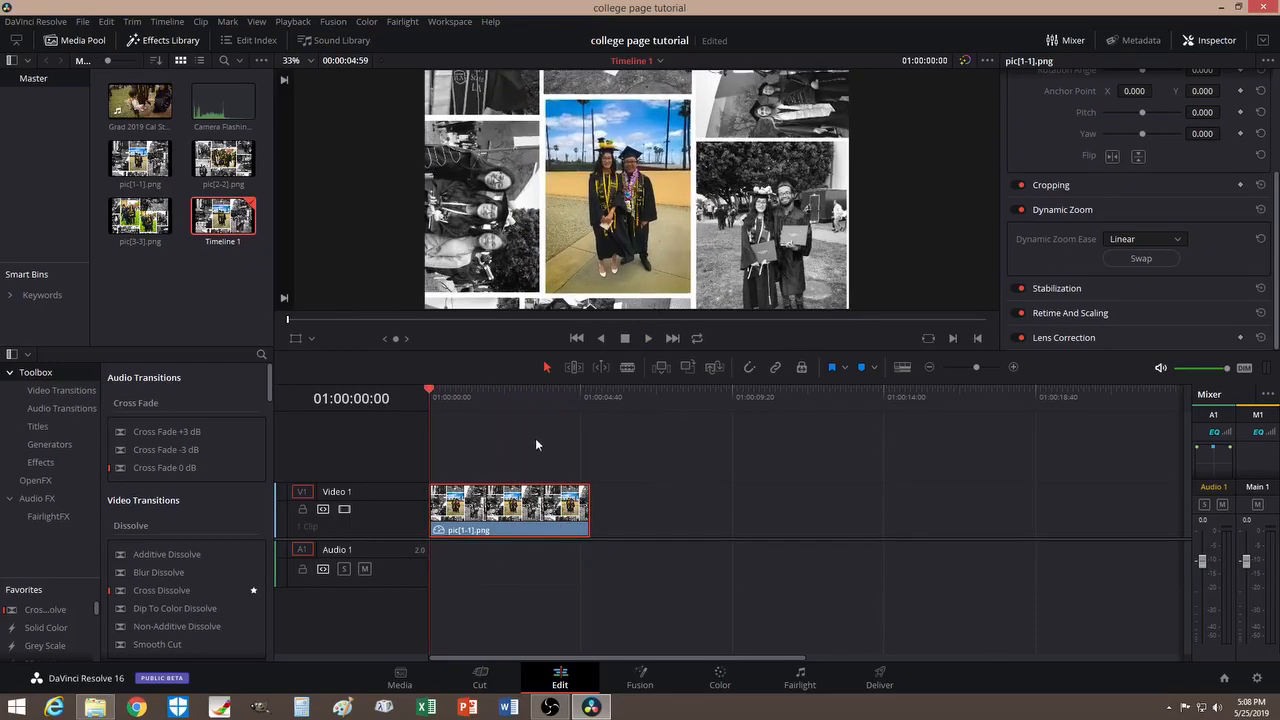
Swap the Dynamic Zoom direction of the pic1 clip, preview it and return the playhead to the start.
{"action": "left_click", "coordinate": [1138, 260]}
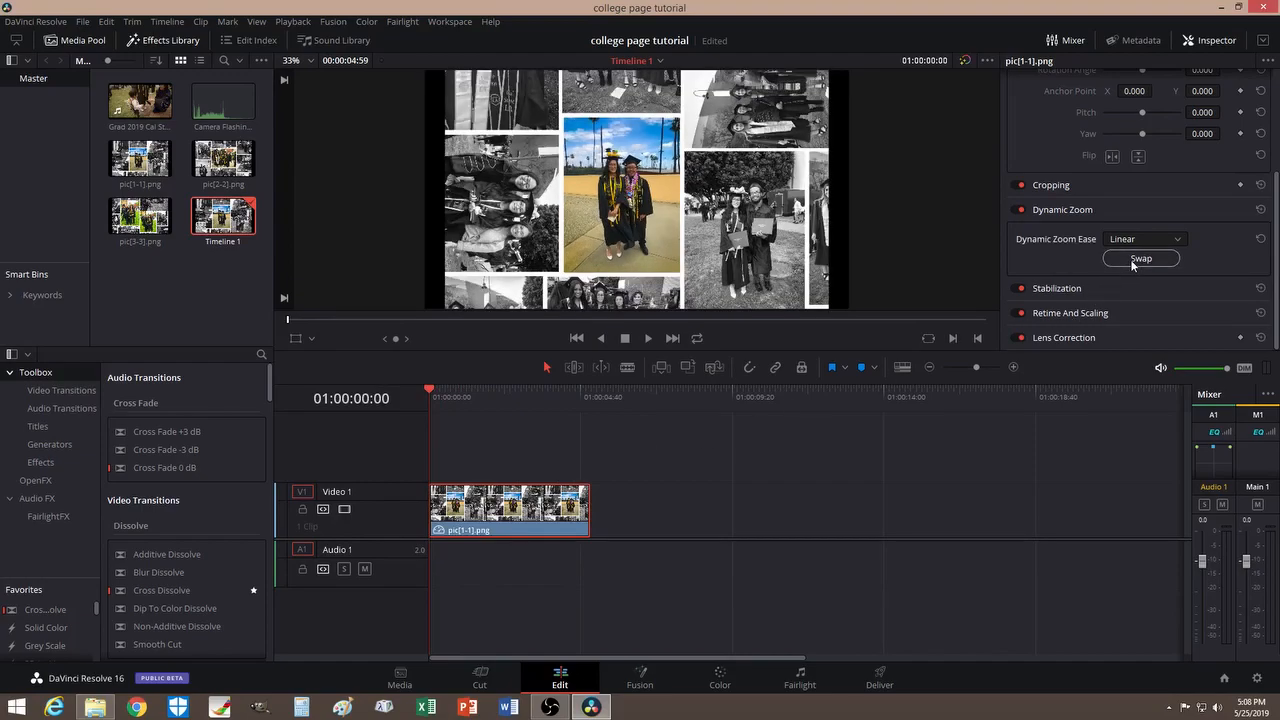
{"action": "left_click", "coordinate": [648, 341]}
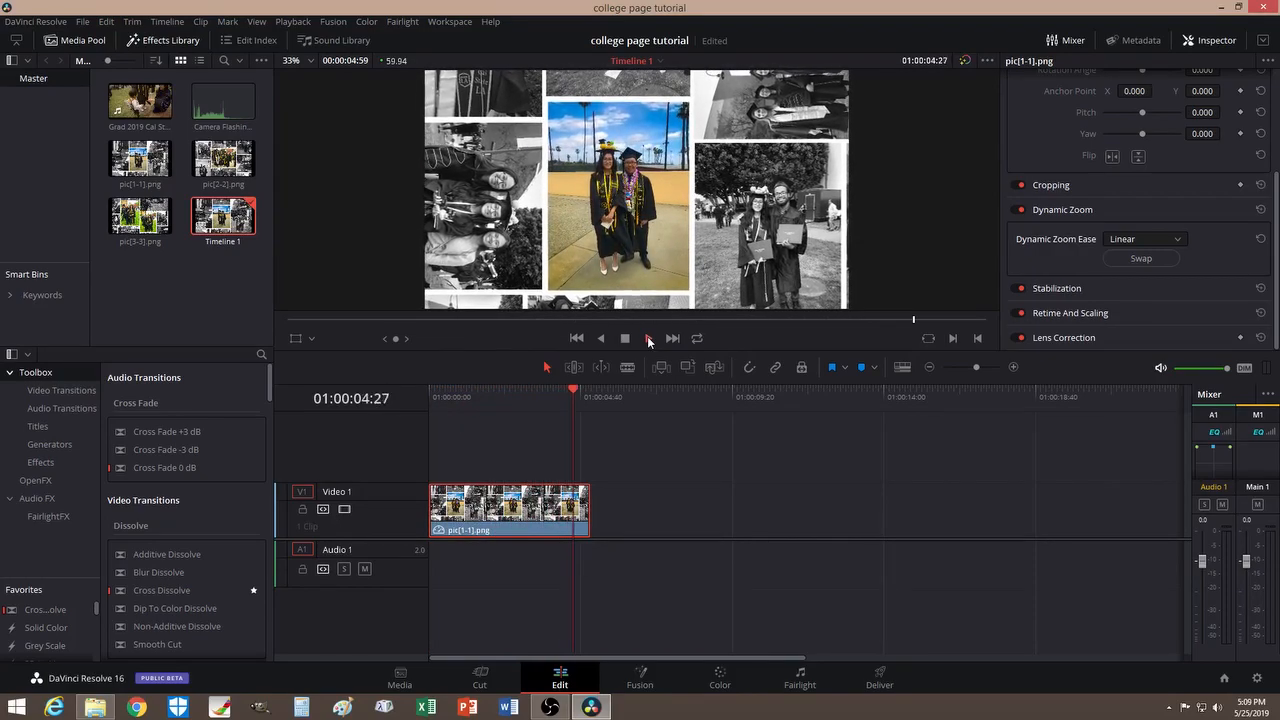
{"action": "left_click", "coordinate": [625, 339]}
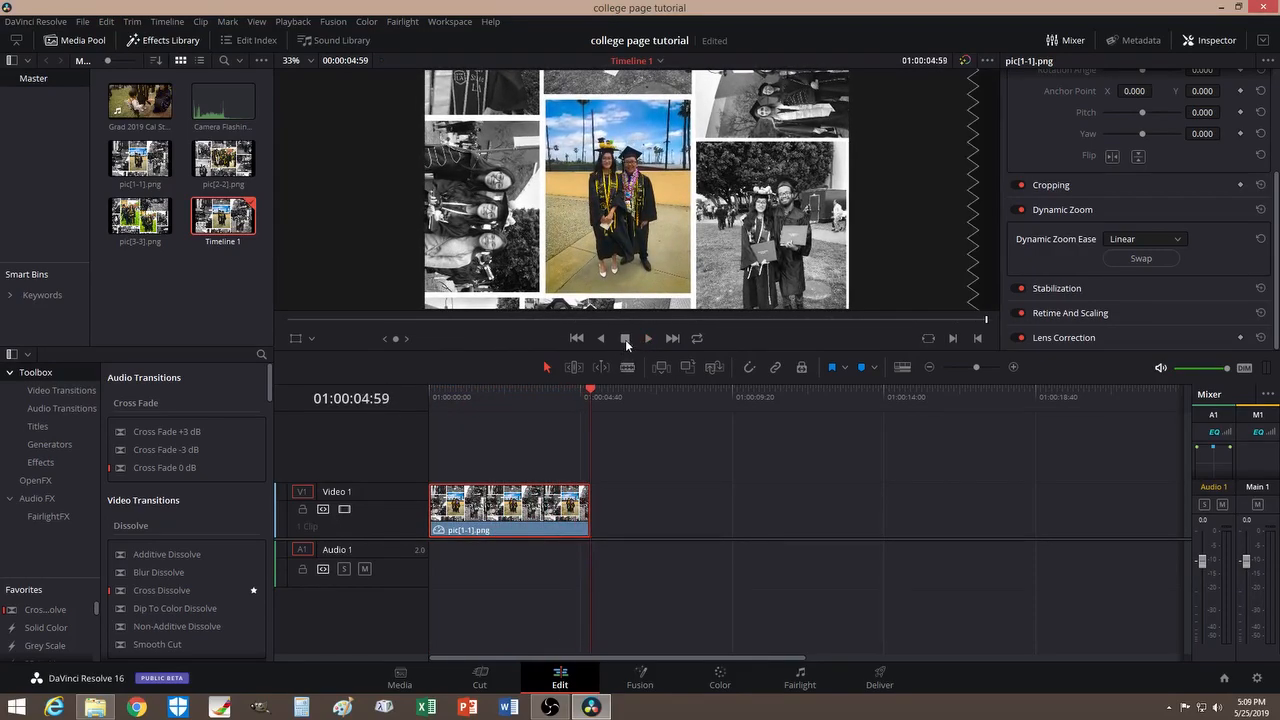
{"action": "left_click_drag", "start_coordinate": [590, 390], "coordinate": [393, 417]}
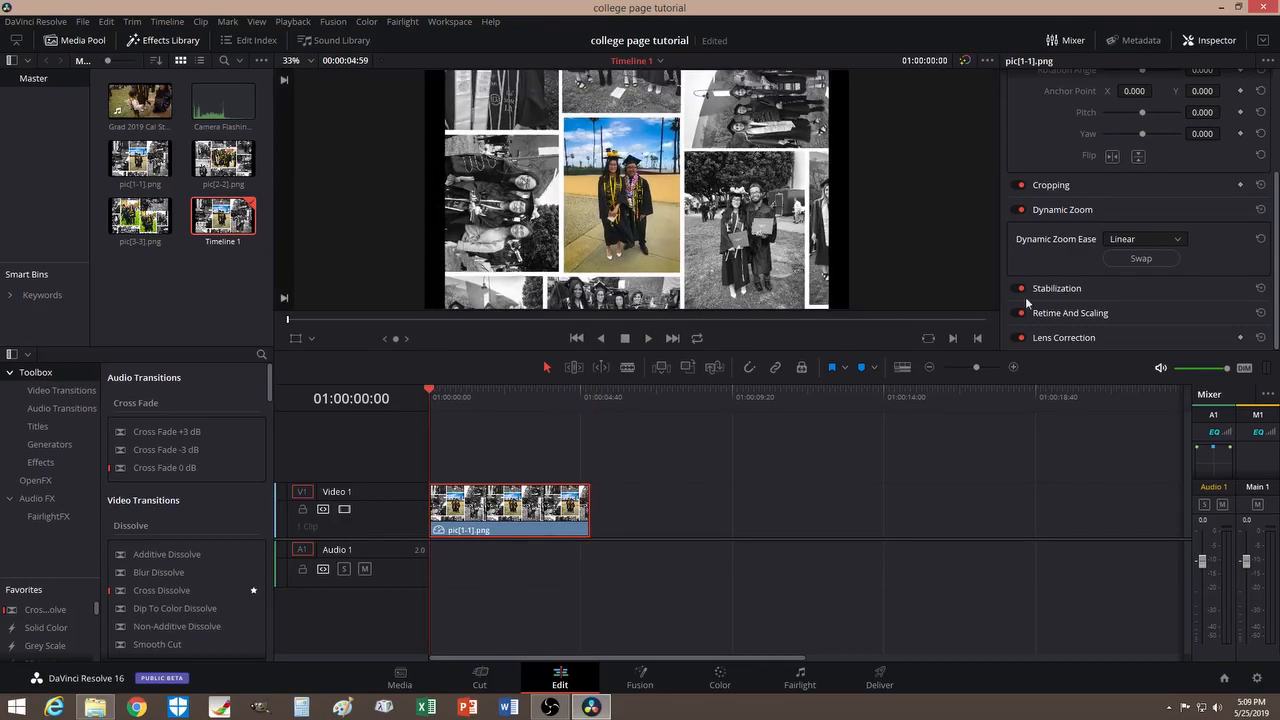
Swap the Dynamic Zoom direction of the pic[1-1].png clip and play back its first seconds.
{"action": "left_click", "coordinate": [1141, 258]}
{"action": "left_click", "coordinate": [647, 339]}
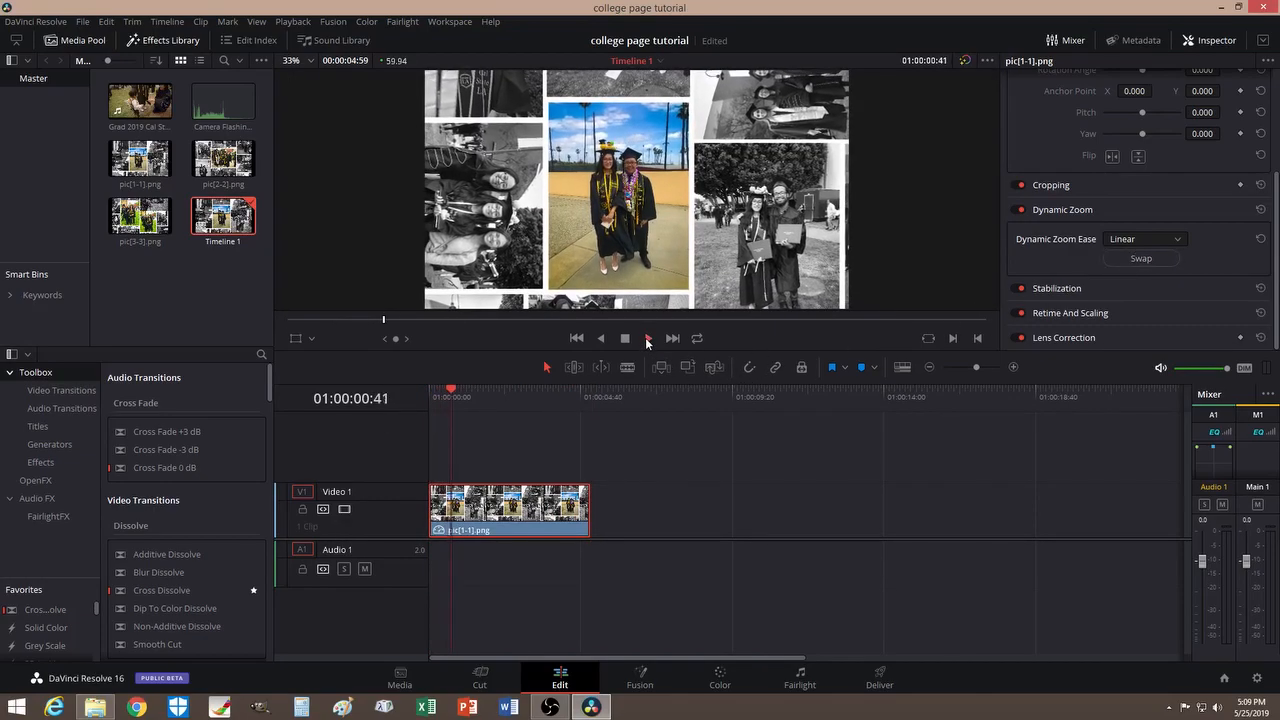
{"action": "left_click", "coordinate": [625, 339]}
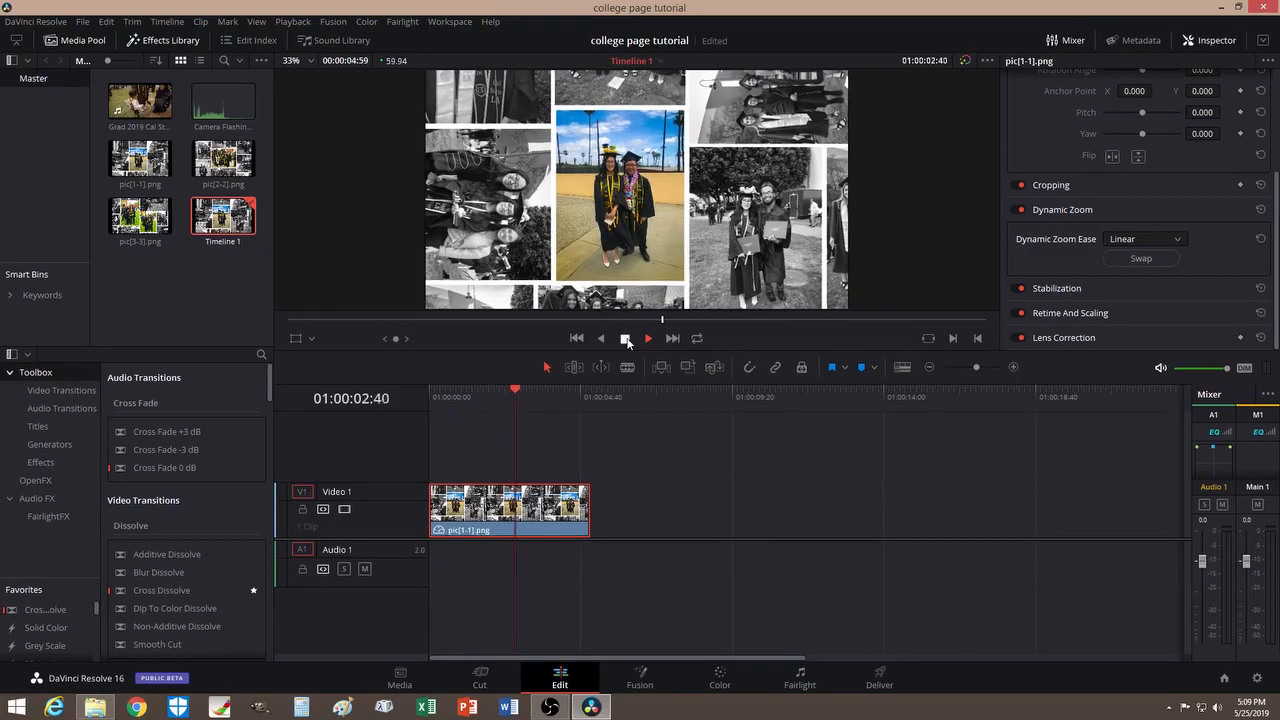
Swap the pic[1-1].png clip's Dynamic Zoom direction back, preview it from the beginning and return the playhead to the start.
{"action": "left_click", "coordinate": [1141, 258]}
{"action": "left_click_drag", "start_coordinate": [520, 393], "coordinate": [419, 394]}
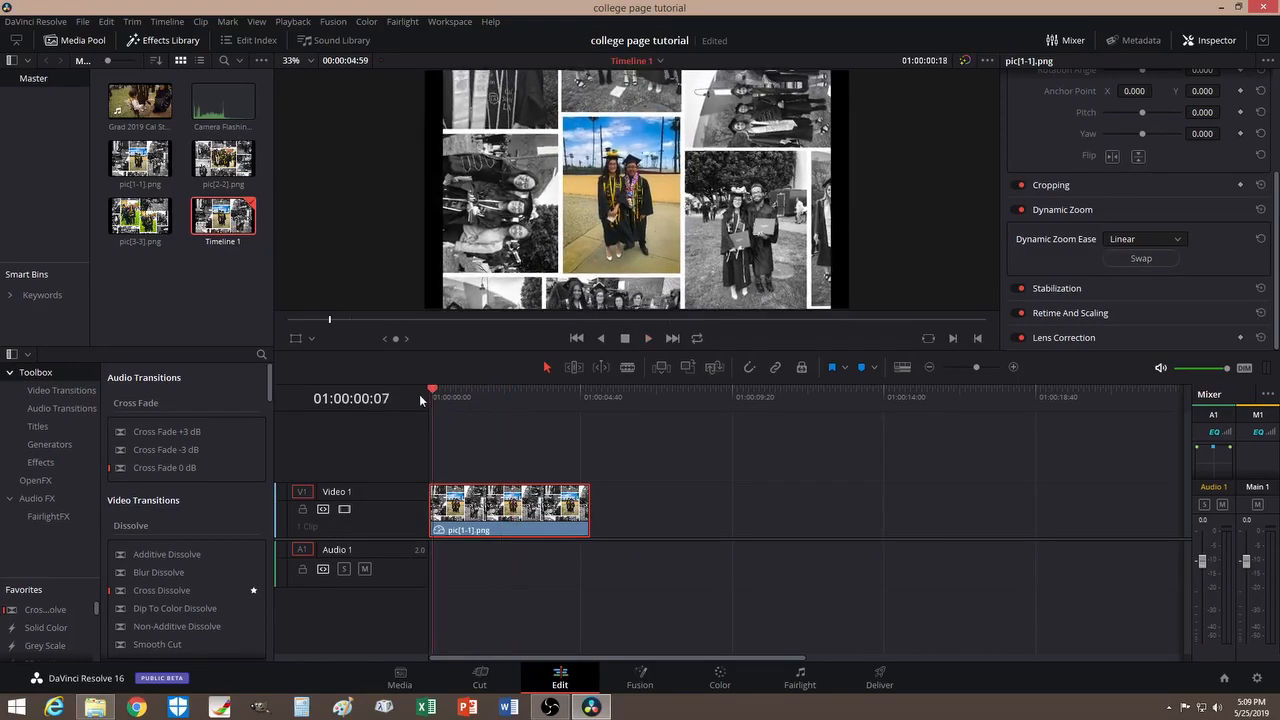
{"action": "left_click", "coordinate": [645, 339]}
{"action": "left_click", "coordinate": [645, 339]}
{"action": "left_click_drag", "start_coordinate": [470, 391], "coordinate": [422, 436]}
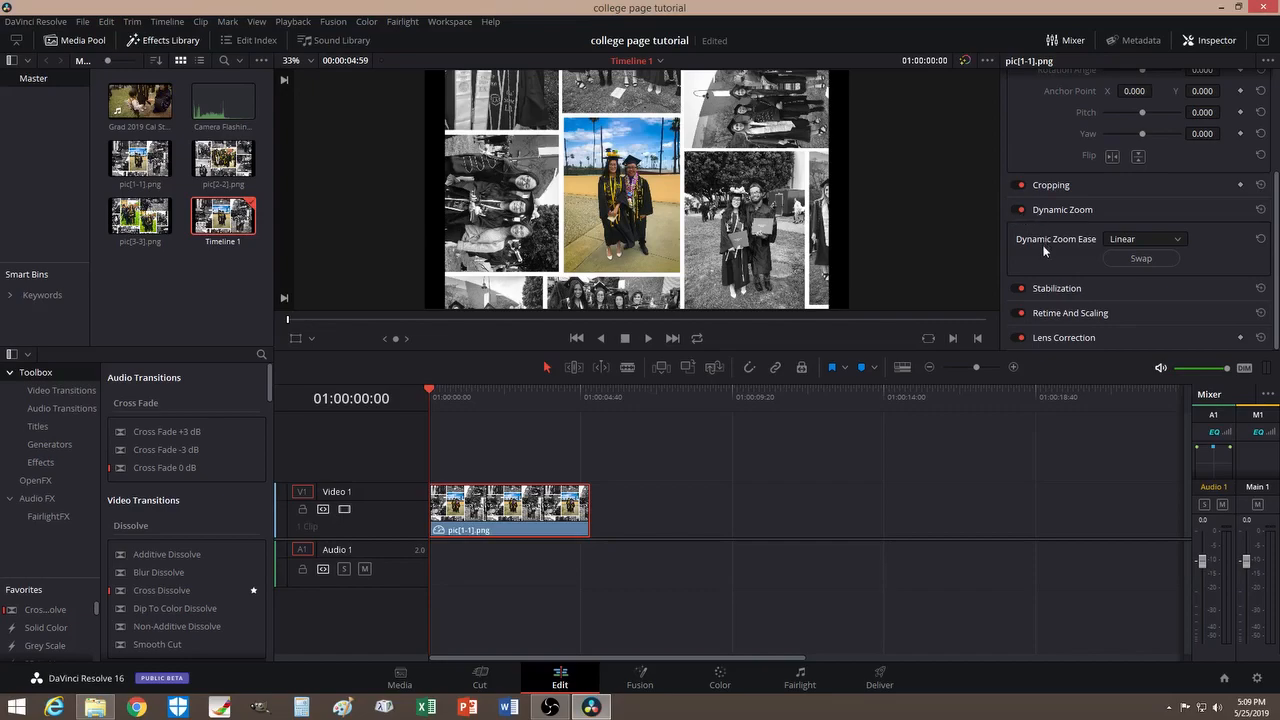
Set the pic[1-1].png clip's zoom to 1.200, preview the clip and return the playhead to the start.
{"action": "scroll", "coordinate": [1039, 262], "scroll_direction": "up", "scroll_amount": 4}
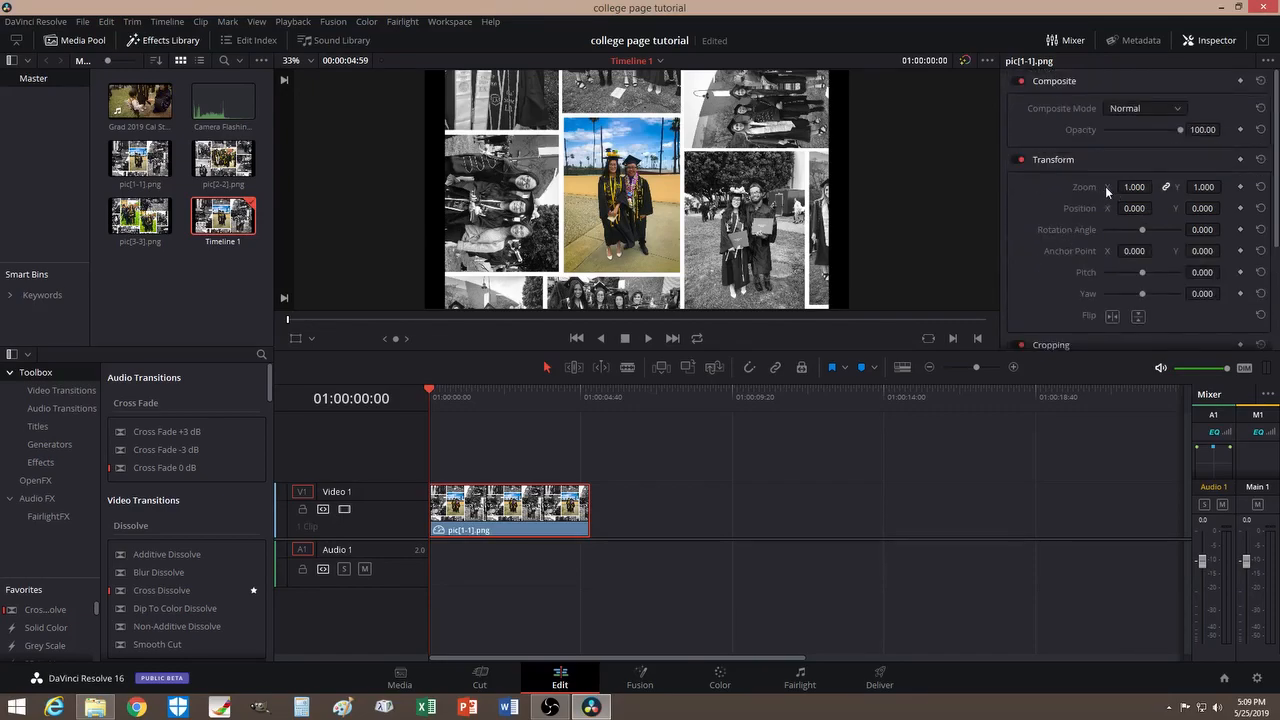
{"action": "left_click_drag", "start_coordinate": [429, 390], "coordinate": [410, 410]}
{"action": "left_click_drag", "start_coordinate": [1100, 187], "coordinate": [1126, 187]}
{"action": "left_click_drag", "start_coordinate": [434, 391], "coordinate": [423, 389]}
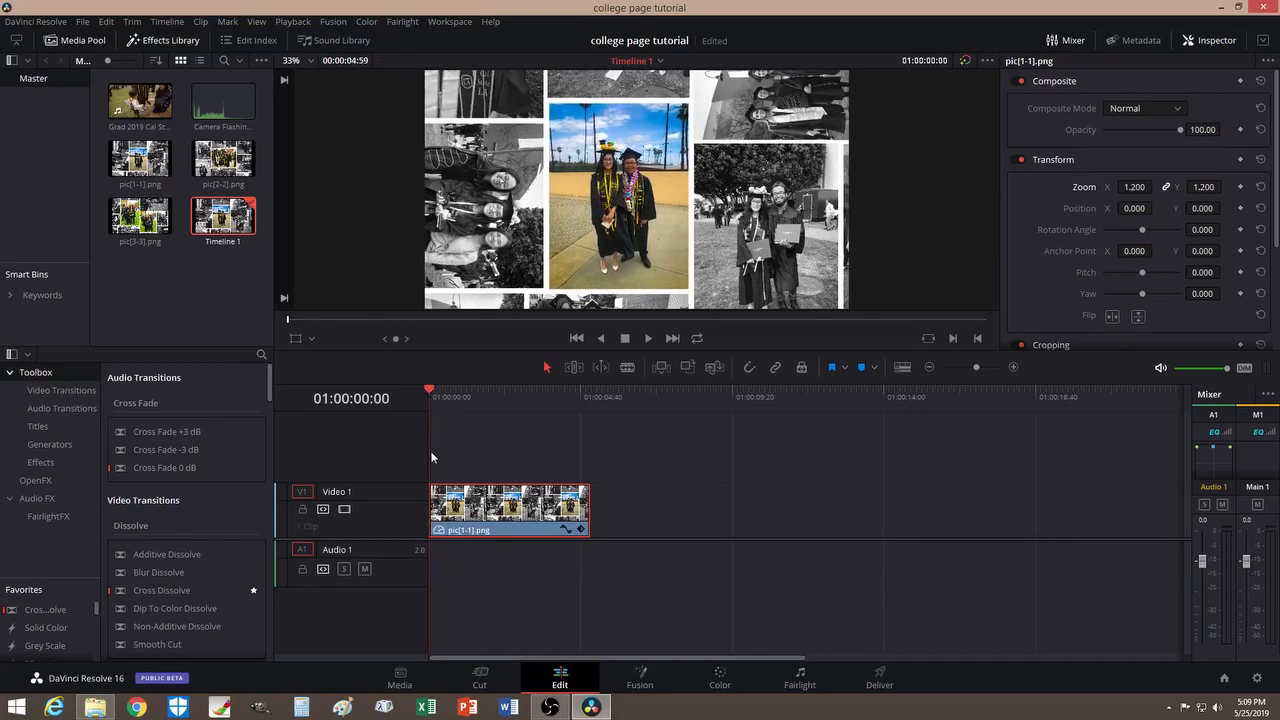
{"action": "left_click", "coordinate": [647, 338]}
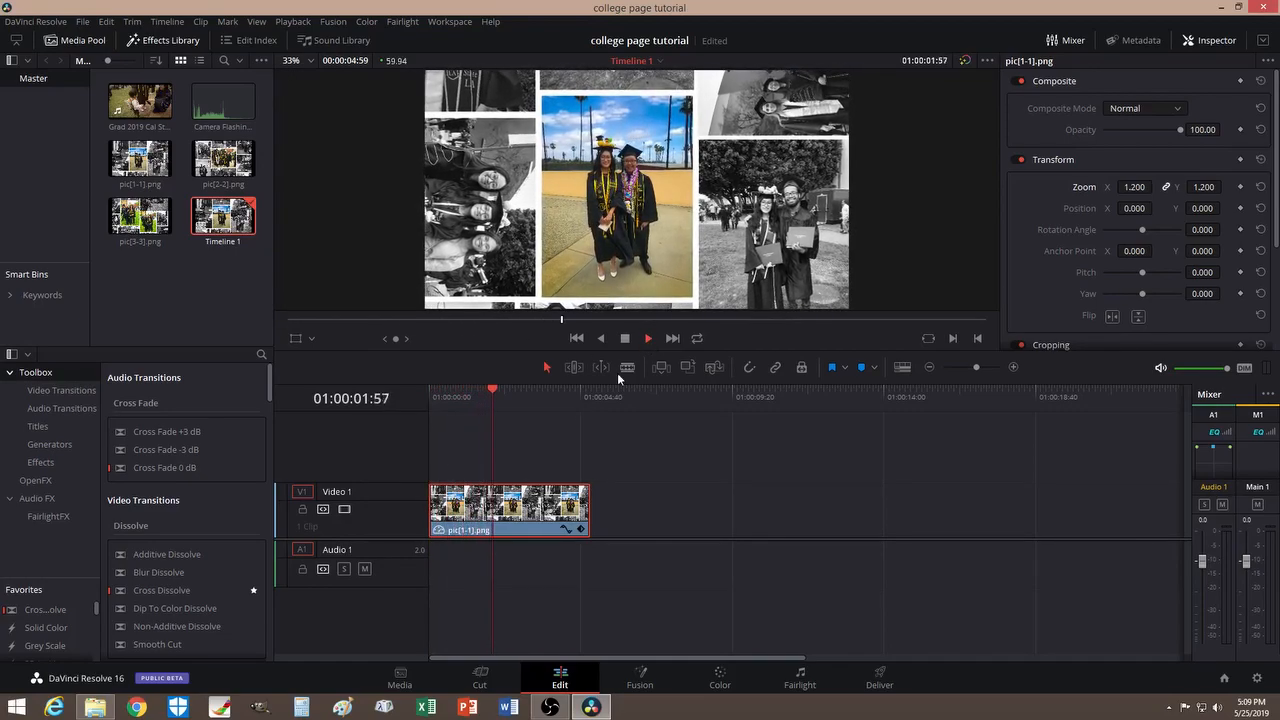
{"action": "left_click", "coordinate": [625, 338]}
{"action": "left_click_drag", "start_coordinate": [566, 393], "coordinate": [428, 393]}
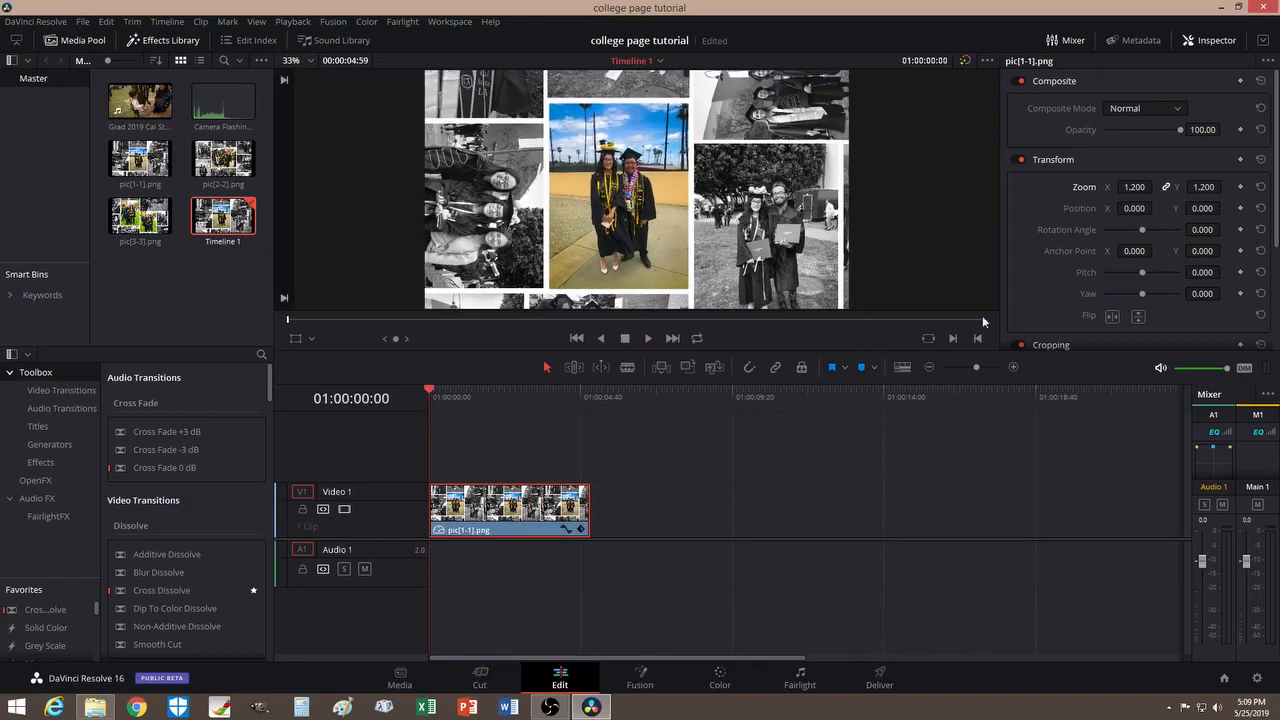
Reset the pic[1-1].png clip's zoom, swap its Dynamic Zoom direction and preview it from the start.
{"action": "left_click", "coordinate": [1260, 187]}
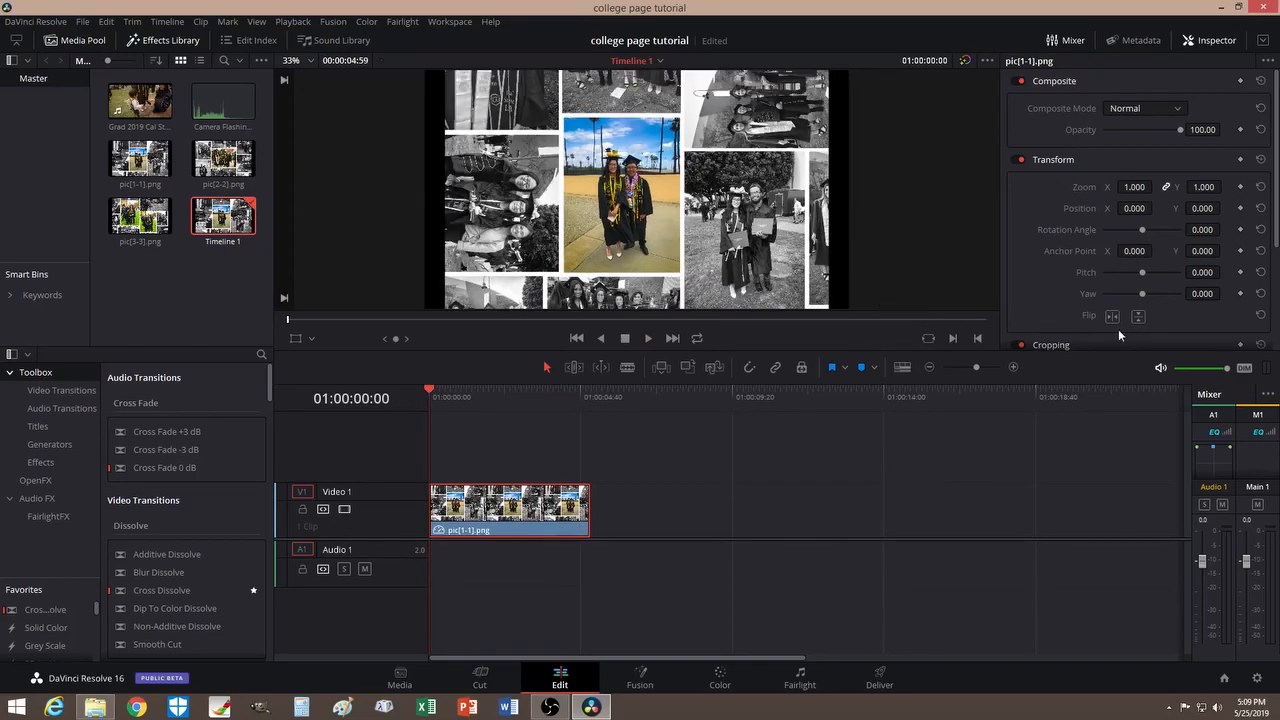
{"action": "scroll", "coordinate": [1050, 277], "scroll_direction": "down", "scroll_amount": 4}
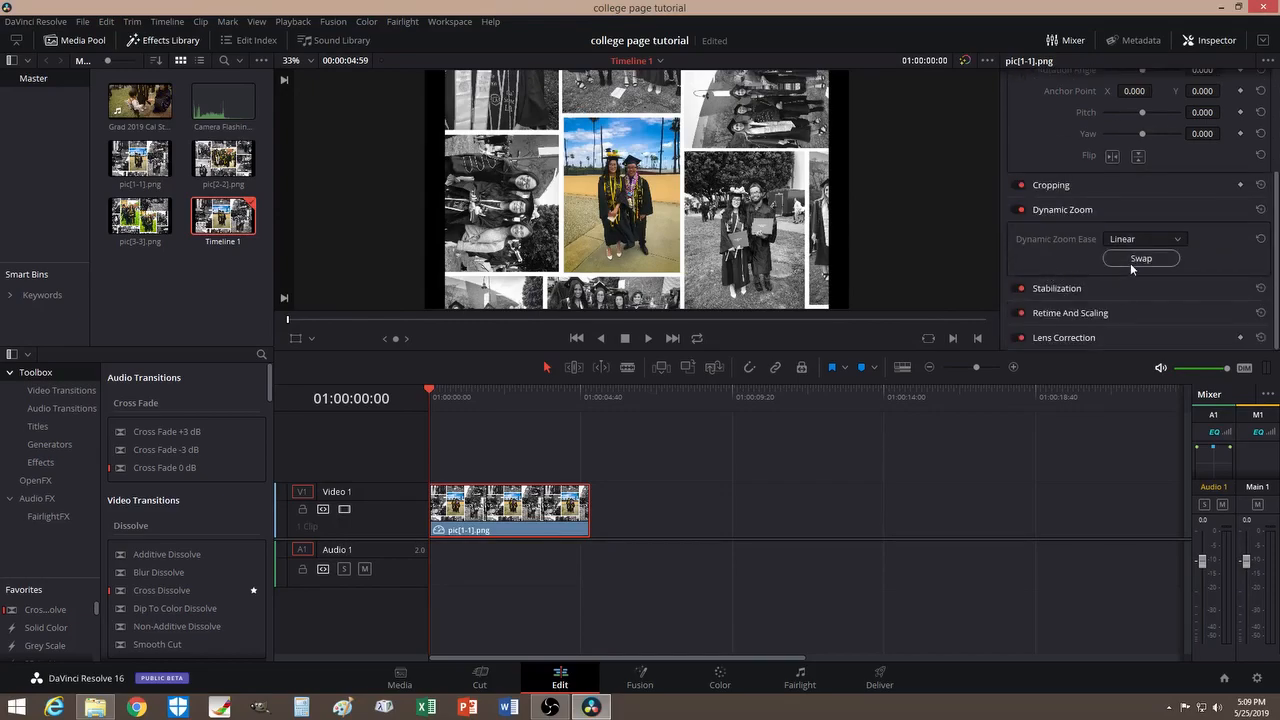
{"action": "left_click", "coordinate": [647, 338]}
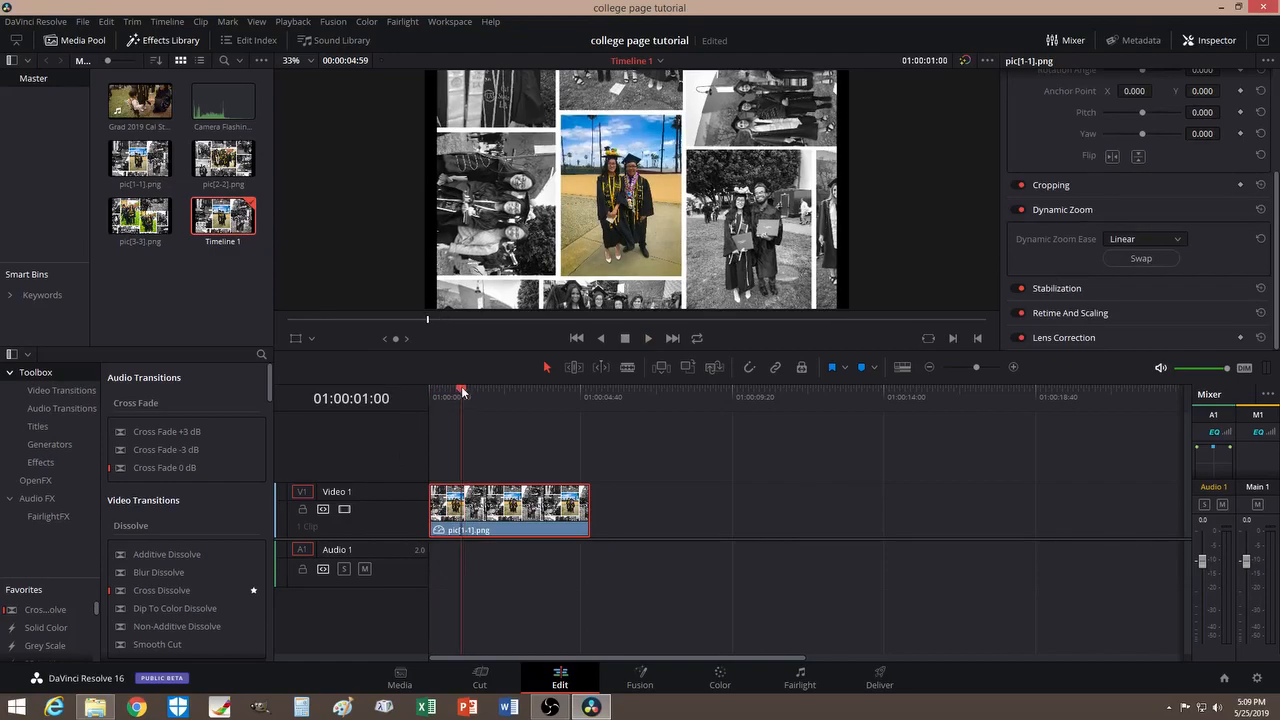
{"action": "key", "text": "Home"}
{"action": "left_click", "coordinate": [1133, 261]}
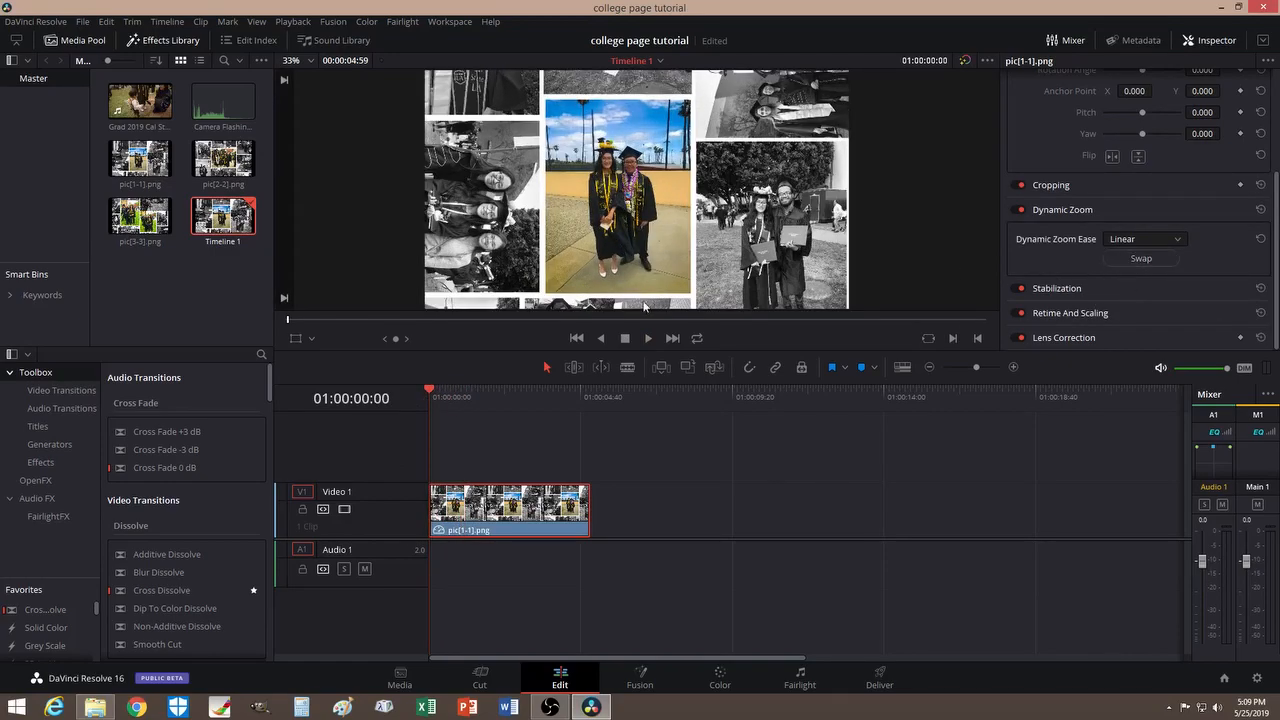
{"action": "left_click", "coordinate": [648, 340]}
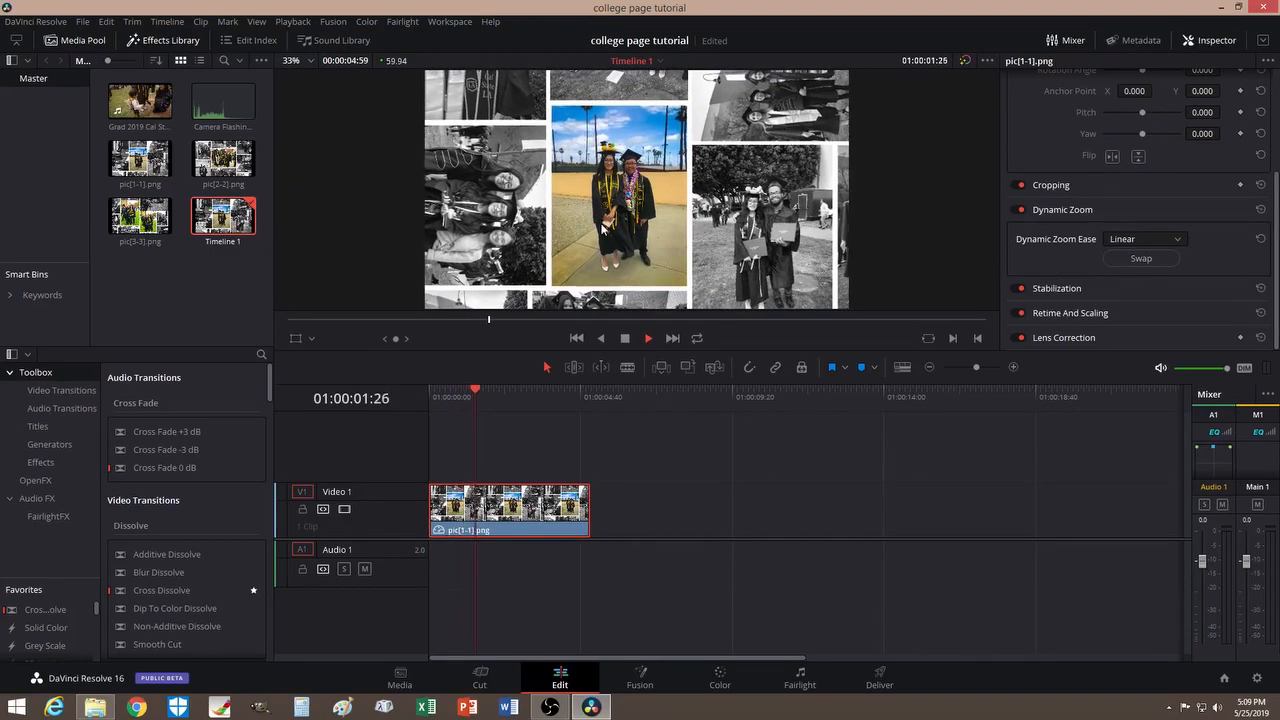
Set the pic[1-1].png clip's zoom to 1.150 at its last frames and play the clip through from the start.
{"action": "left_click_drag", "start_coordinate": [510, 388], "coordinate": [590, 396]}
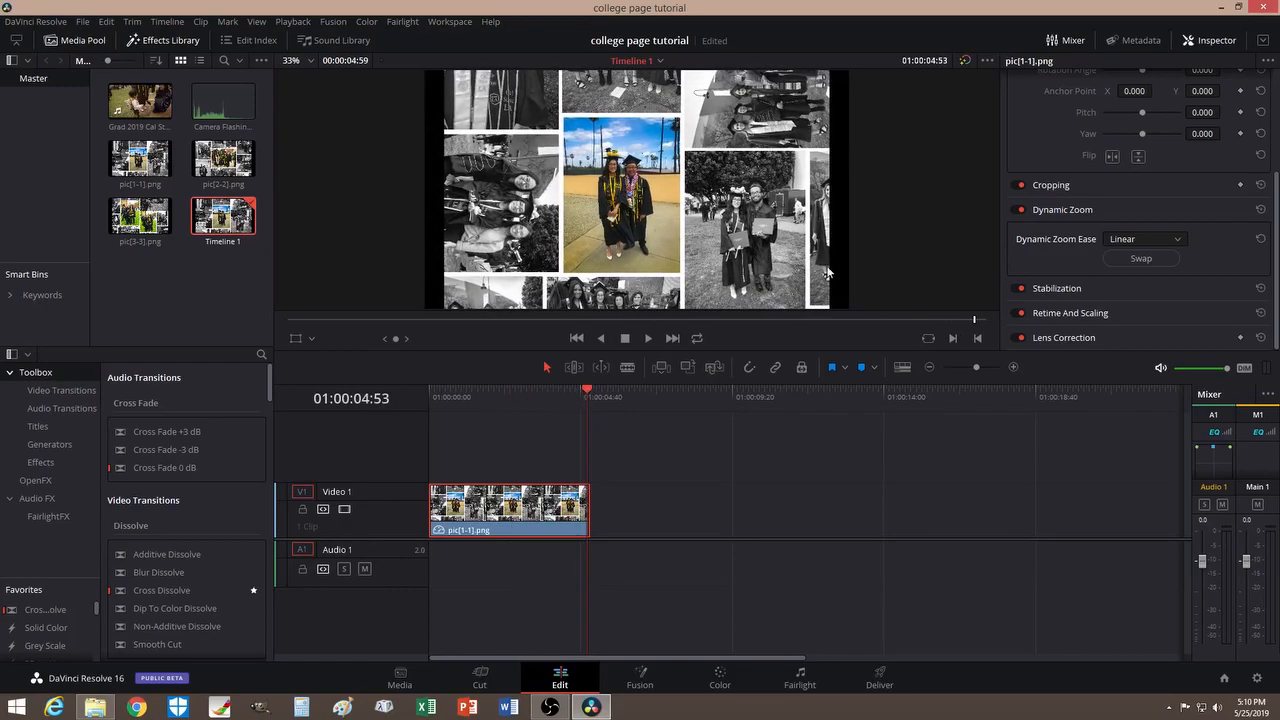
{"action": "scroll", "coordinate": [1030, 269], "scroll_direction": "up", "scroll_amount": 4}
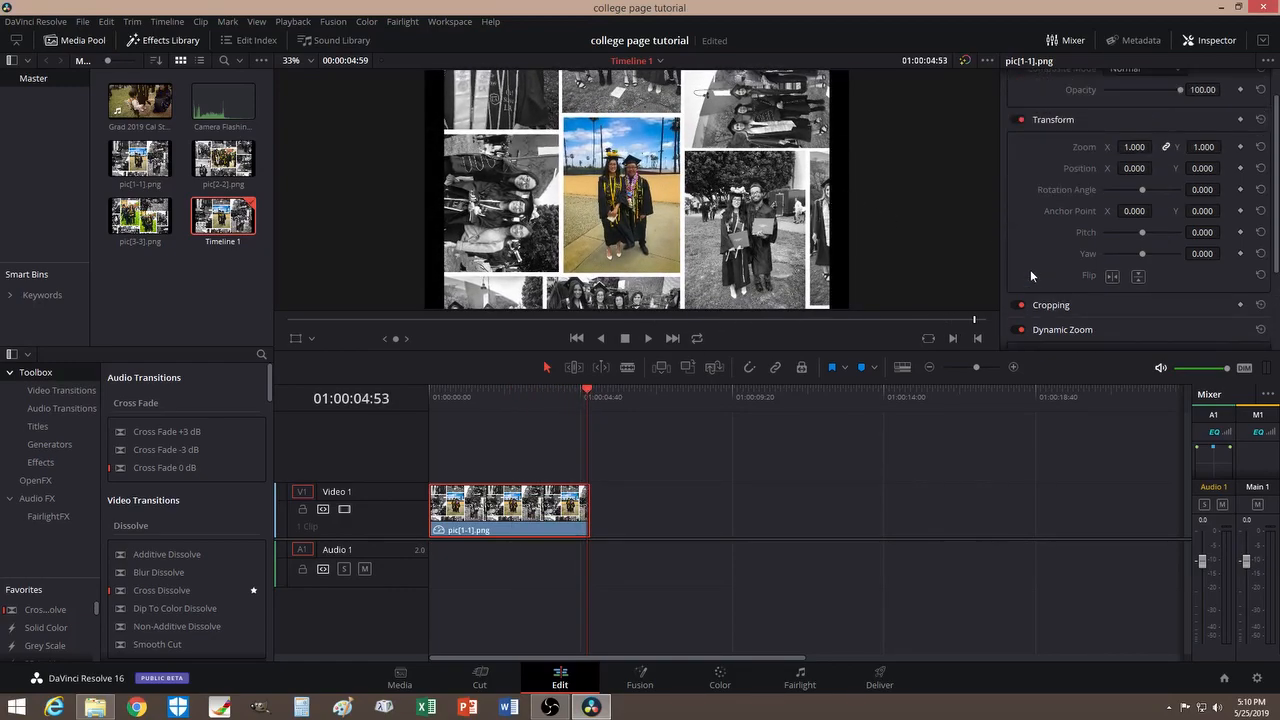
{"action": "left_click_drag", "start_coordinate": [1134, 187], "coordinate": [1156, 187]}
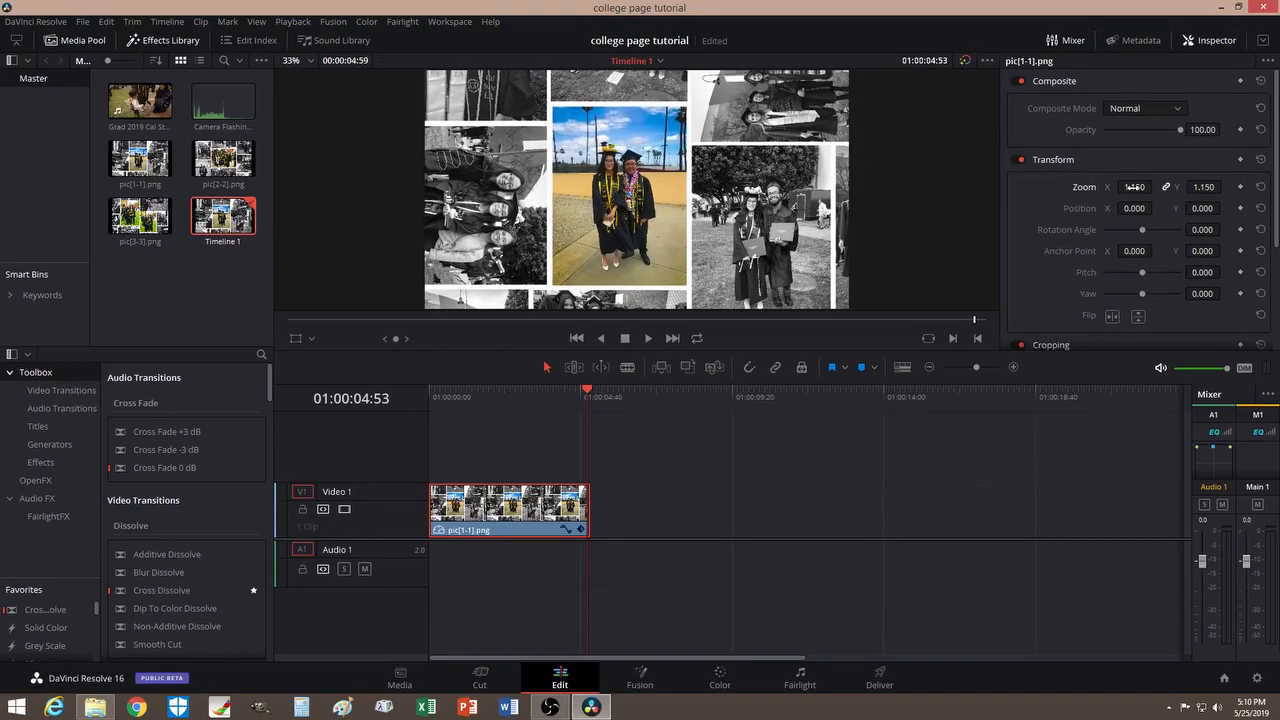
{"action": "left_click_drag", "start_coordinate": [587, 394], "coordinate": [414, 404]}
{"action": "left_click", "coordinate": [649, 338]}
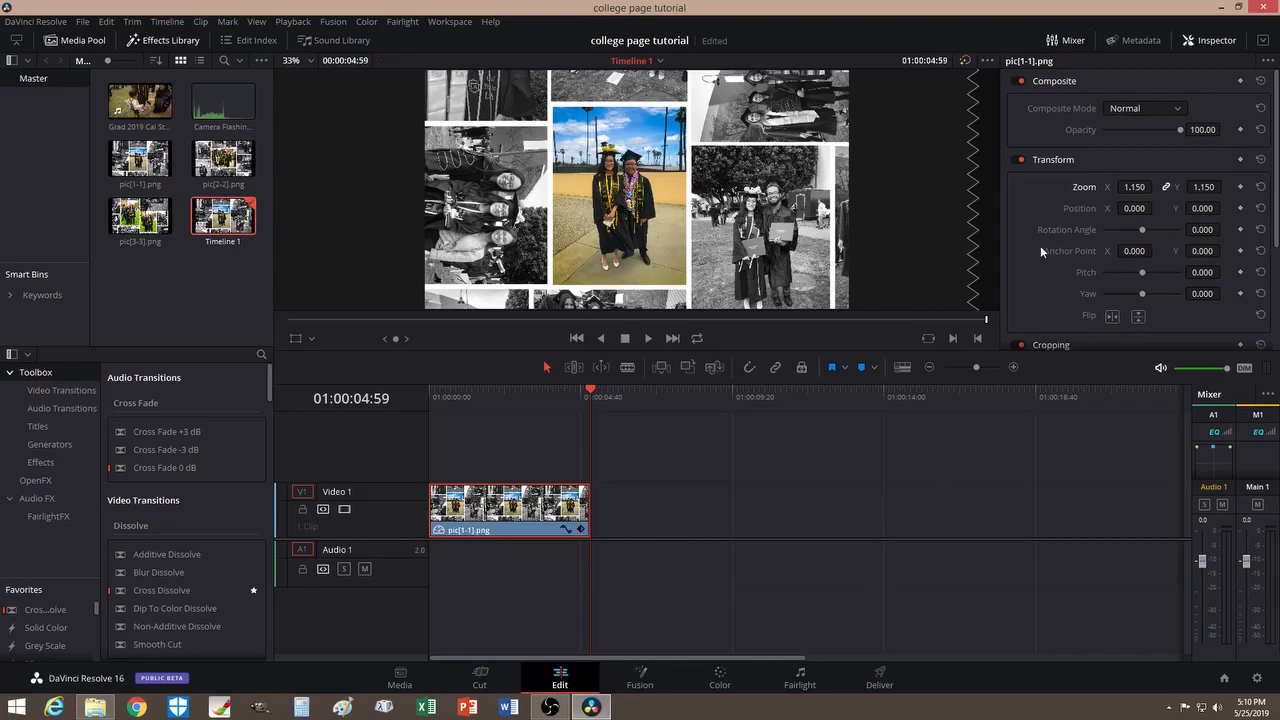
{"action": "scroll", "coordinate": [1029, 246], "scroll_direction": "down", "scroll_amount": 3}
{"action": "scroll", "coordinate": [1025, 245], "scroll_direction": "up", "scroll_amount": 2}
{"action": "scroll", "coordinate": [1025, 252], "scroll_direction": "up", "scroll_amount": 1}
Keyframe the pic[1-1].png clip's rotation angle from 11.300 at its start to -4.500 at its end.
{"action": "left_click_drag", "start_coordinate": [591, 397], "coordinate": [418, 421]}
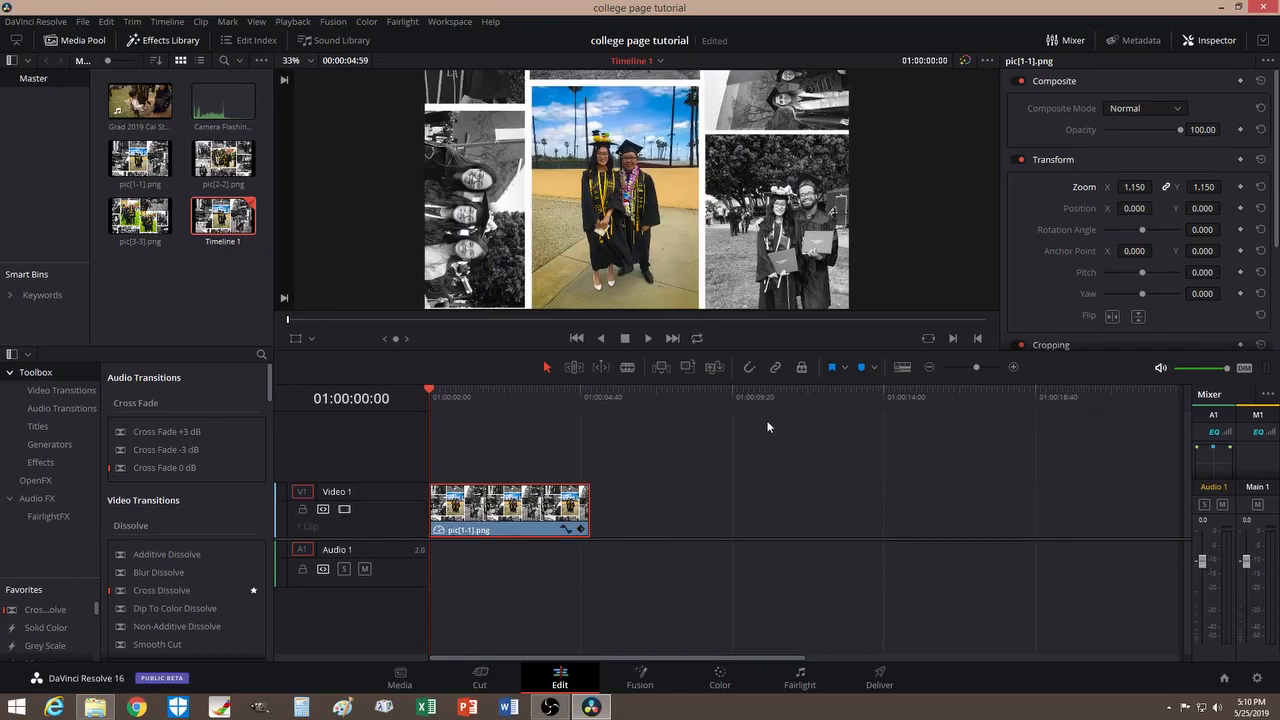
{"action": "scroll", "coordinate": [1046, 227], "scroll_direction": "down", "scroll_amount": 1}
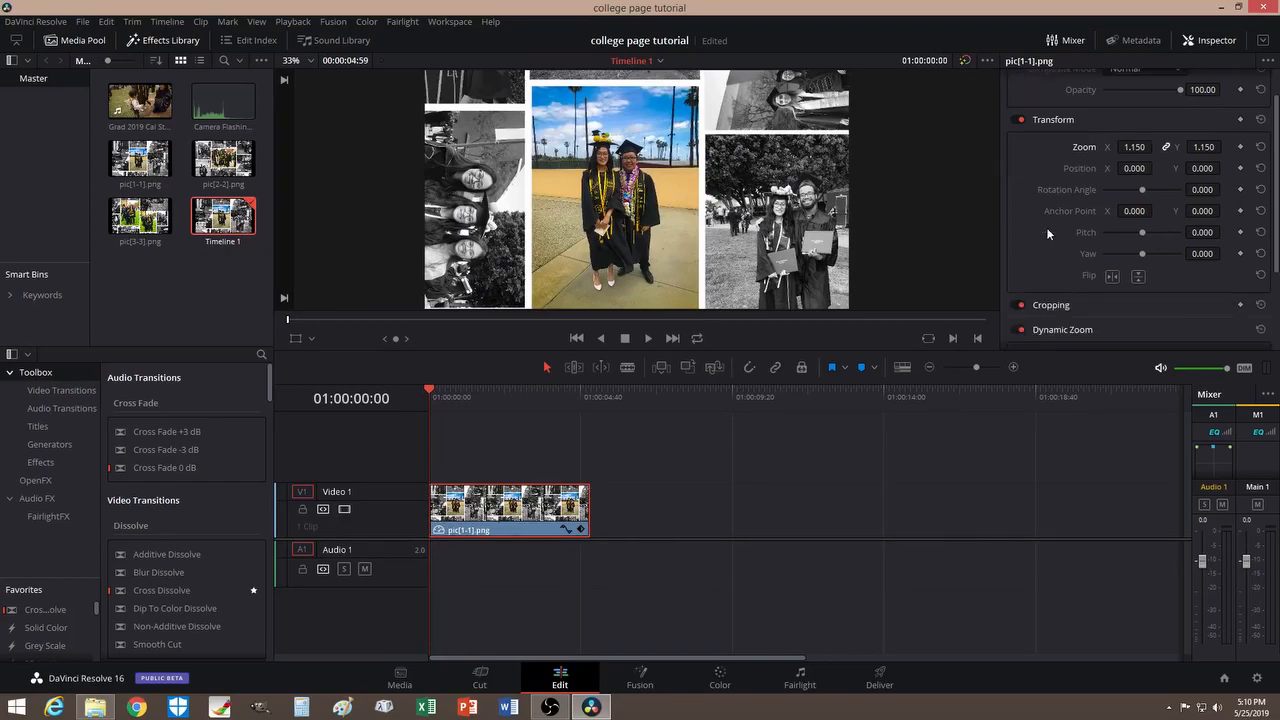
{"action": "scroll", "coordinate": [1045, 225], "scroll_direction": "up", "scroll_amount": 1}
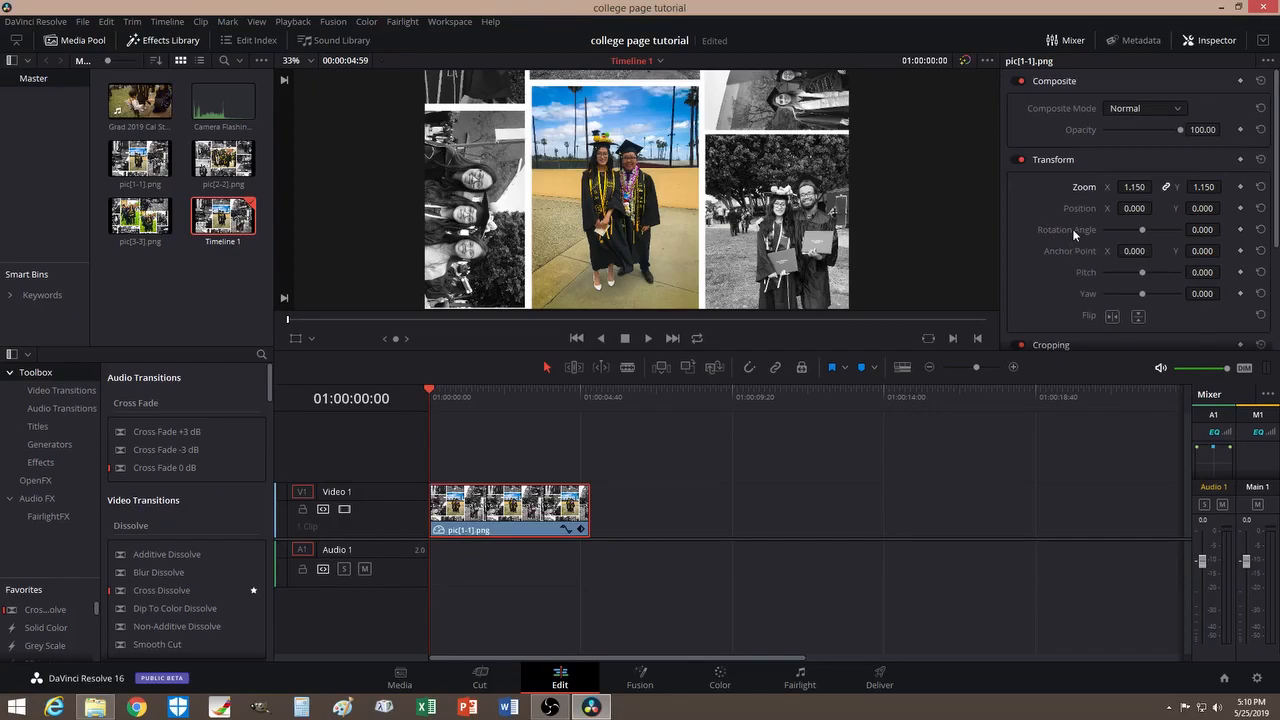
{"action": "left_click_drag", "start_coordinate": [1202, 230], "coordinate": [1225, 229]}
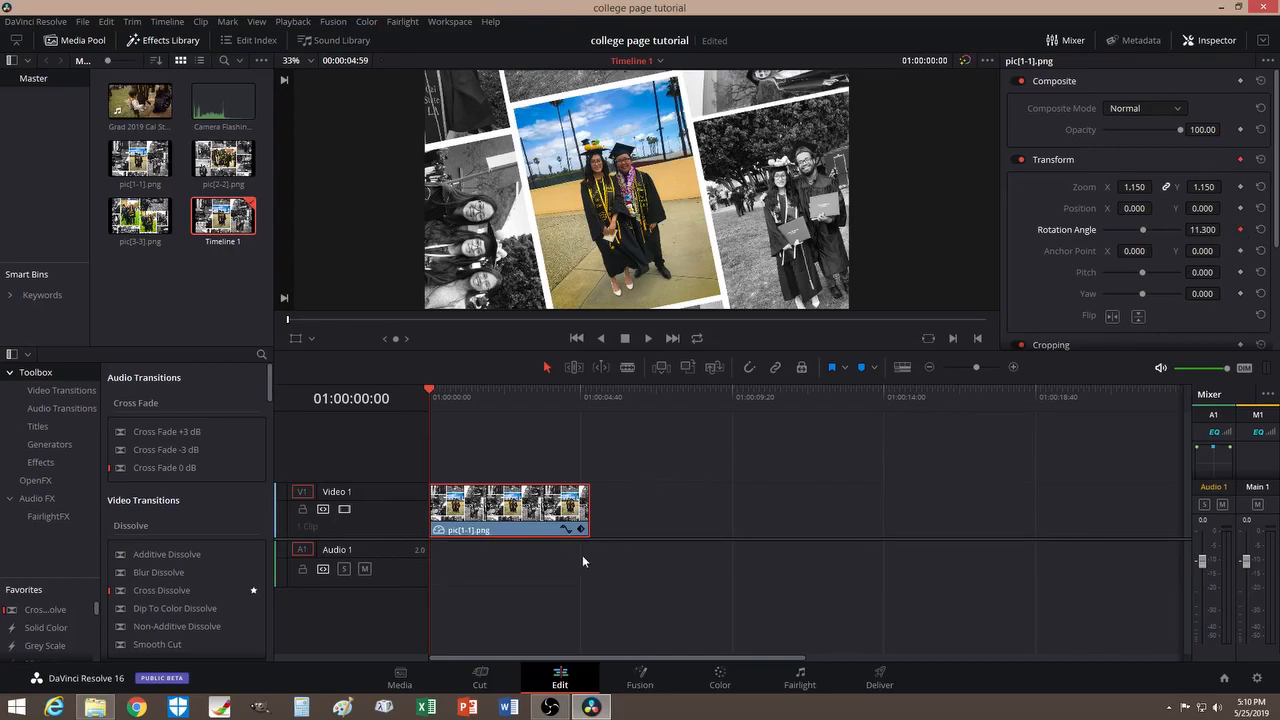
{"action": "left_click_drag", "start_coordinate": [435, 395], "coordinate": [589, 416]}
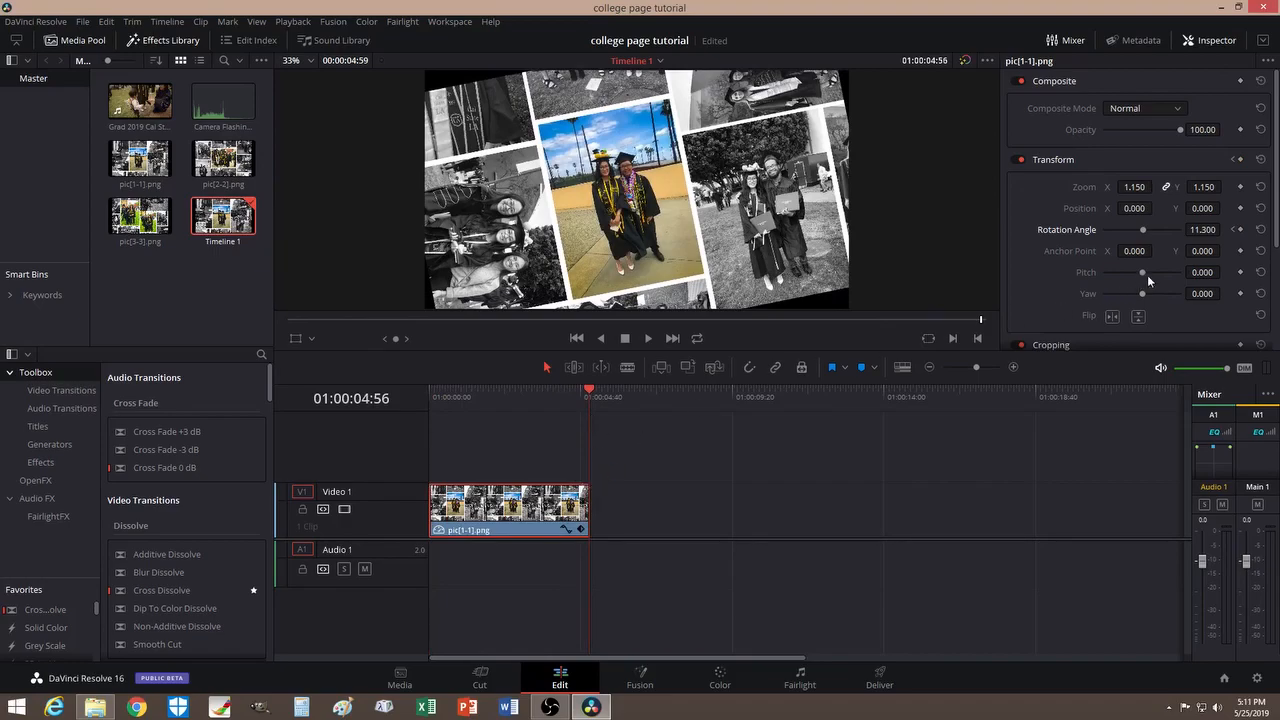
{"action": "left_click_drag", "start_coordinate": [1233, 229], "coordinate": [1222, 230]}
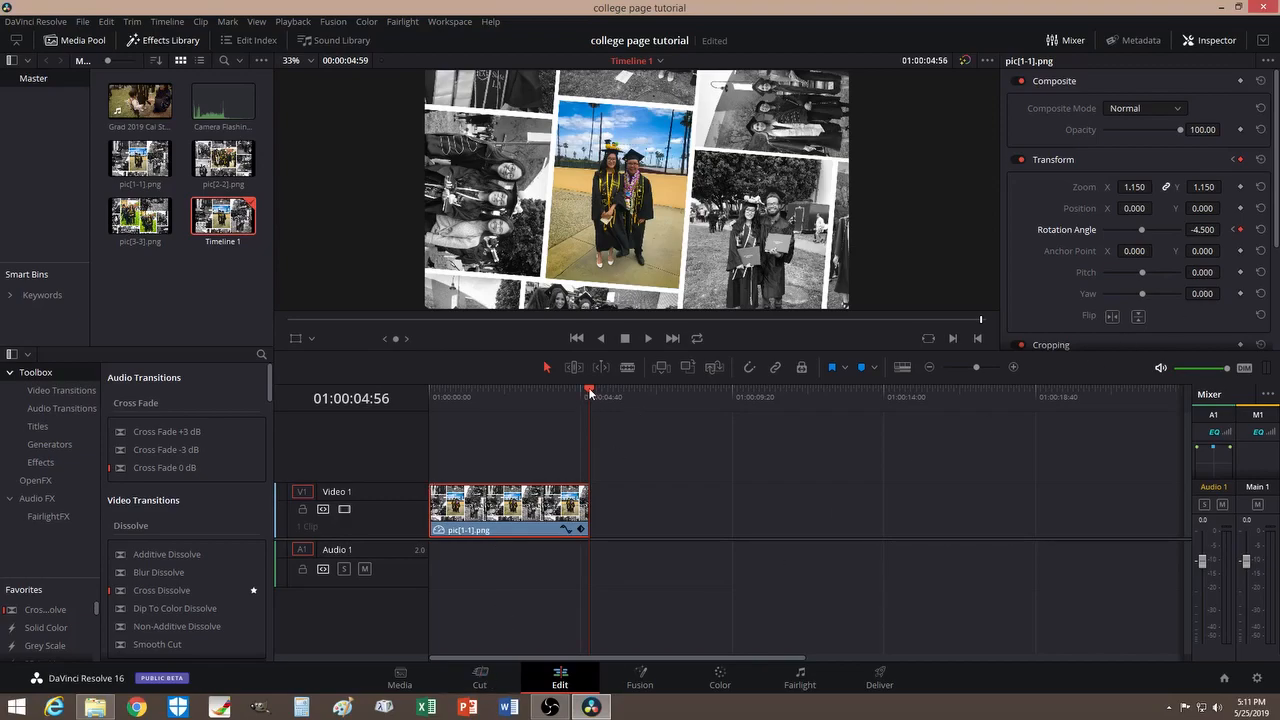
Play back the pic[1-1].png clip from the start to check the combined rotation and zoom movement.
{"action": "left_click_drag", "start_coordinate": [590, 394], "coordinate": [418, 404]}
{"action": "left_click", "coordinate": [648, 338]}
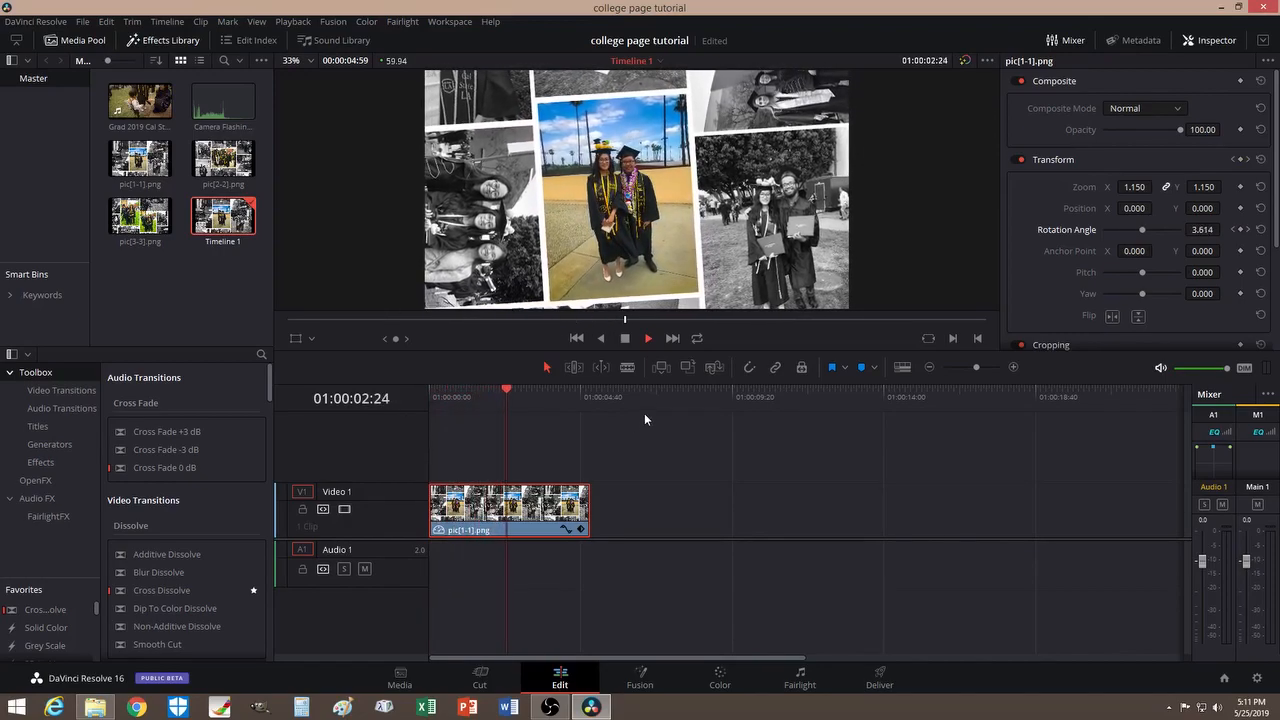
{"action": "left_click", "coordinate": [625, 339]}
Place pic[2-2].png on a new Video 2 track at 01:00:04:12, overlapping the end of the pic[1-1].png clip.
{"action": "left_click_drag", "start_coordinate": [576, 396], "coordinate": [565, 390]}
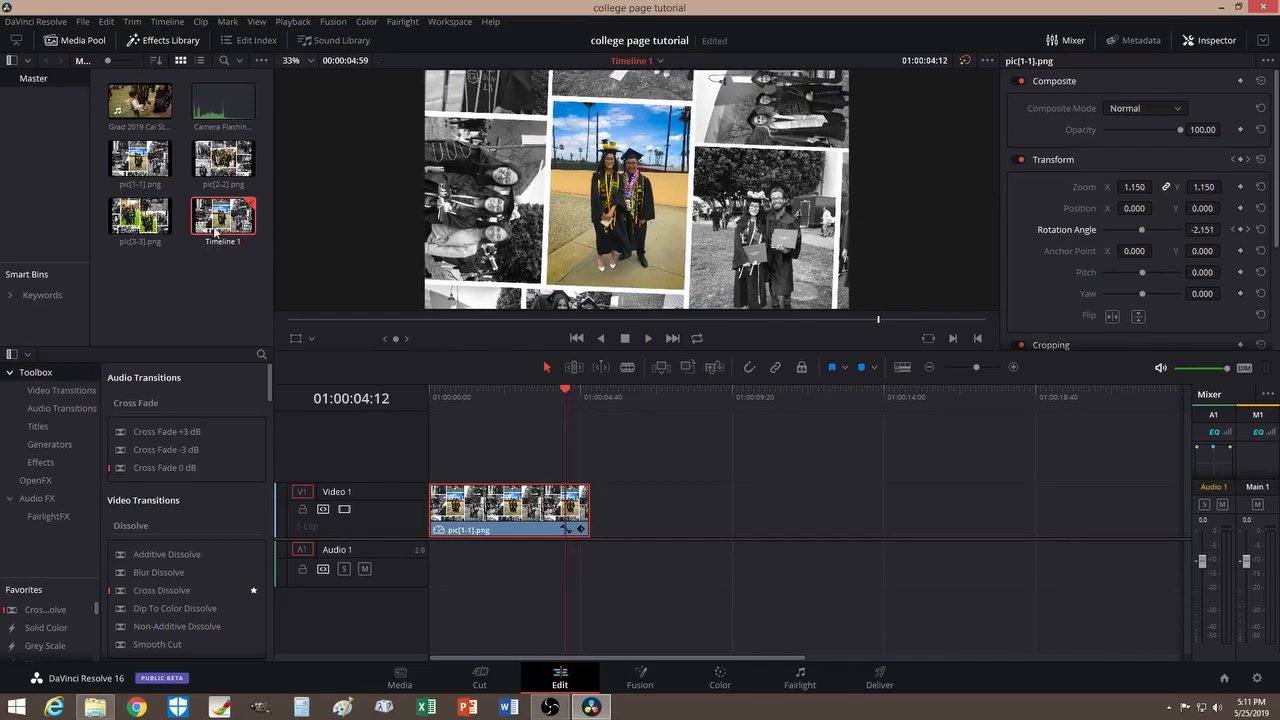
{"action": "left_click_drag", "start_coordinate": [223, 160], "coordinate": [637, 460]}
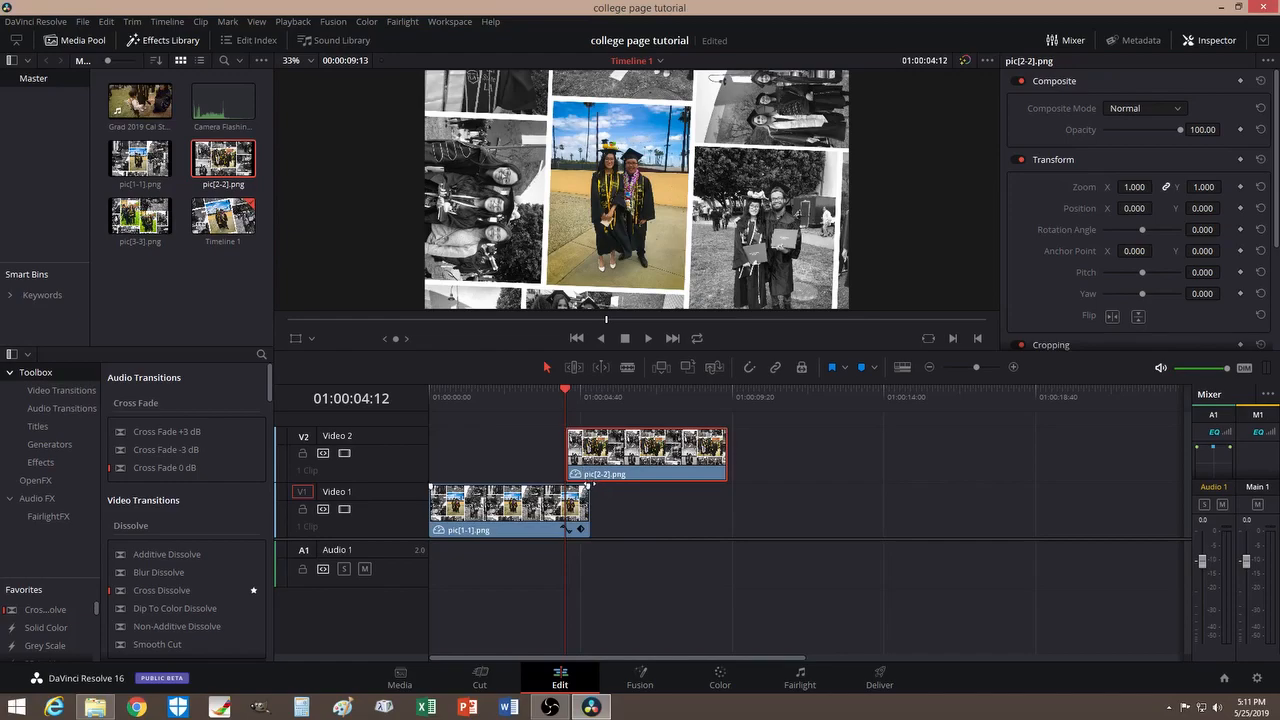
{"action": "mouse_move", "coordinate": [569, 392]}
{"action": "left_mouse_down"}
{"action": "mouse_move", "coordinate": [521, 409]}
{"action": "mouse_move", "coordinate": [531, 389]}
{"action": "mouse_move", "coordinate": [593, 394]}
{"action": "mouse_move", "coordinate": [552, 395]}
{"action": "mouse_move", "coordinate": [564, 394]}
{"action": "left_mouse_up"}
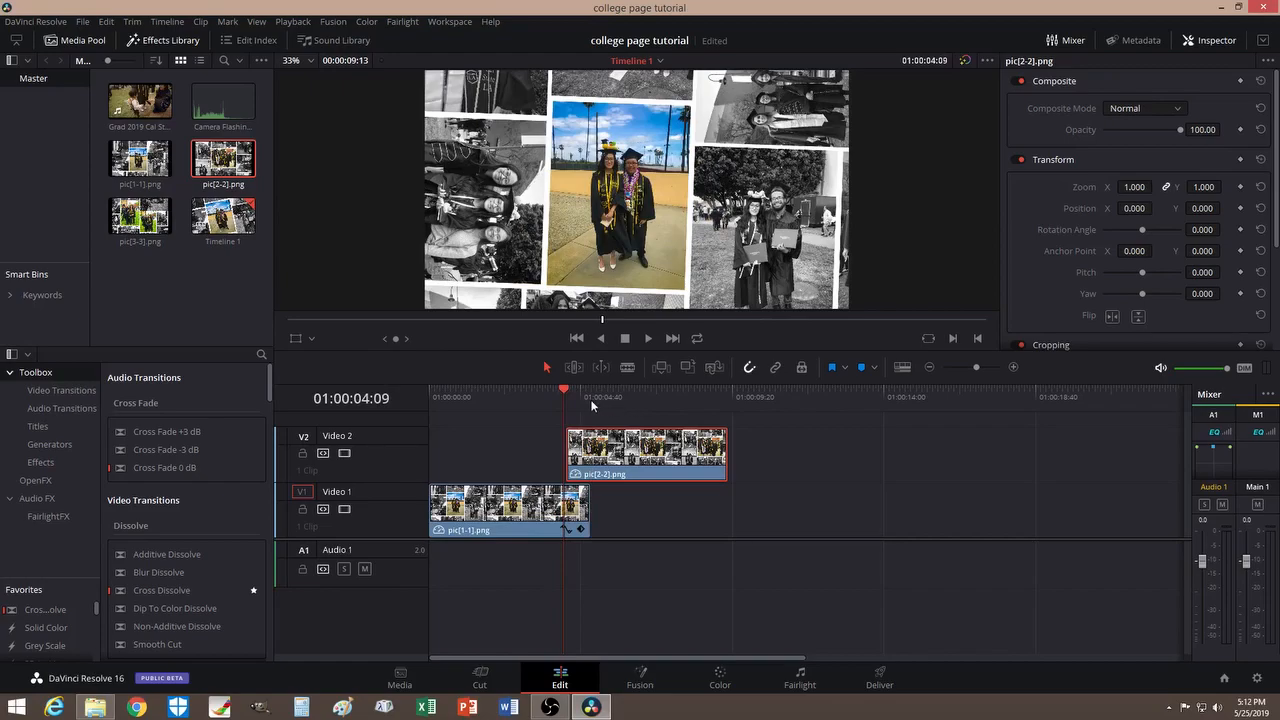
Fade in the pic[2-2].png clip up to the end of the pic[1-1].png clip and preview the blend.
{"action": "left_click_drag", "start_coordinate": [562, 393], "coordinate": [591, 390]}
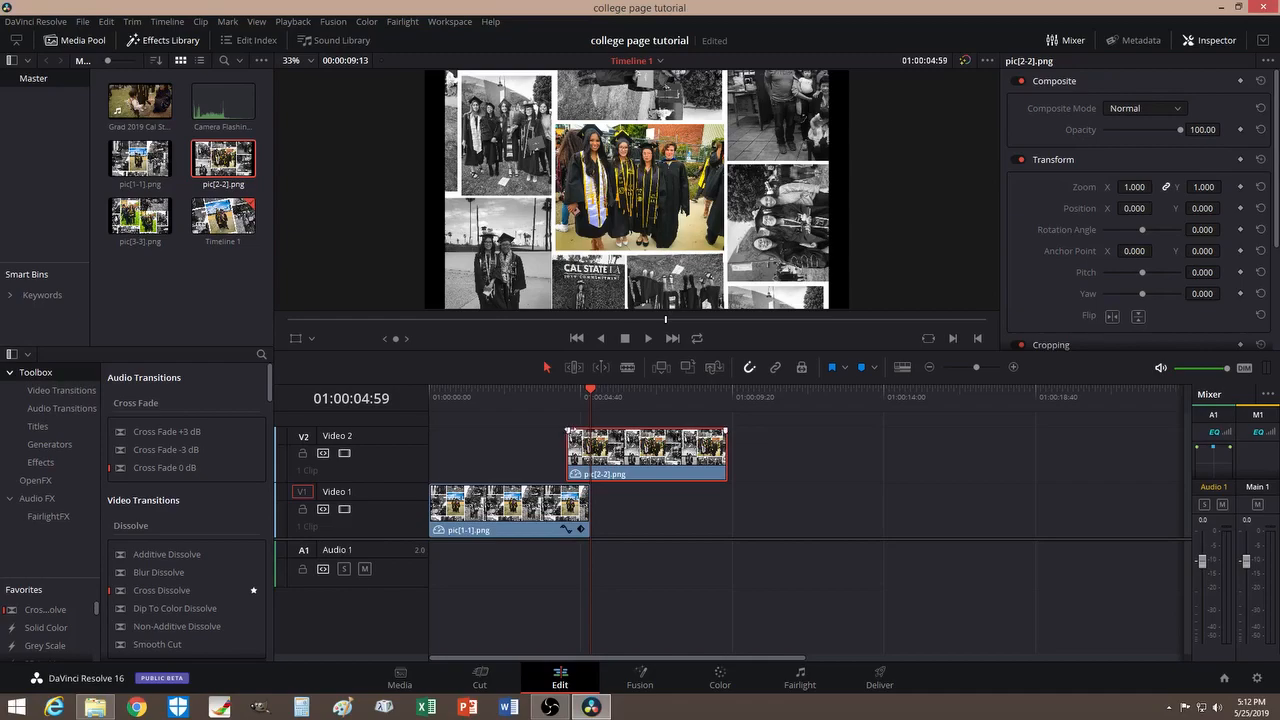
{"action": "left_click_drag", "start_coordinate": [568, 440], "coordinate": [589, 432]}
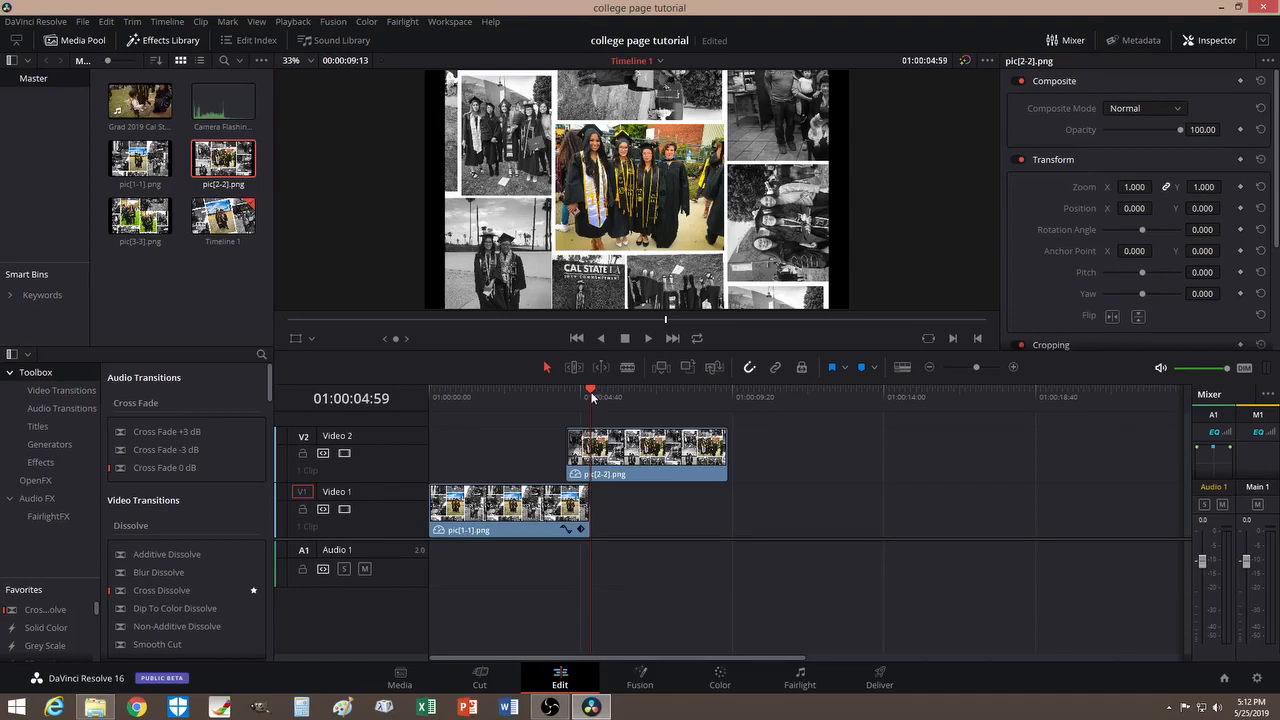
{"action": "left_click_drag", "start_coordinate": [591, 397], "coordinate": [566, 397]}
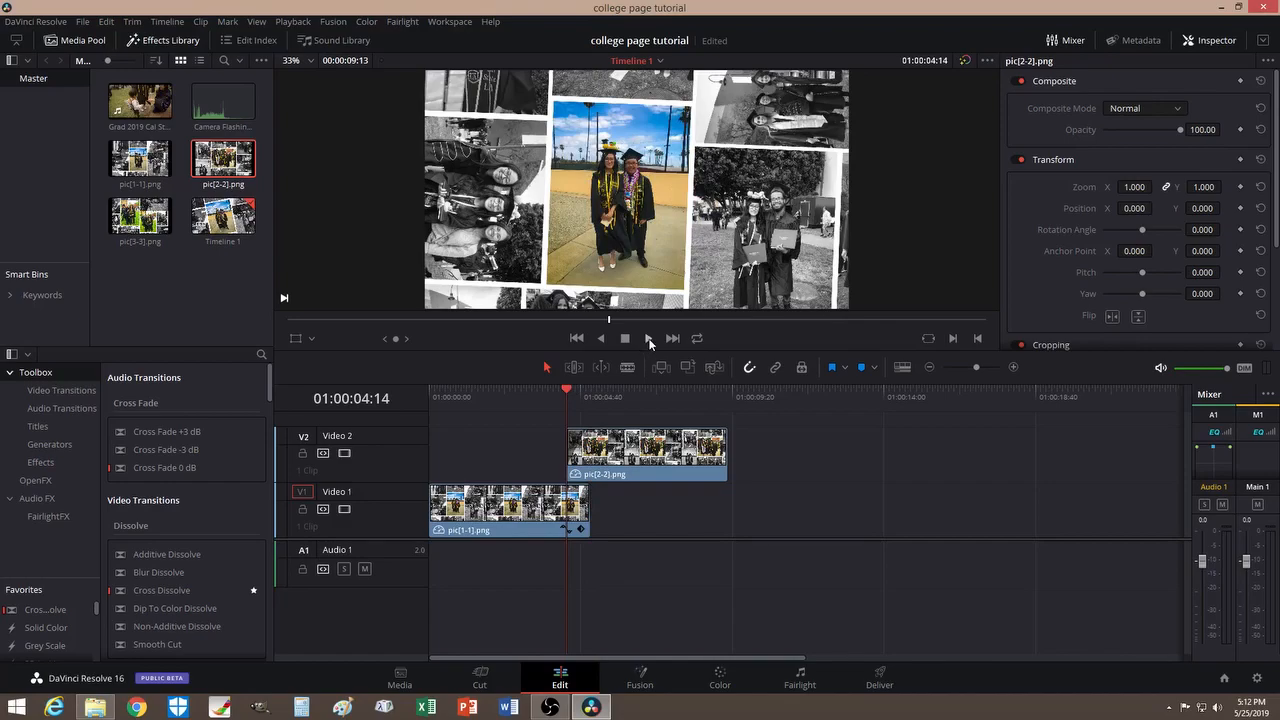
{"action": "left_click", "coordinate": [647, 337]}
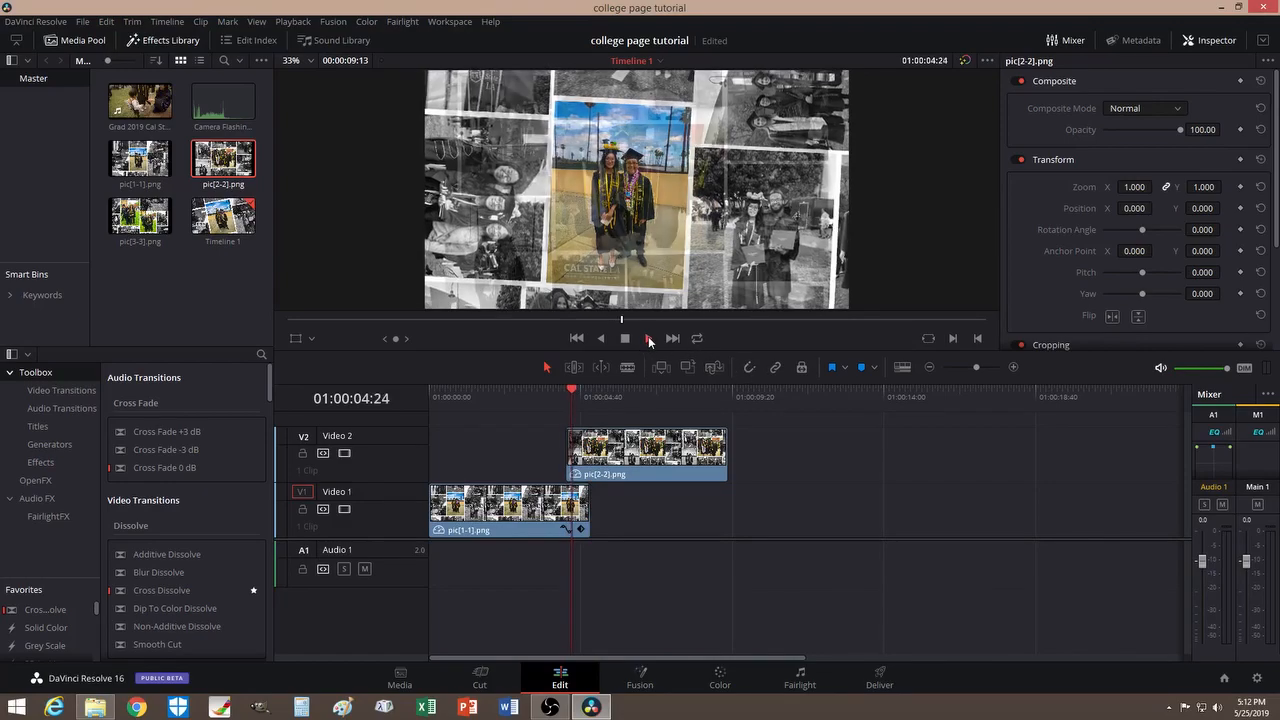
{"action": "left_click", "coordinate": [626, 339]}
Enable Dynamic Zoom for the pic[2-2].png clip and scrub through the clip to check the movement.
{"action": "left_click_drag", "start_coordinate": [615, 392], "coordinate": [640, 406]}
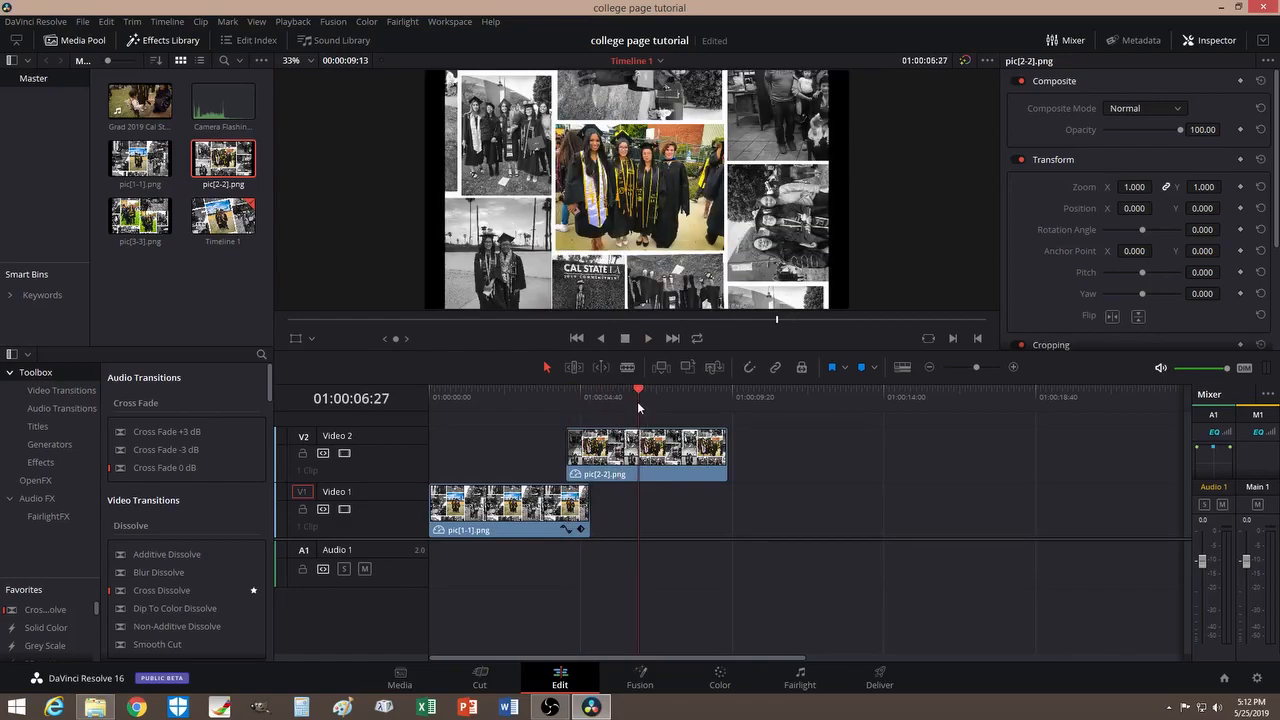
{"action": "left_click", "coordinate": [673, 452]}
{"action": "scroll", "coordinate": [1014, 248], "scroll_direction": "down", "scroll_amount": 4}
{"action": "scroll", "coordinate": [1015, 252], "scroll_direction": "up", "scroll_amount": 1}
{"action": "left_click", "coordinate": [1017, 250]}
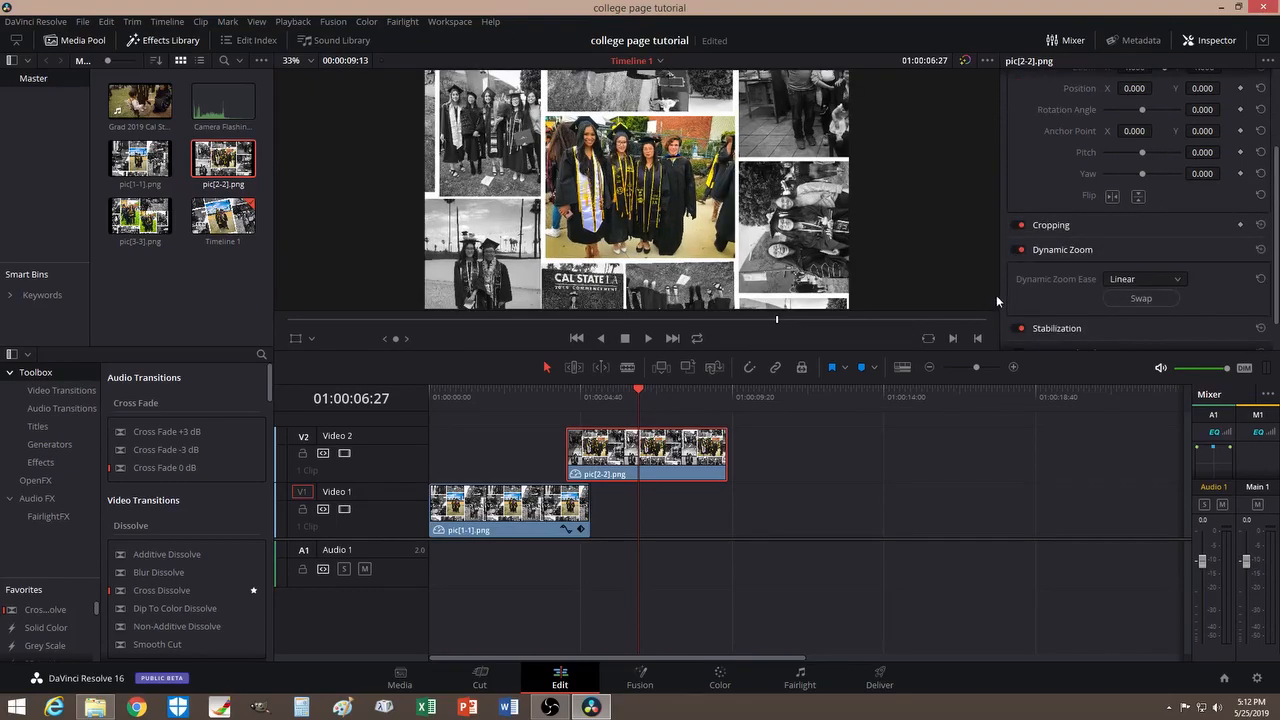
{"action": "mouse_move", "coordinate": [637, 393]}
{"action": "left_mouse_down"}
{"action": "mouse_move", "coordinate": [564, 399]}
{"action": "mouse_move", "coordinate": [669, 403]}
{"action": "mouse_move", "coordinate": [588, 402]}
{"action": "mouse_move", "coordinate": [647, 405]}
{"action": "left_mouse_up"}
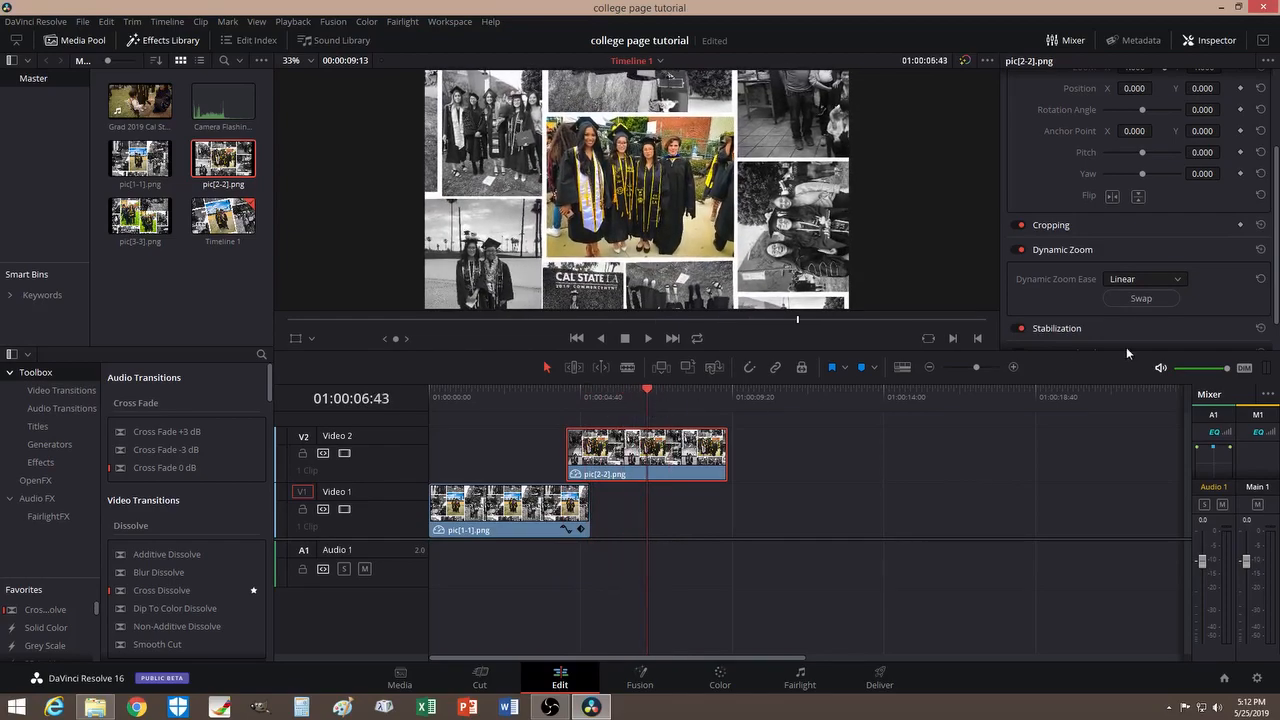
{"action": "left_click_drag", "start_coordinate": [653, 392], "coordinate": [613, 402]}
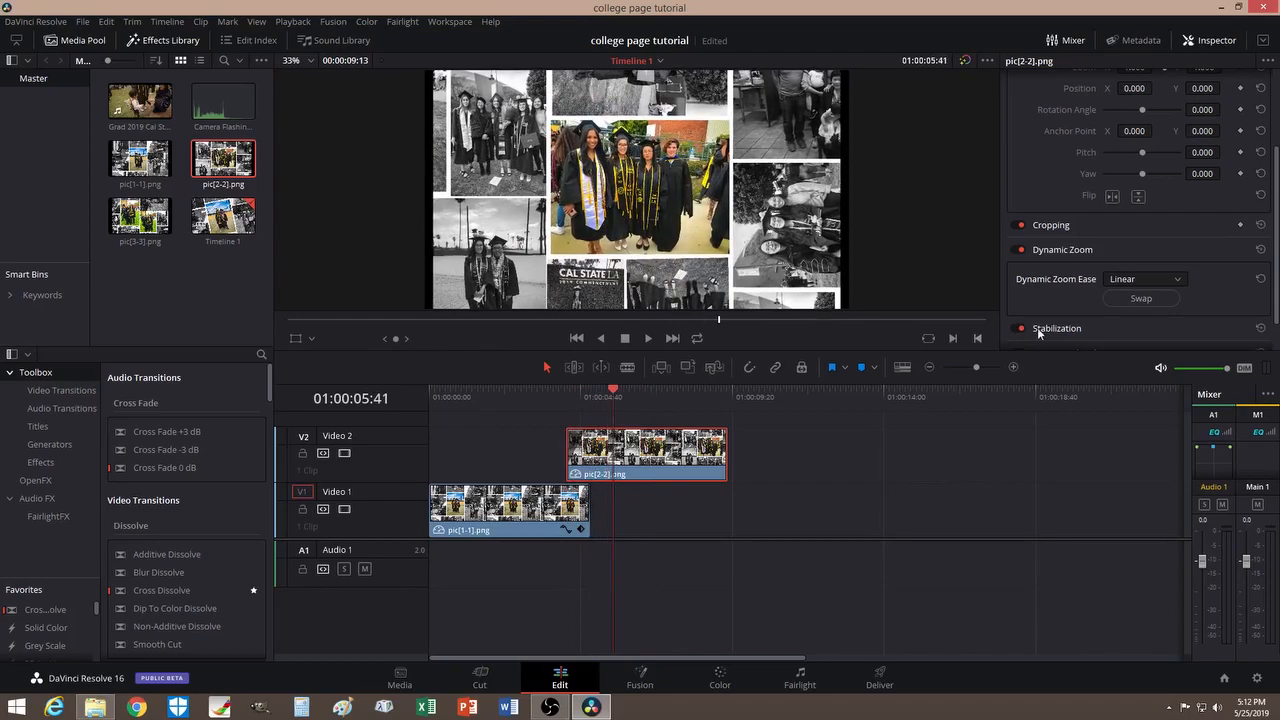
Swap the Dynamic Zoom direction of the pic[2-2].png clip back and forth, scrubbing to compare, and leave it zooming out.
{"action": "left_click", "coordinate": [1139, 300]}
{"action": "left_click_drag", "start_coordinate": [613, 397], "coordinate": [636, 418]}
{"action": "left_click", "coordinate": [1140, 298]}
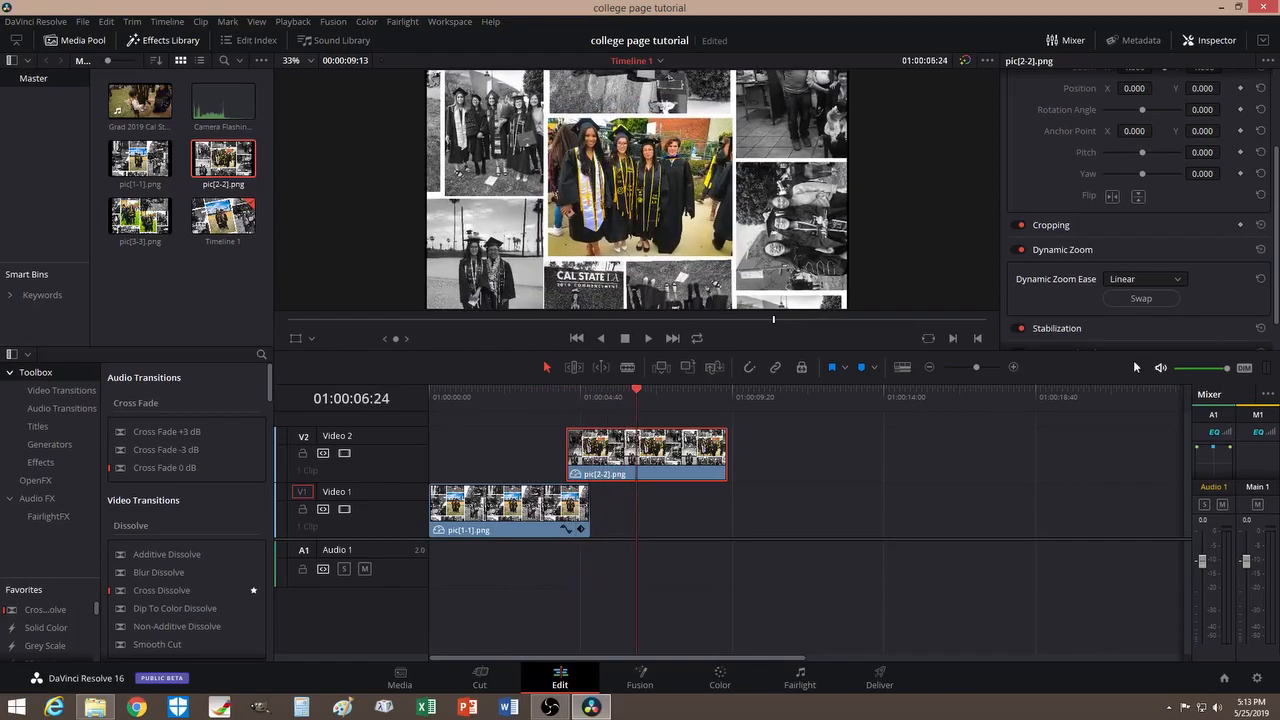
{"action": "left_click", "coordinate": [1142, 298]}
Set the zoom of the pic[2-2].png clip to 1.160, judging the framing near the clip's end at 01:00:08:54.
{"action": "left_click_drag", "start_coordinate": [636, 387], "coordinate": [718, 403]}
{"action": "scroll", "coordinate": [1087, 277], "scroll_direction": "up", "scroll_amount": 4}
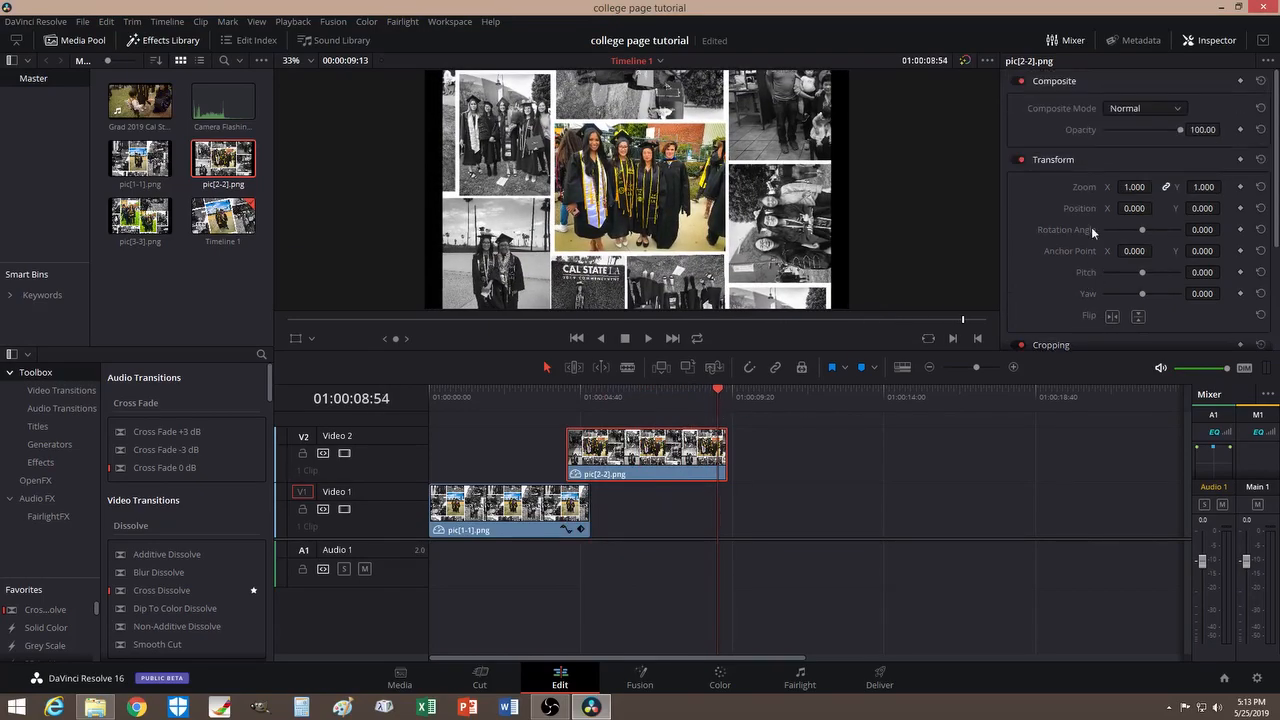
{"action": "left_click_drag", "start_coordinate": [1141, 187], "coordinate": [1157, 187]}
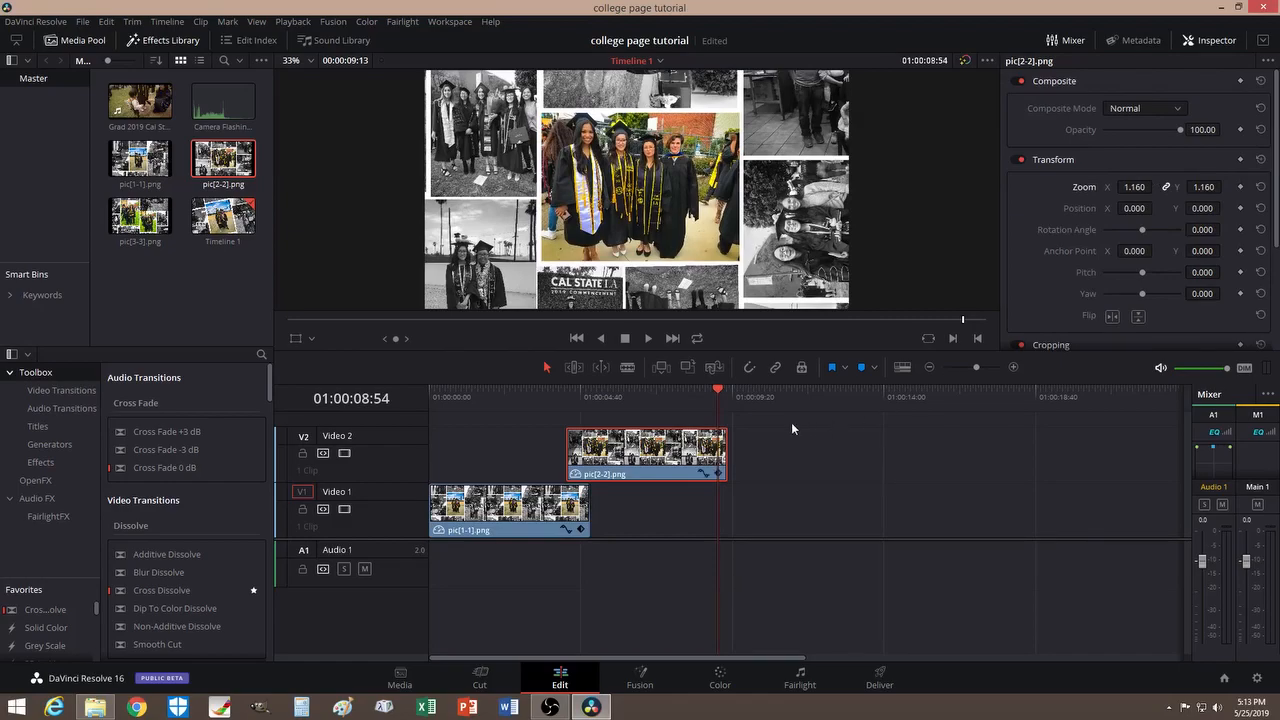
Try a rotation angle of -1.400 at the start of the pic[2-2].png clip and step through its first frames.
{"action": "left_click_drag", "start_coordinate": [714, 388], "coordinate": [566, 392]}
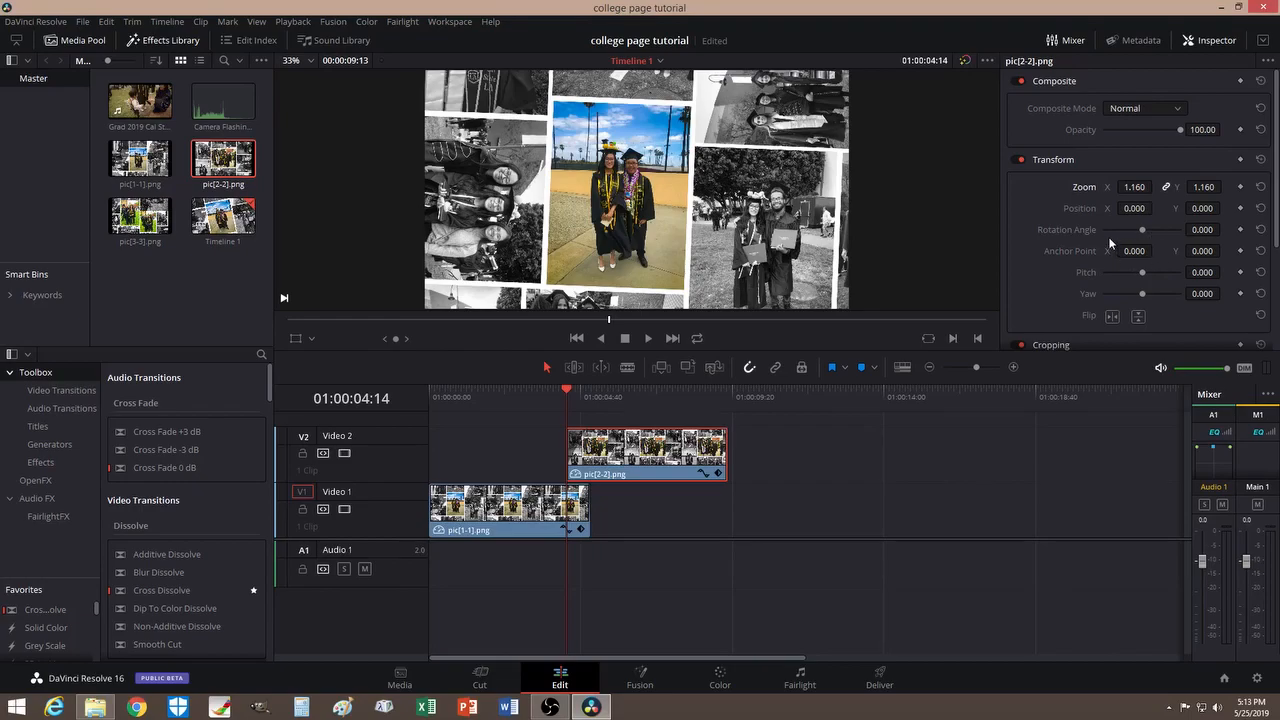
{"action": "left_click_drag", "start_coordinate": [1202, 229], "coordinate": [1194, 229]}
{"action": "key", "text": "Right"}
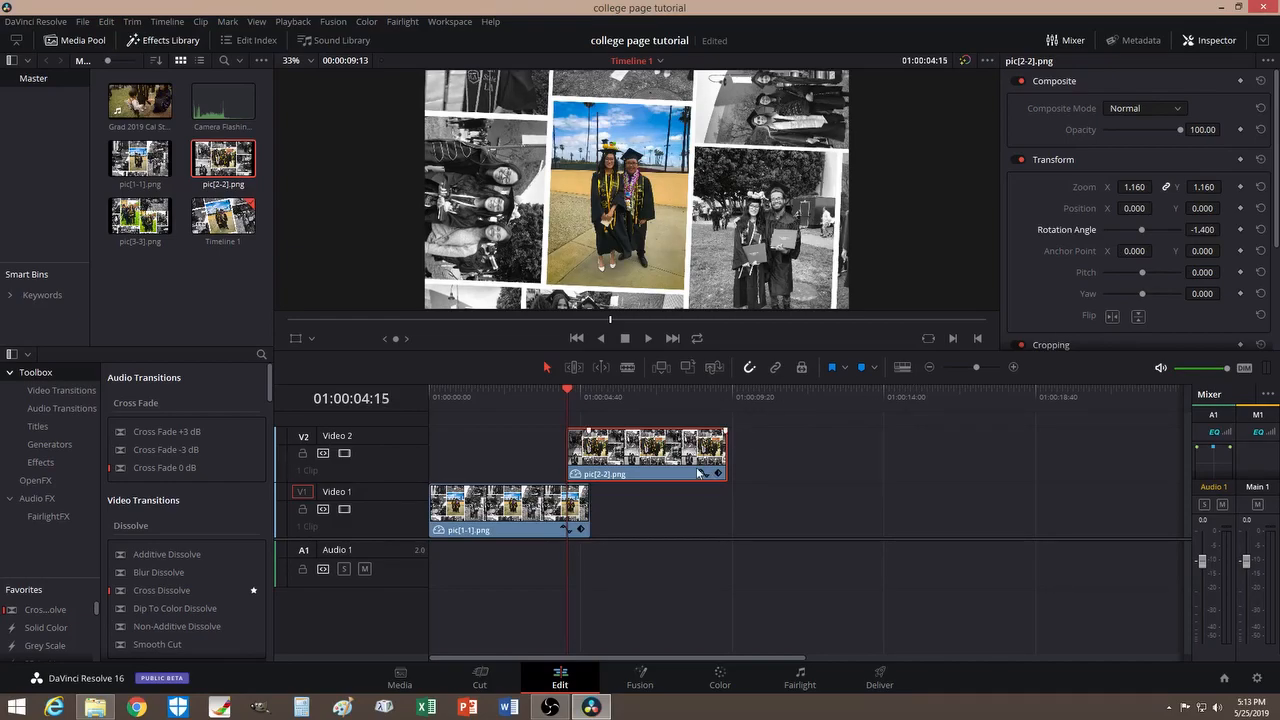
{"action": "key", "text": "Right"}
{"action": "key", "text": "Right"}
{"action": "key", "text": "Right"}
{"action": "key", "text": "Right"}
{"action": "key", "text": "Right"}
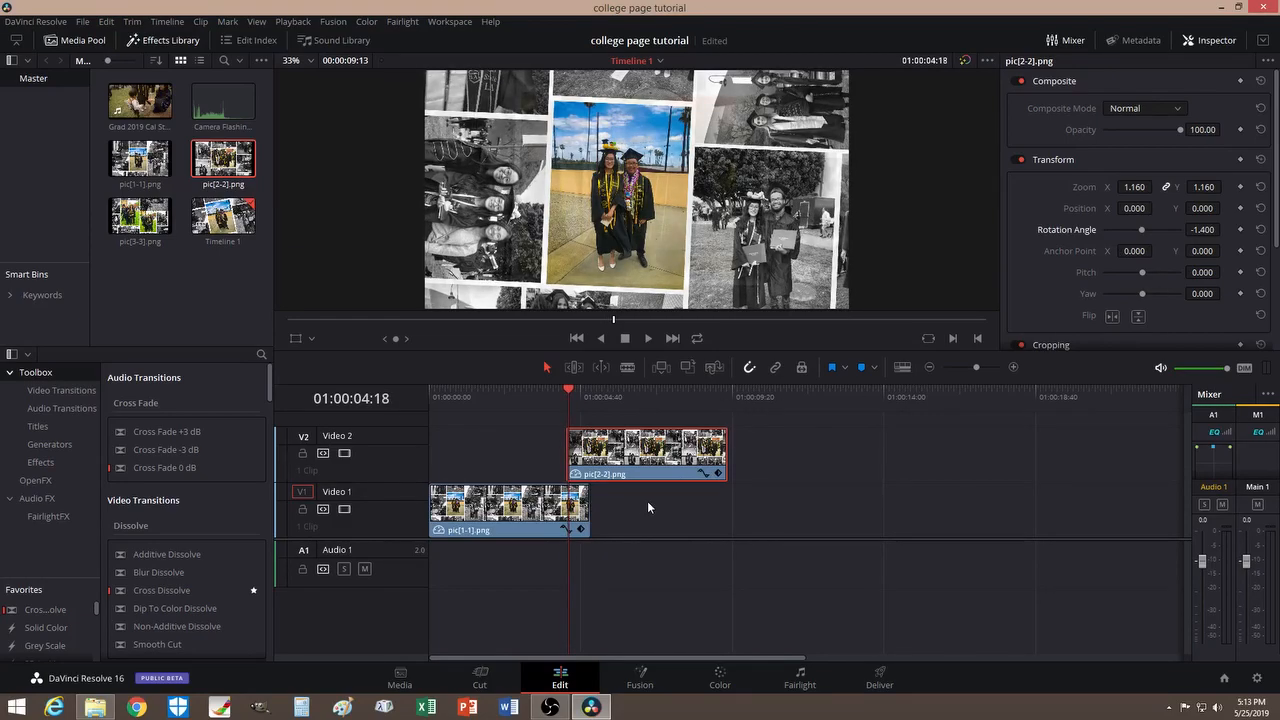
Remove the fade-in from the pic[2-2].png clip and go to its beginning at 01:00:04:15.
{"action": "key", "text": "Left"}
{"action": "key", "text": "Left"}
{"action": "key", "text": "Left"}
{"action": "key", "text": "Left"}
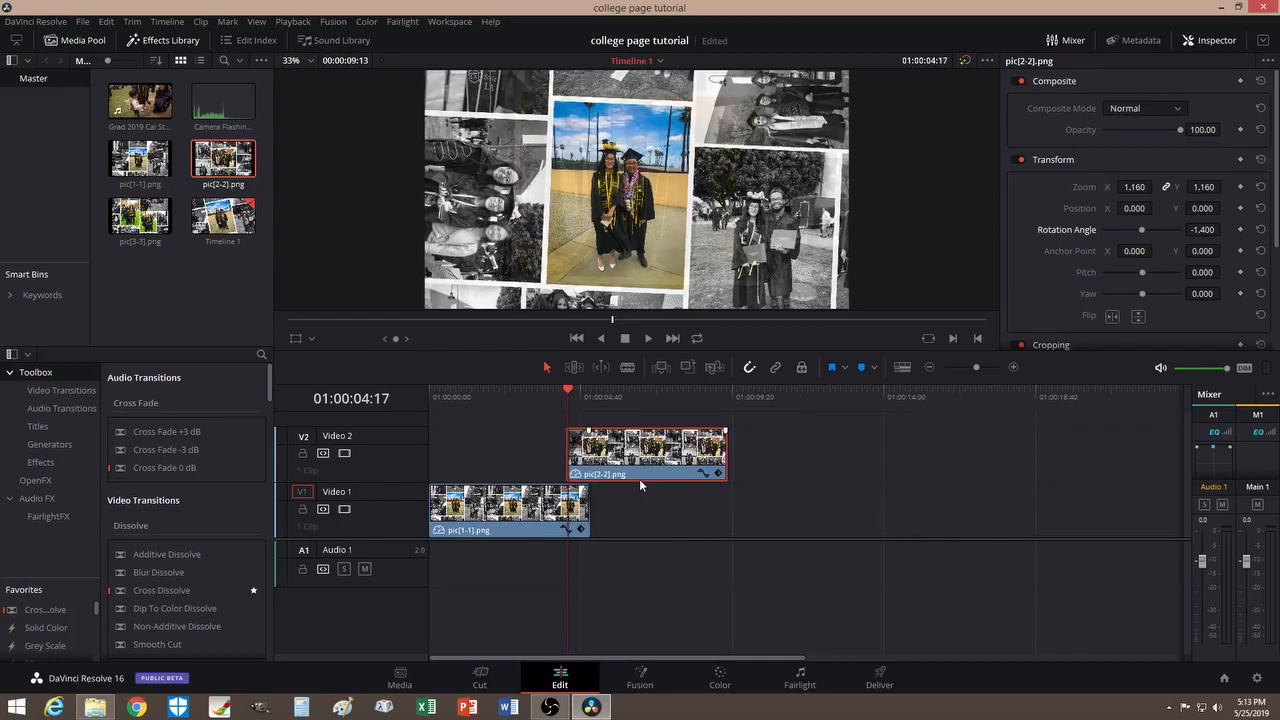
{"action": "left_click_drag", "start_coordinate": [556, 431], "coordinate": [556, 431]}
{"action": "key", "text": "Left"}
{"action": "key", "text": "Left"}
{"action": "key", "text": "Right"}
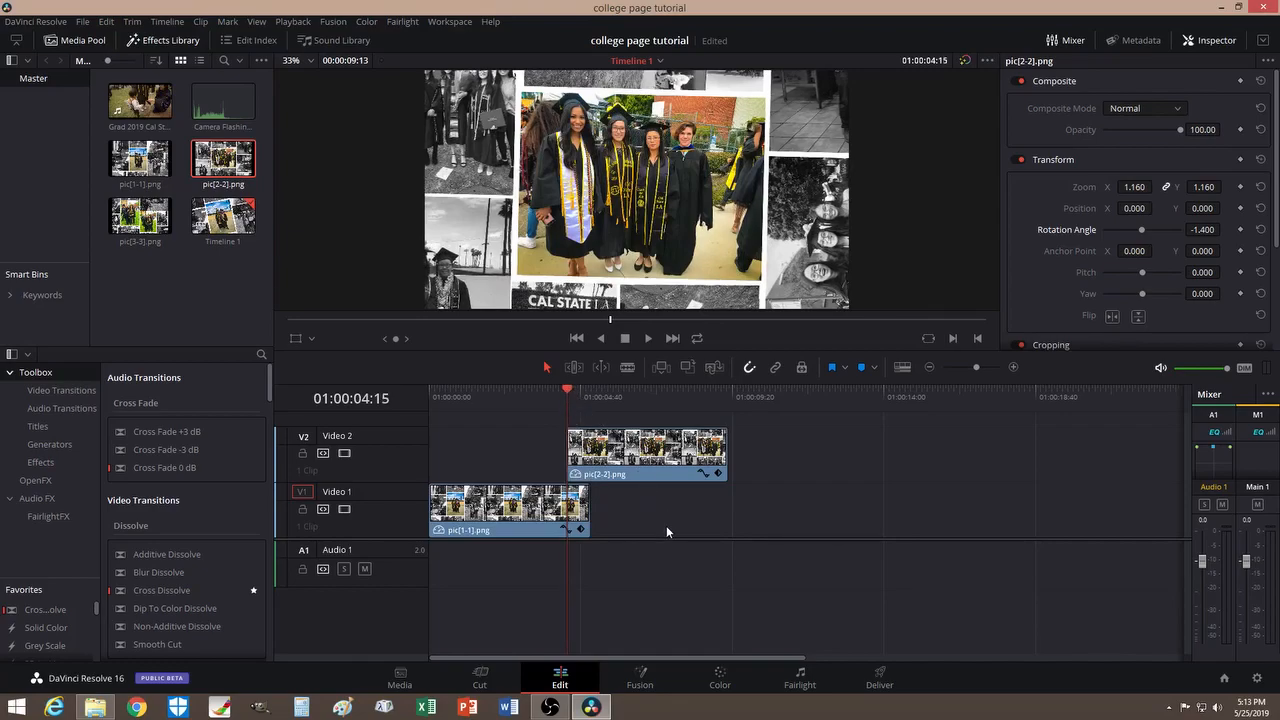
Keyframe the rotation angle of the pic[2-2].png clip at 7.600 at 01:00:04:15 and -4.900 at 01:00:09:13.
{"action": "left_click_drag", "start_coordinate": [1203, 229], "coordinate": [1224, 229]}
{"action": "left_click", "coordinate": [1240, 229]}
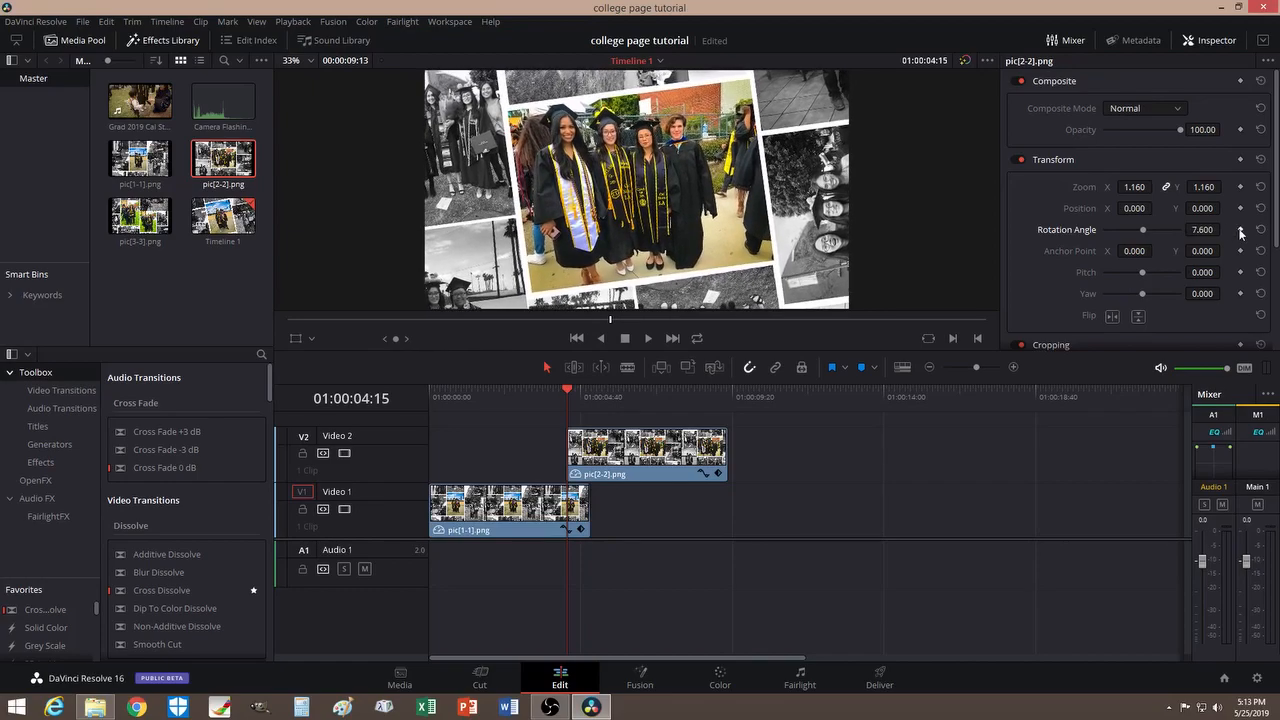
{"action": "left_click_drag", "start_coordinate": [566, 397], "coordinate": [728, 398]}
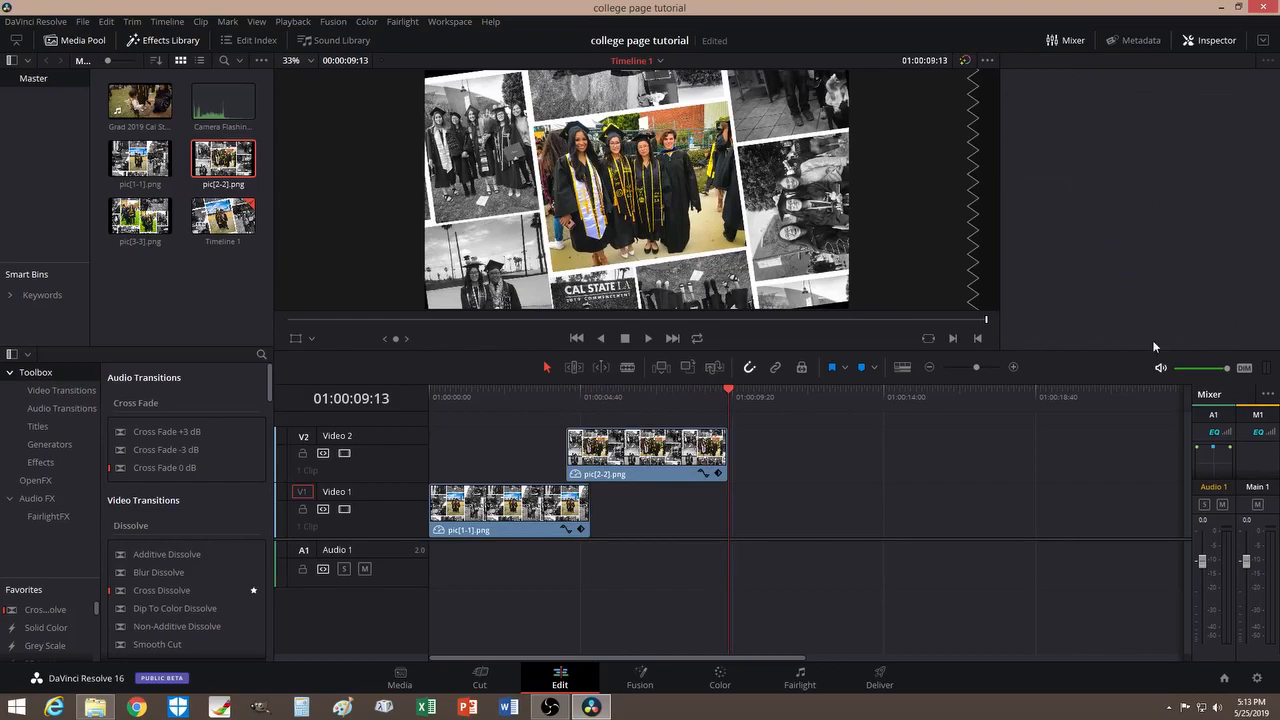
{"action": "left_click", "coordinate": [682, 449]}
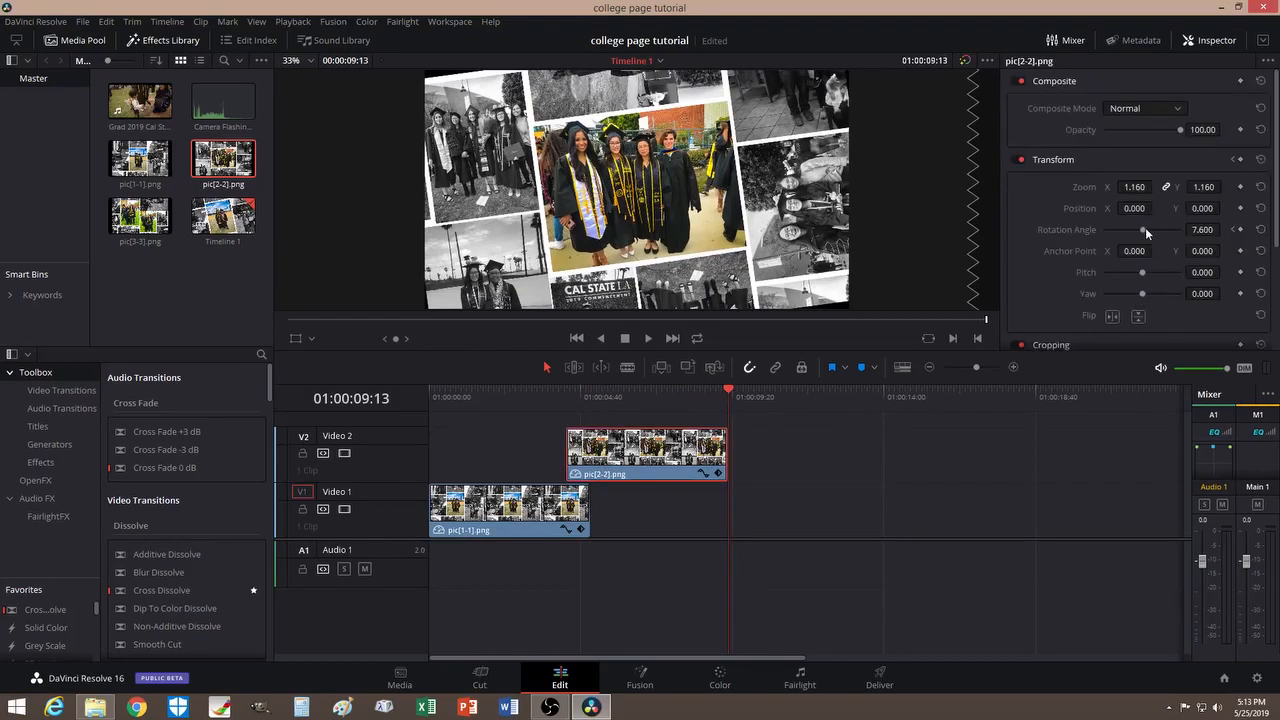
{"action": "left_click_drag", "start_coordinate": [1146, 227], "coordinate": [1139, 229]}
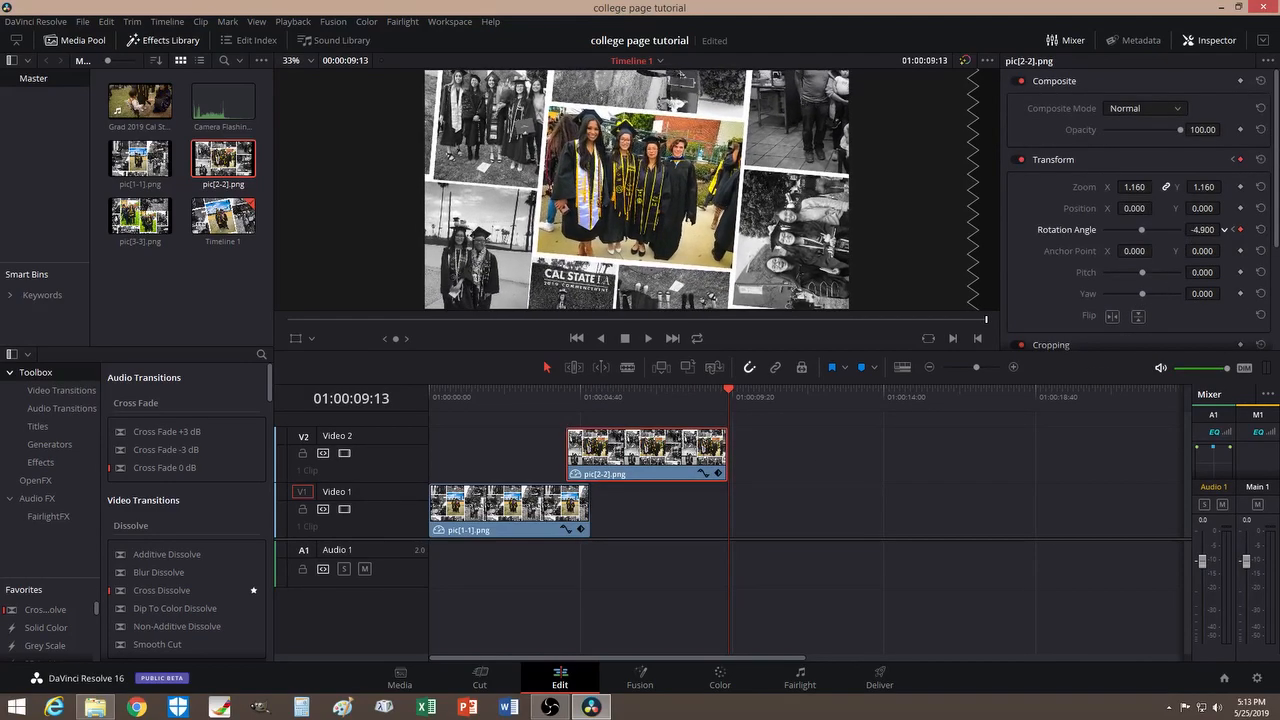
Play the rotation of the pic[2-2].png clip, and fade the clip in again up to the end of pic[1-1].png.
{"action": "left_click_drag", "start_coordinate": [728, 394], "coordinate": [564, 394]}
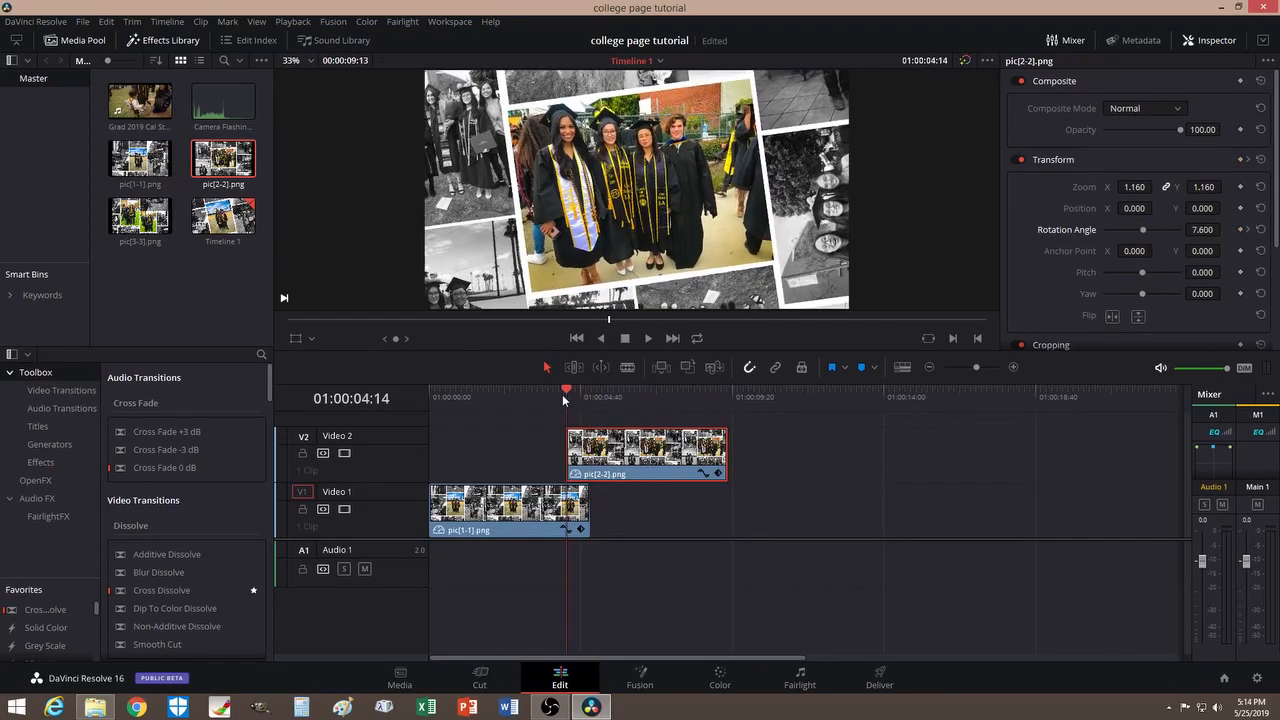
{"action": "left_click", "coordinate": [649, 339]}
{"action": "left_click_drag", "start_coordinate": [630, 395], "coordinate": [590, 434]}
{"action": "left_click_drag", "start_coordinate": [590, 440], "coordinate": [588, 440]}
Play the timeline from the start to check the movement and blend of both collage clips.
{"action": "left_click_drag", "start_coordinate": [588, 392], "coordinate": [419, 398]}
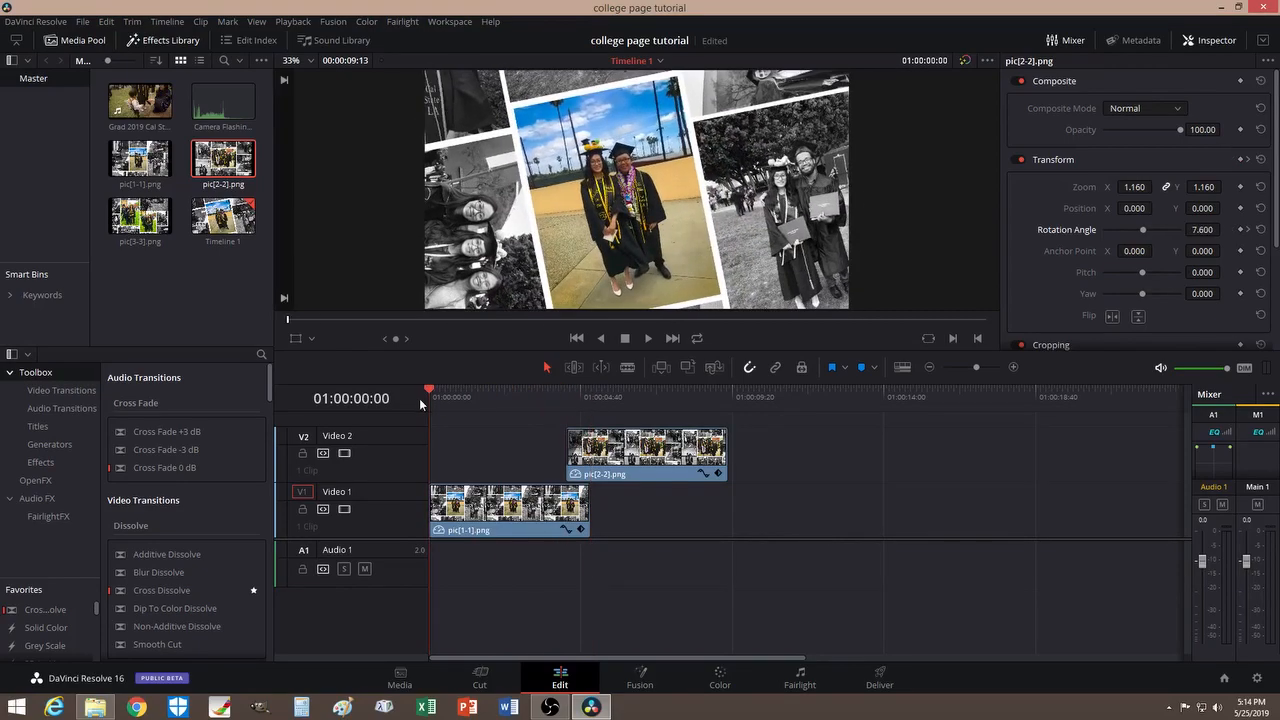
{"action": "left_click", "coordinate": [648, 338]}
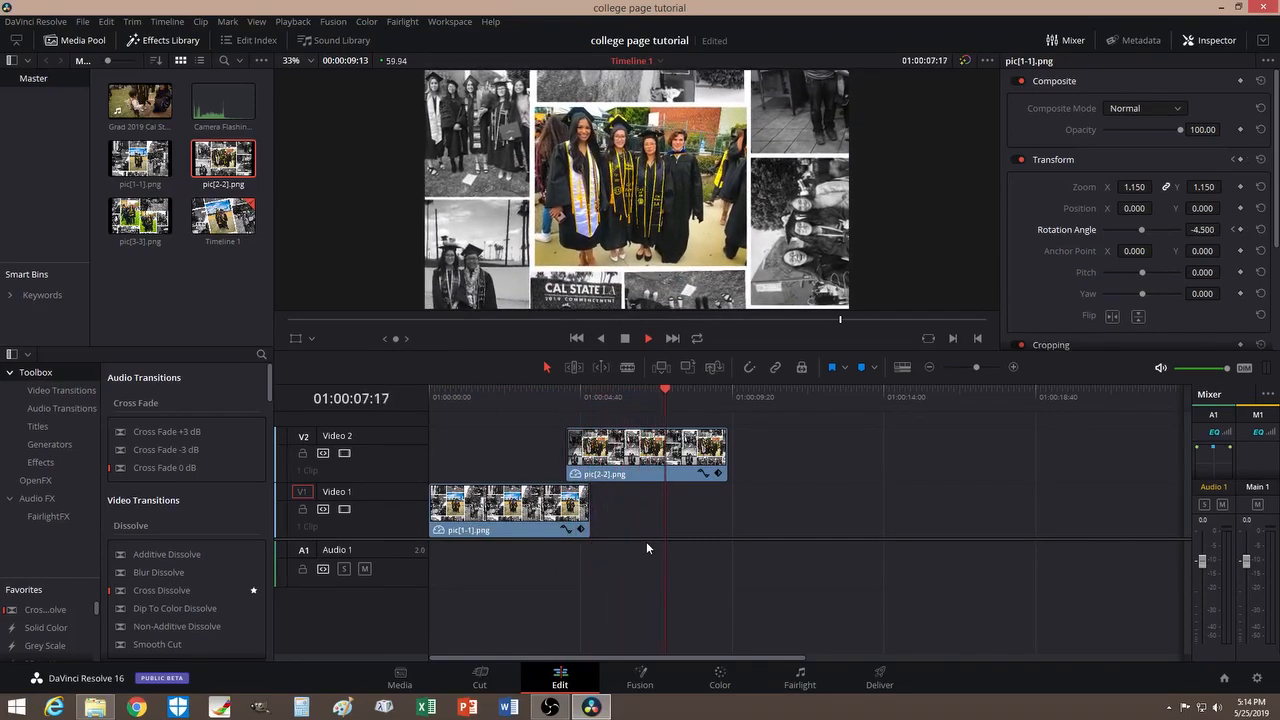
{"action": "key", "text": "space"}
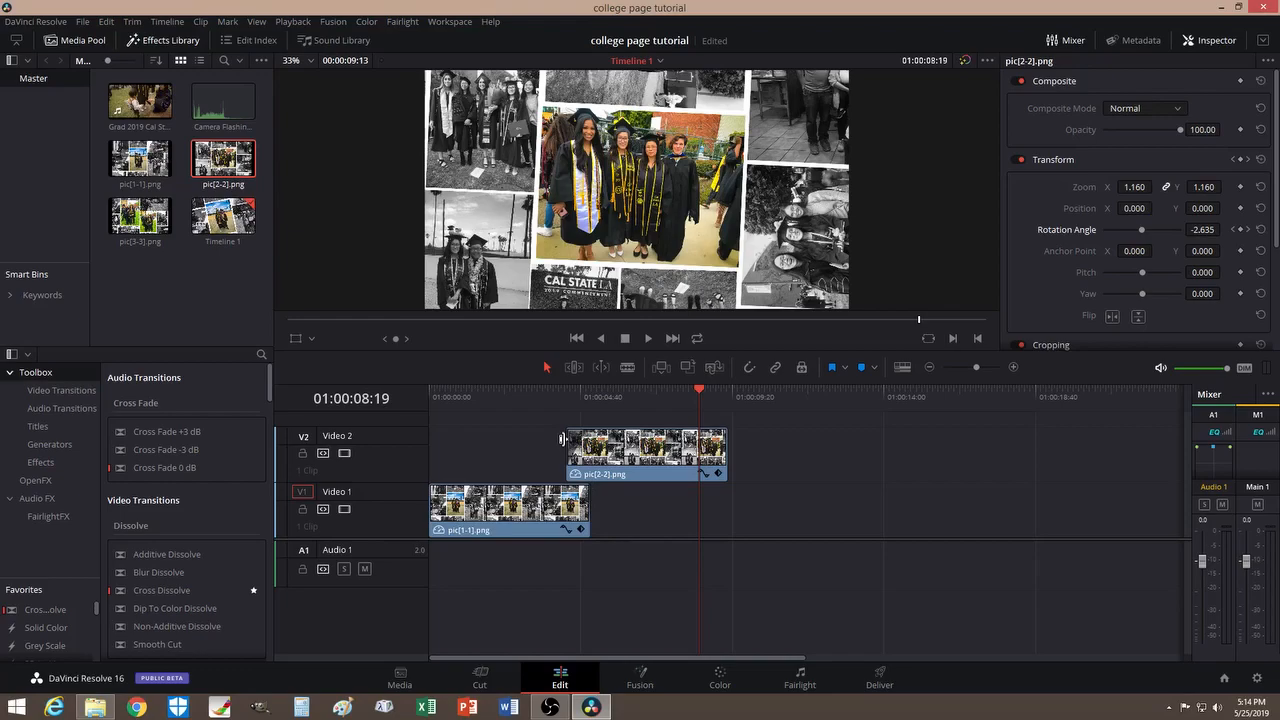
Add a Solid Color generator on Video 2 after the pic[2-2].png clip and trim it to a short length.
{"action": "left_click_drag", "start_coordinate": [701, 391], "coordinate": [422, 411]}
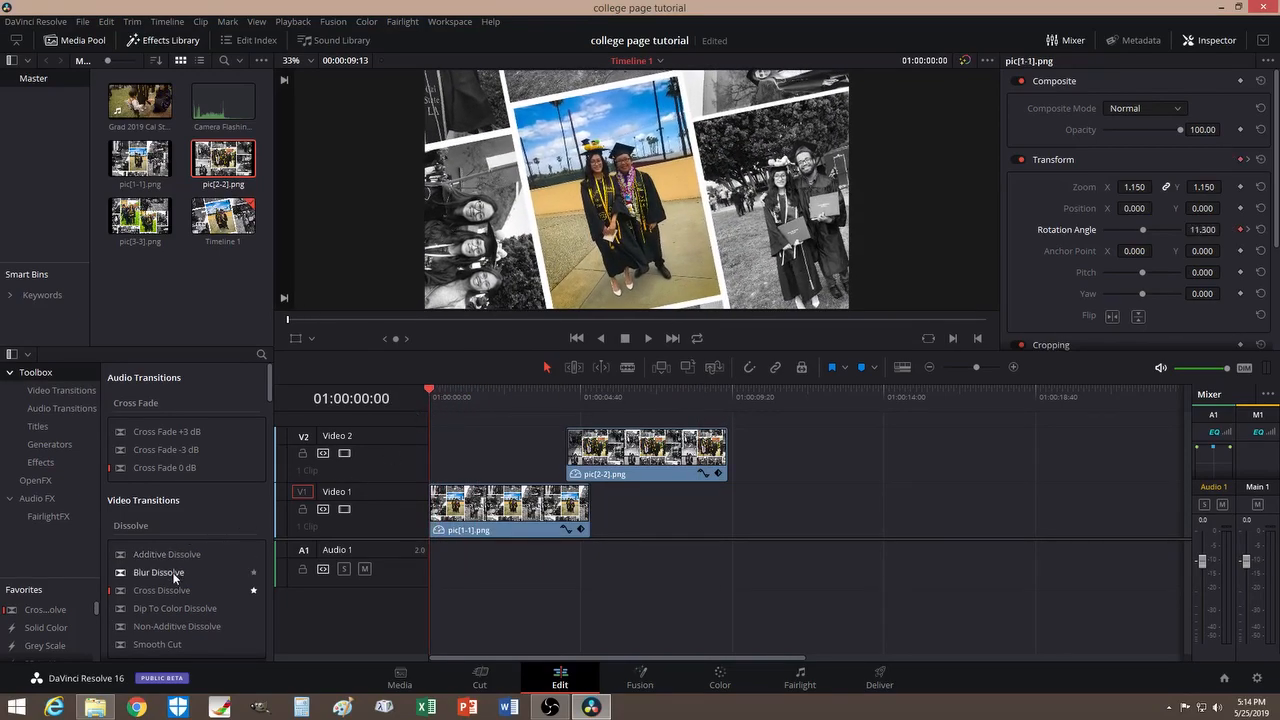
{"action": "left_click_drag", "start_coordinate": [46, 627], "coordinate": [751, 472]}
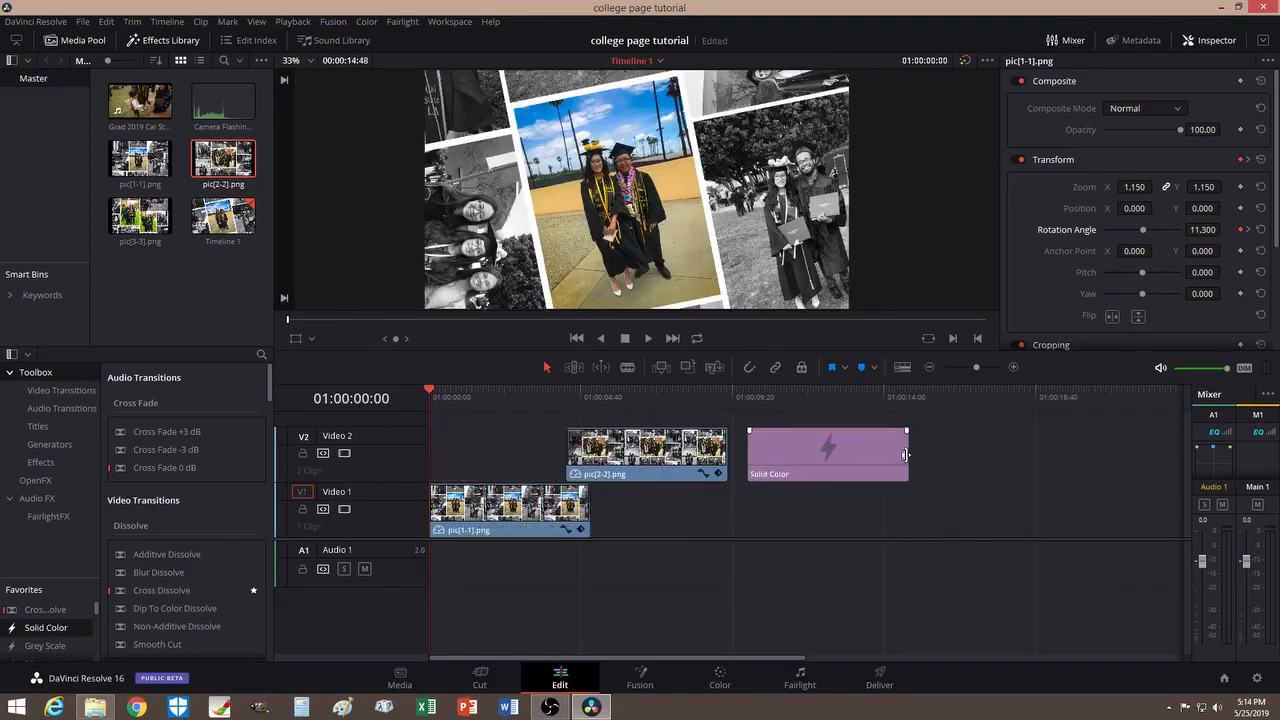
{"action": "left_click_drag", "start_coordinate": [907, 455], "coordinate": [788, 447]}
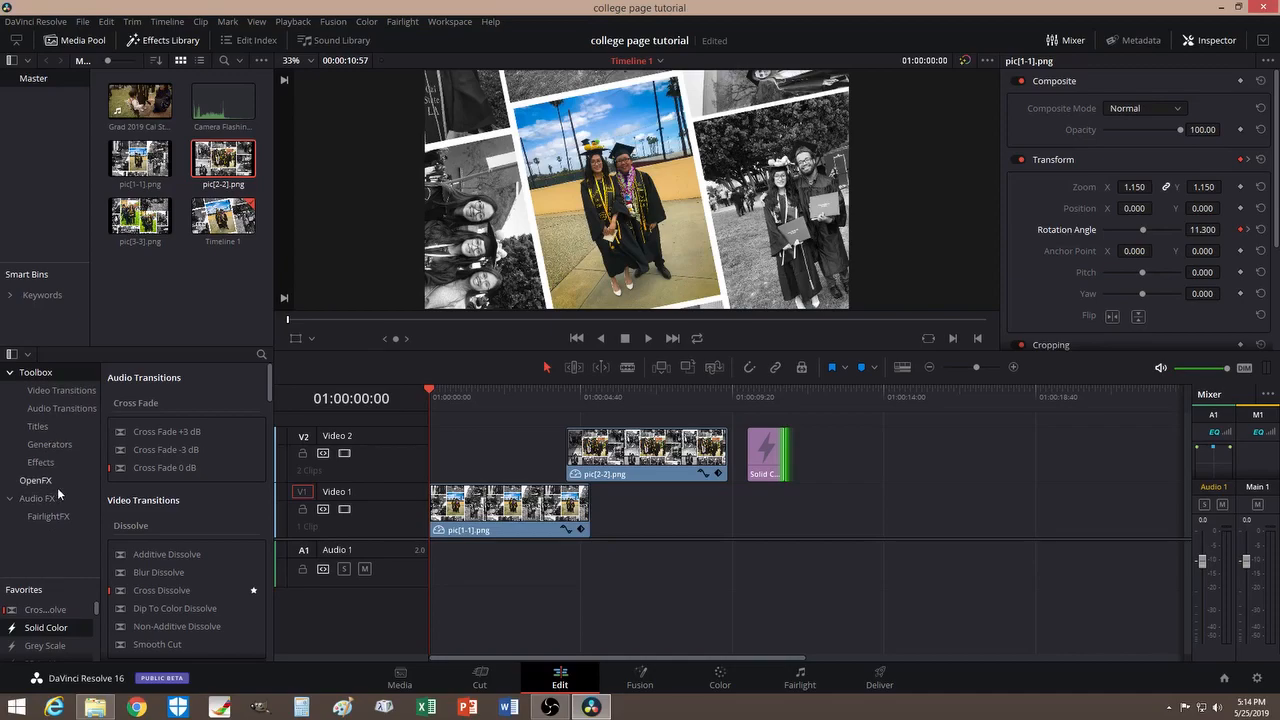
{"action": "left_click", "coordinate": [50, 444]}
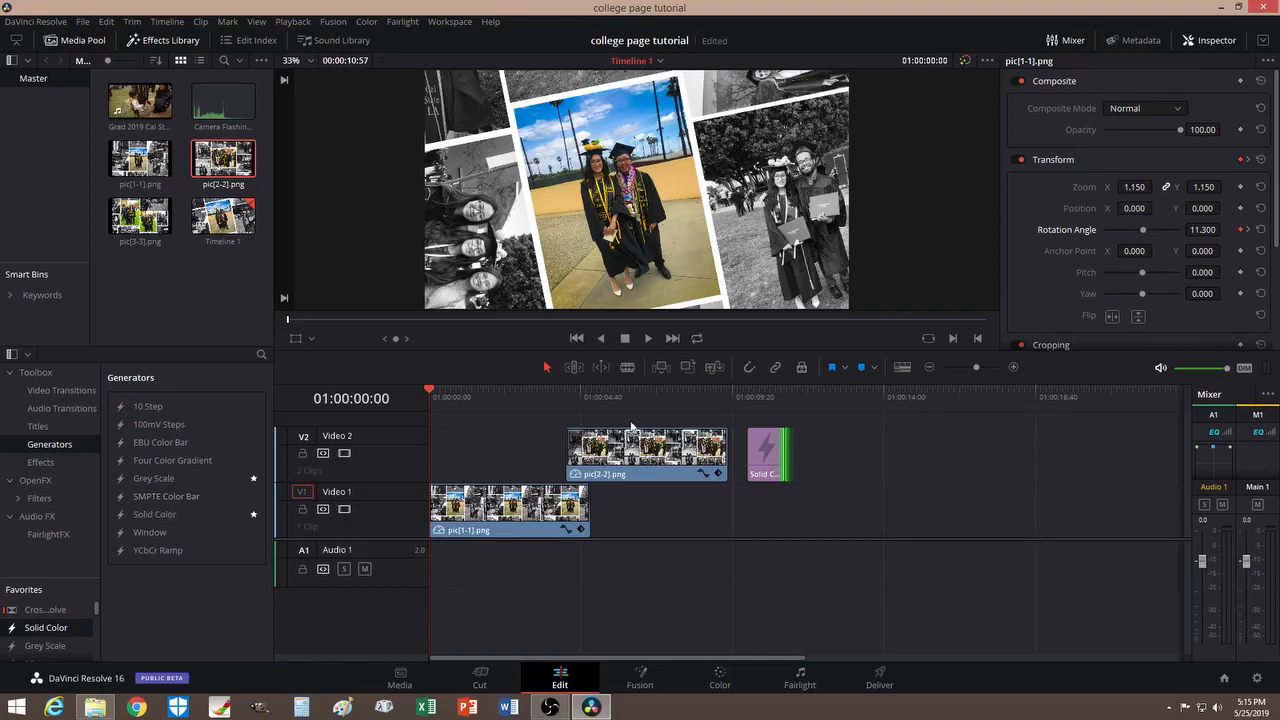
{"action": "left_click_drag", "start_coordinate": [743, 459], "coordinate": [758, 458]}
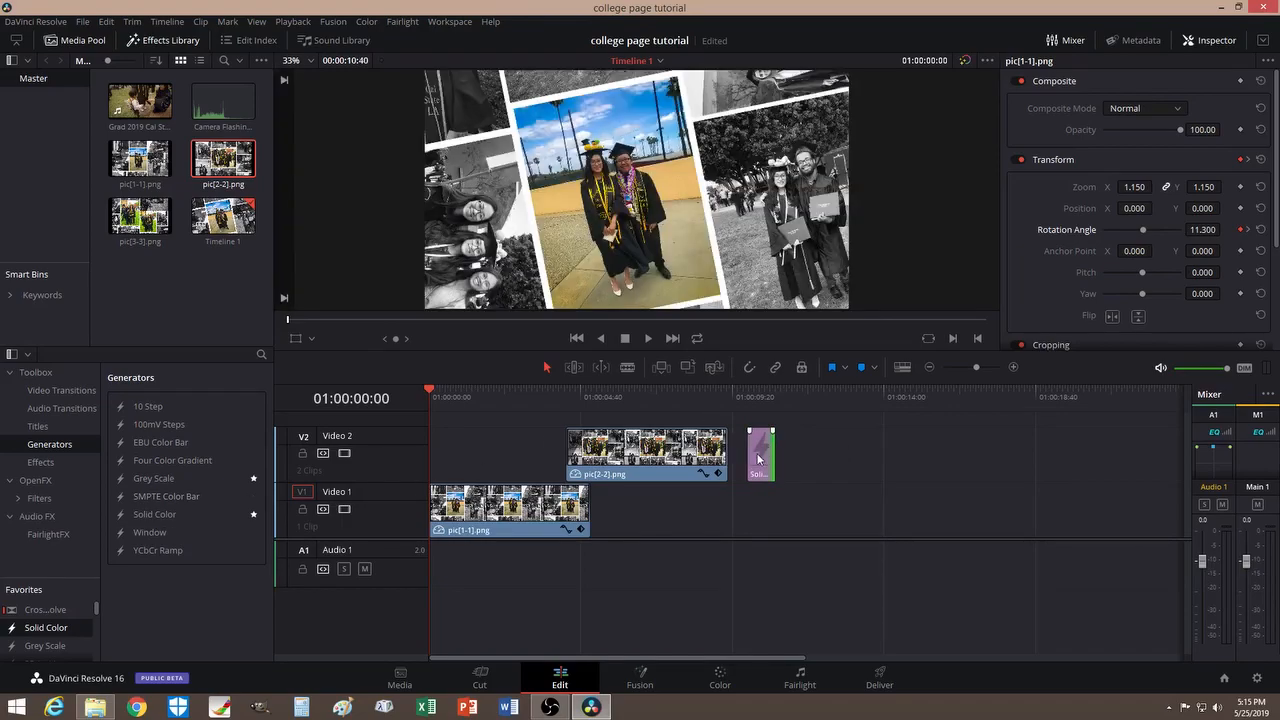
Move the Solid Color clip to the start of Video 2 and change its color to white (#ffffff).
{"action": "left_click_drag", "start_coordinate": [503, 436], "coordinate": [438, 450]}
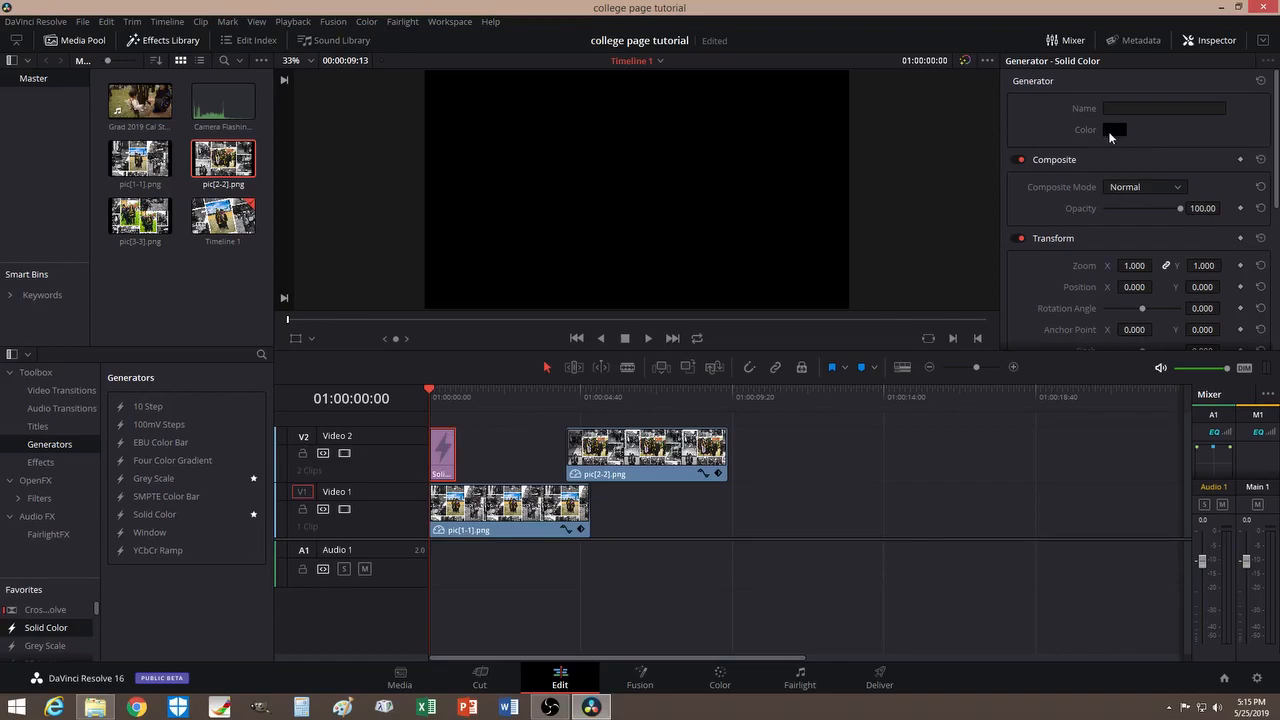
{"action": "left_click", "coordinate": [1110, 130]}
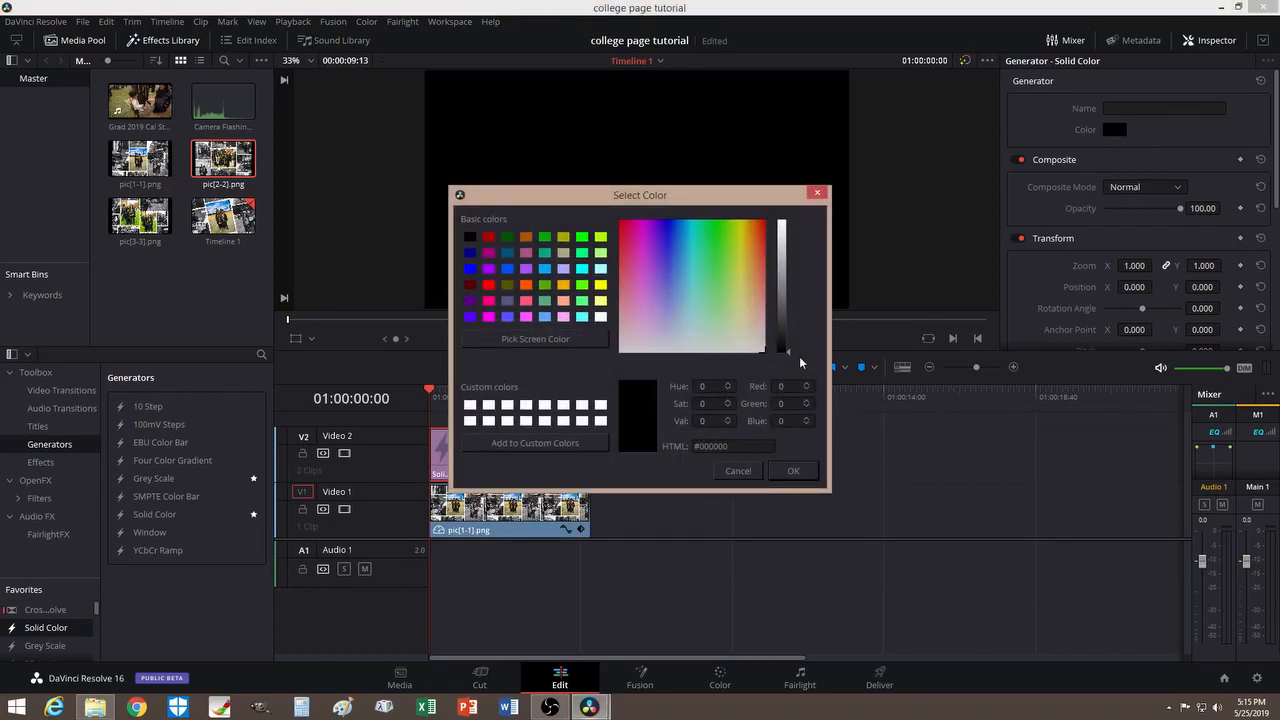
{"action": "left_click_drag", "start_coordinate": [790, 351], "coordinate": [779, 206]}
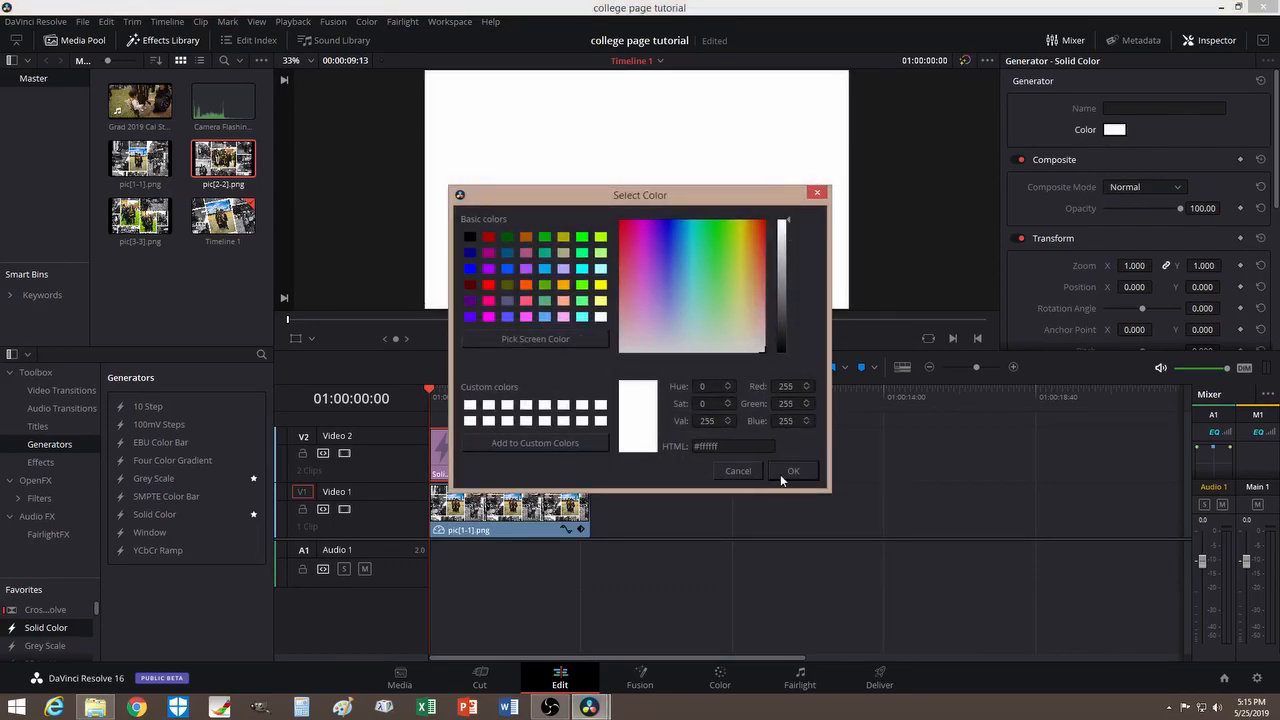
{"action": "left_click", "coordinate": [790, 472]}
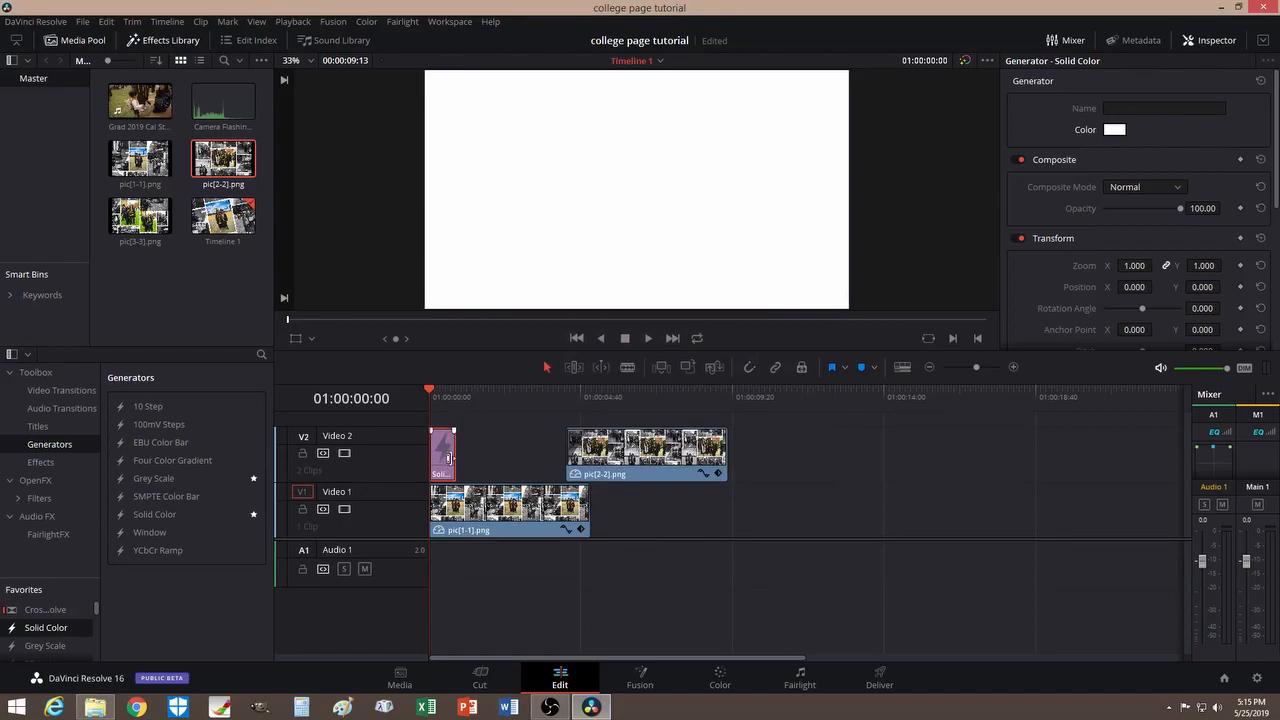
Shorten the white Solid Color clip to a brief flash and play it back from the timeline's start.
{"action": "left_click_drag", "start_coordinate": [455, 457], "coordinate": [438, 455]}
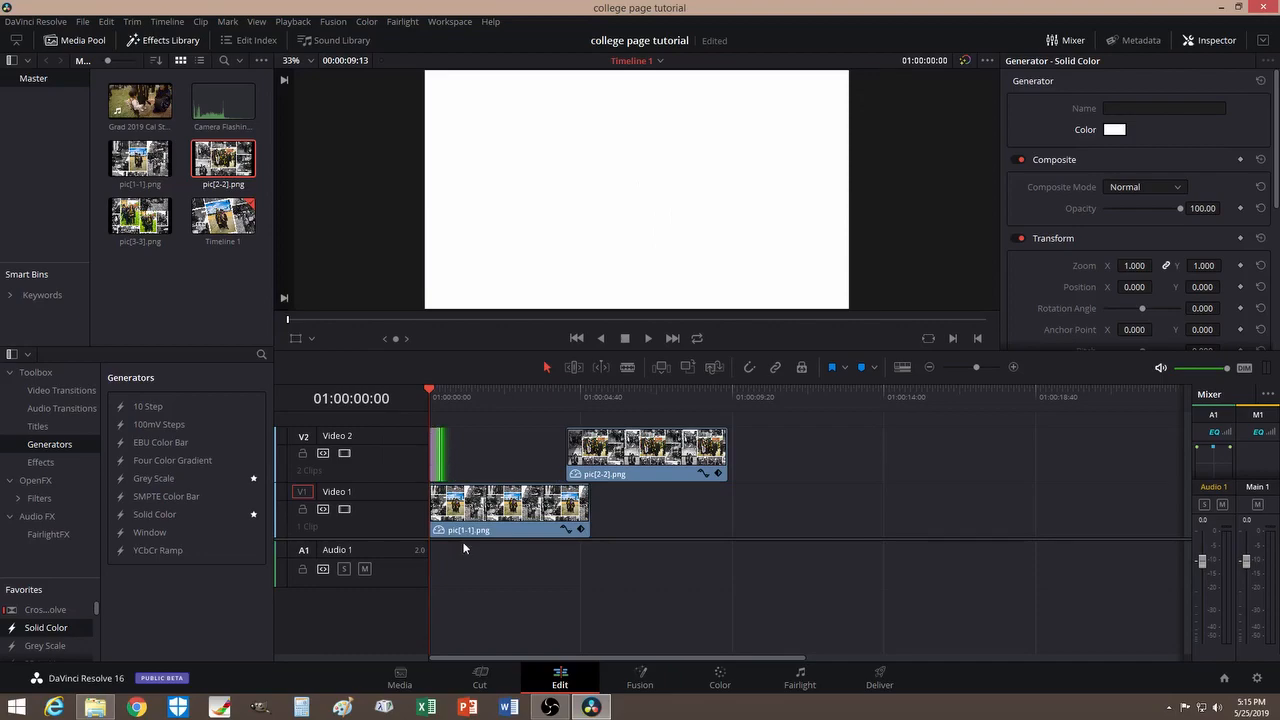
{"action": "left_click", "coordinate": [648, 338]}
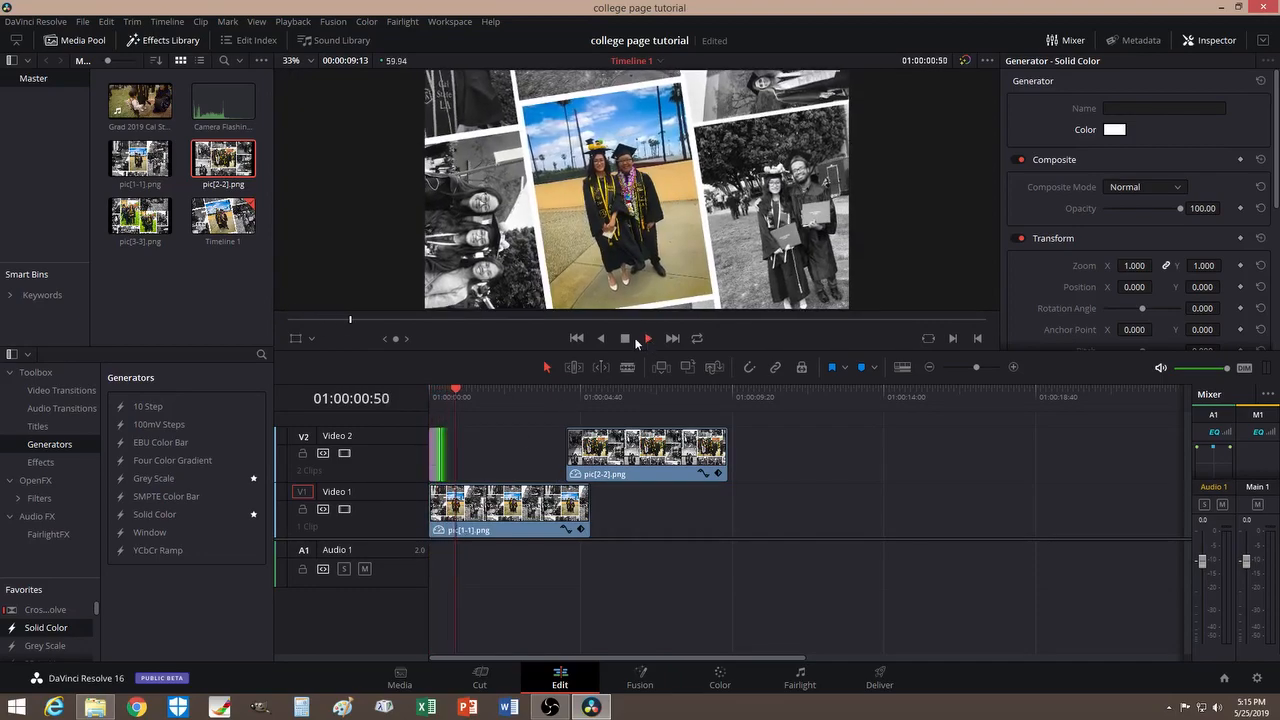
{"action": "left_click", "coordinate": [625, 338]}
Shift the white flash clip on Video 2 slightly after the timeline's start and play back the result.
{"action": "mouse_move", "coordinate": [438, 456]}
{"action": "left_mouse_down"}
{"action": "mouse_move", "coordinate": [480, 459]}
{"action": "mouse_move", "coordinate": [448, 461]}
{"action": "left_mouse_up"}
{"action": "key", "text": "Home"}
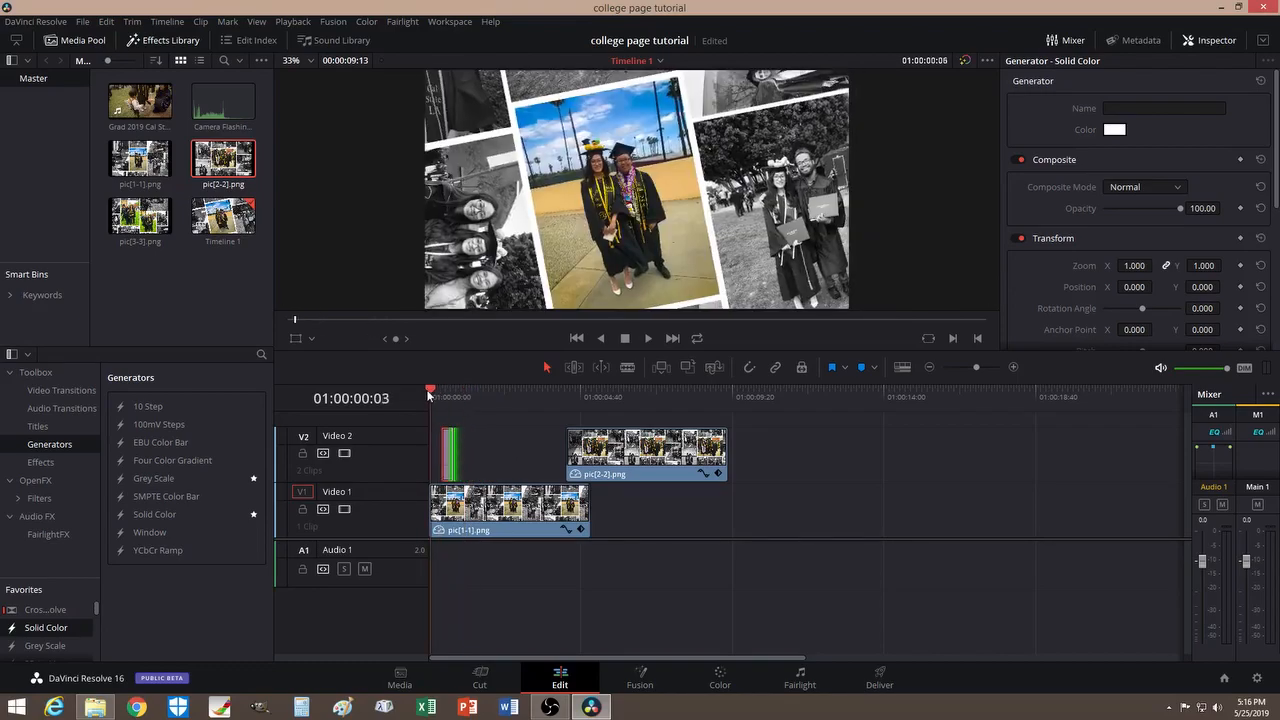
{"action": "left_click", "coordinate": [649, 338]}
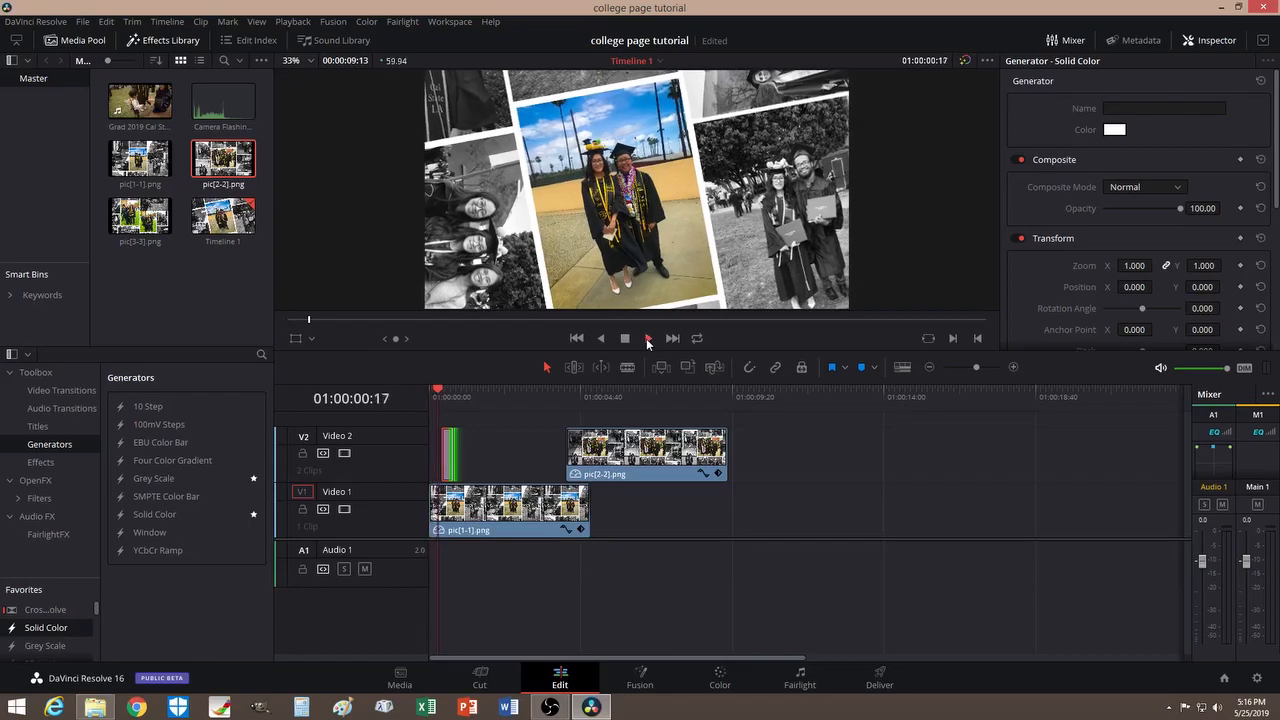
{"action": "left_click", "coordinate": [627, 339]}
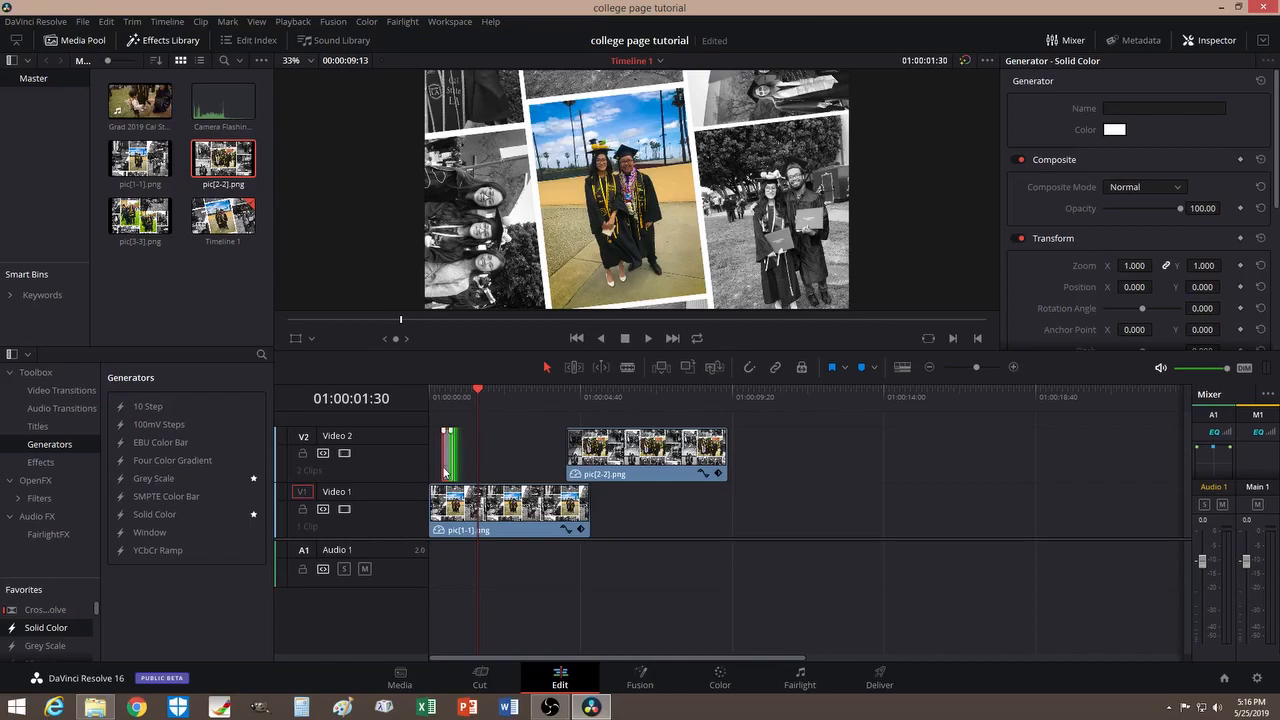
Place the Camera Flashing sound on Audio 1, aligned with the start of the white flash clip at 01:00:00:23.
{"action": "mouse_move", "coordinate": [478, 393]}
{"action": "left_mouse_down"}
{"action": "mouse_move", "coordinate": [432, 391]}
{"action": "mouse_move", "coordinate": [469, 393]}
{"action": "left_mouse_up"}
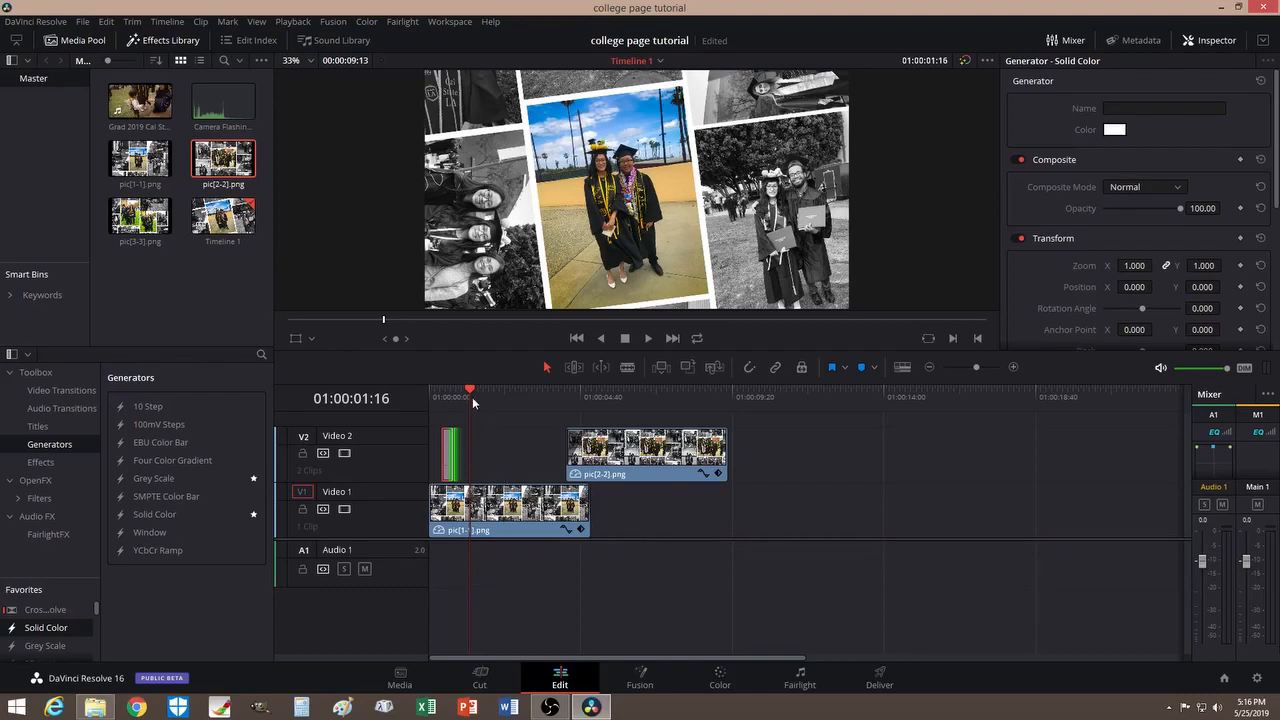
{"action": "mouse_move", "coordinate": [469, 390]}
{"action": "left_mouse_down"}
{"action": "mouse_move", "coordinate": [429, 395]}
{"action": "mouse_move", "coordinate": [474, 391]}
{"action": "left_mouse_up"}
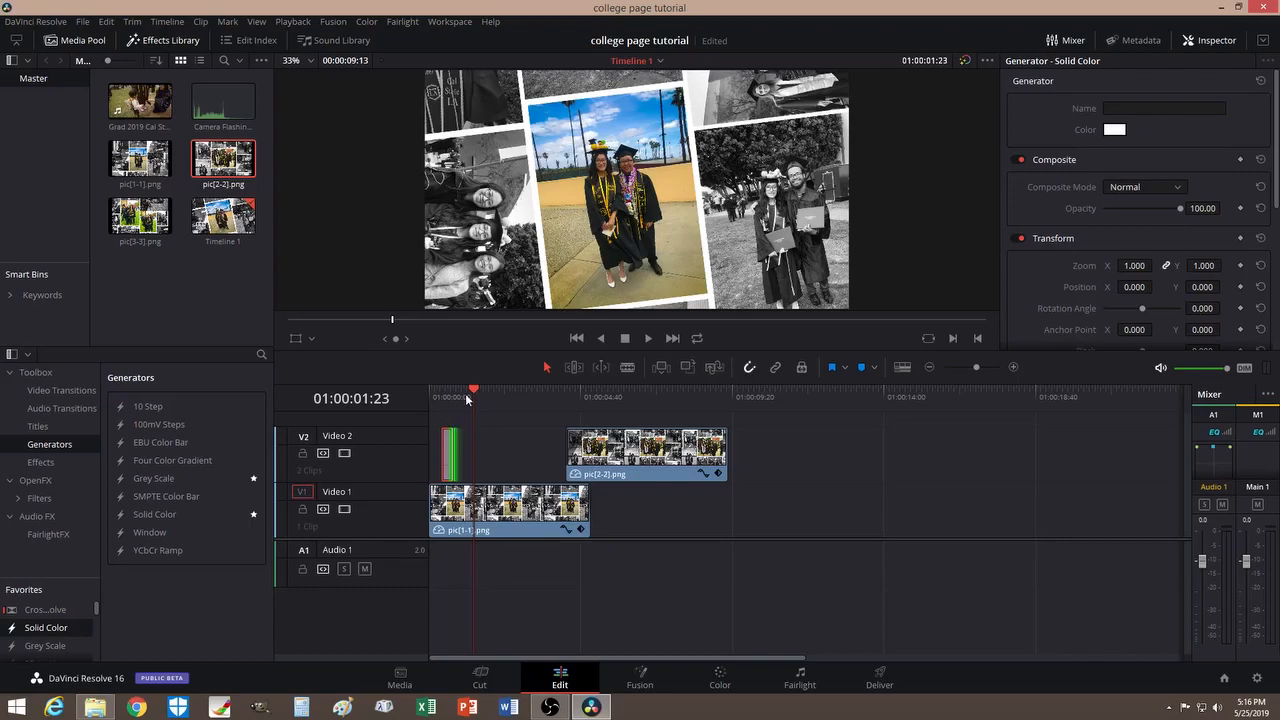
{"action": "left_click_drag", "start_coordinate": [471, 389], "coordinate": [441, 395]}
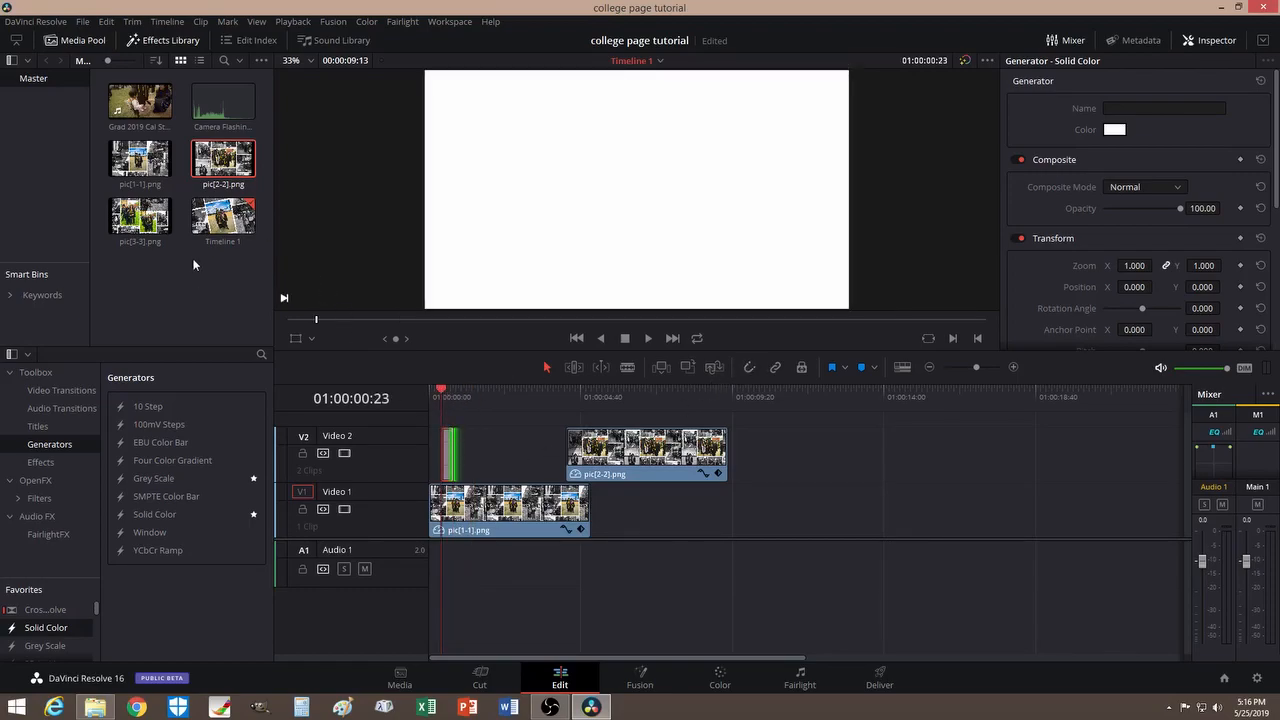
{"action": "left_click", "coordinate": [222, 109]}
{"action": "left_click_drag", "start_coordinate": [222, 109], "coordinate": [456, 582]}
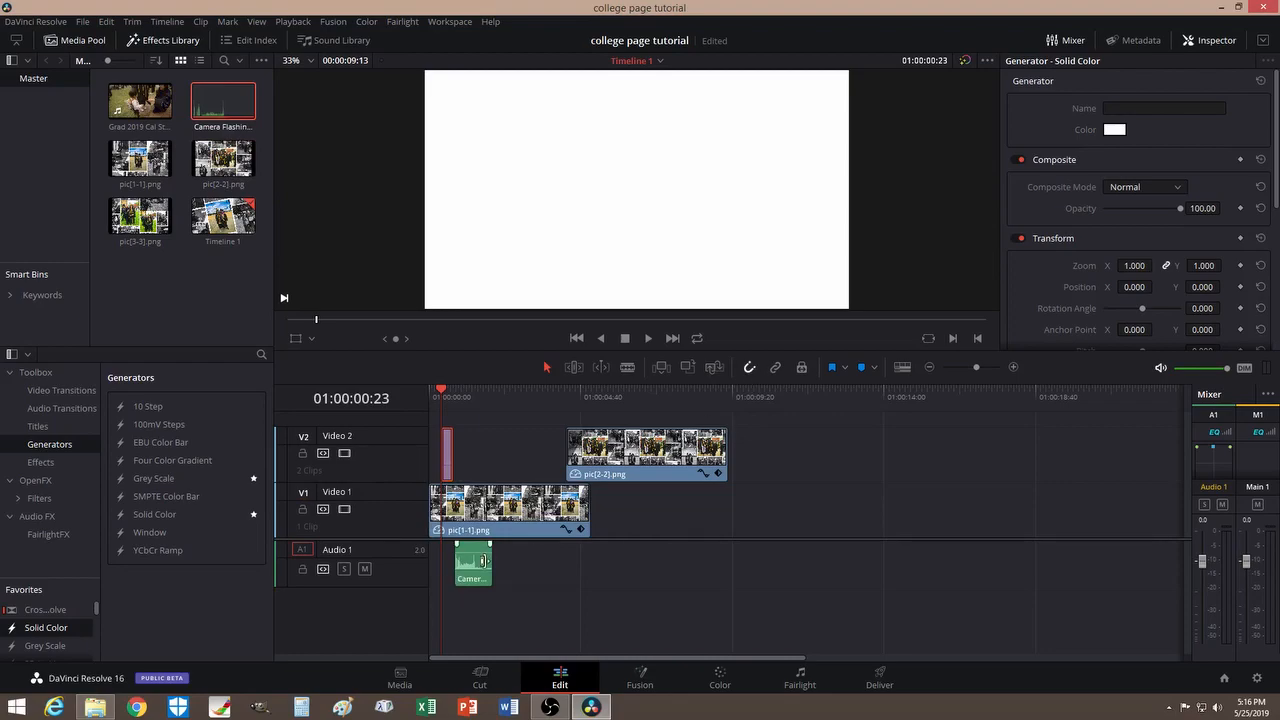
{"action": "left_click_drag", "start_coordinate": [482, 568], "coordinate": [470, 568]}
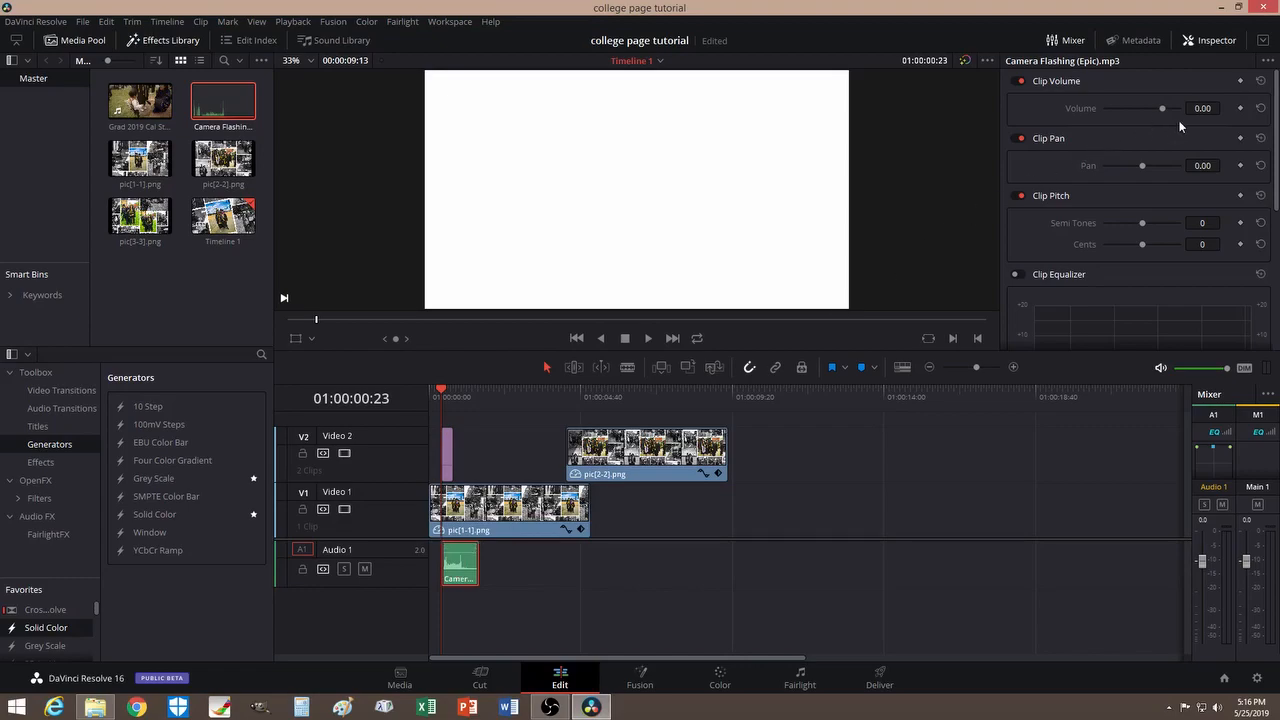
Raise the Camera Flashing clip's volume to 5.60 and play the flash back from the timeline's start.
{"action": "left_click_drag", "start_coordinate": [1203, 108], "coordinate": [1219, 108]}
{"action": "left_click_drag", "start_coordinate": [1203, 108], "coordinate": [1215, 108]}
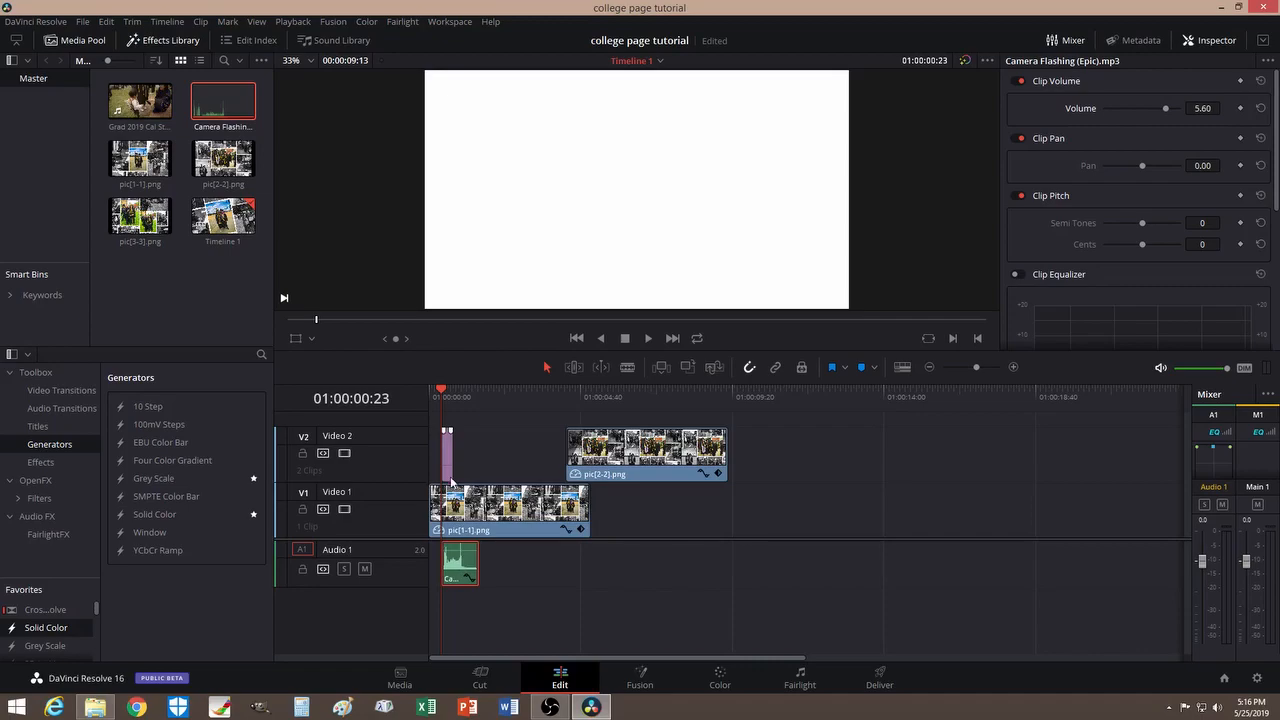
{"action": "left_click_drag", "start_coordinate": [443, 396], "coordinate": [431, 395]}
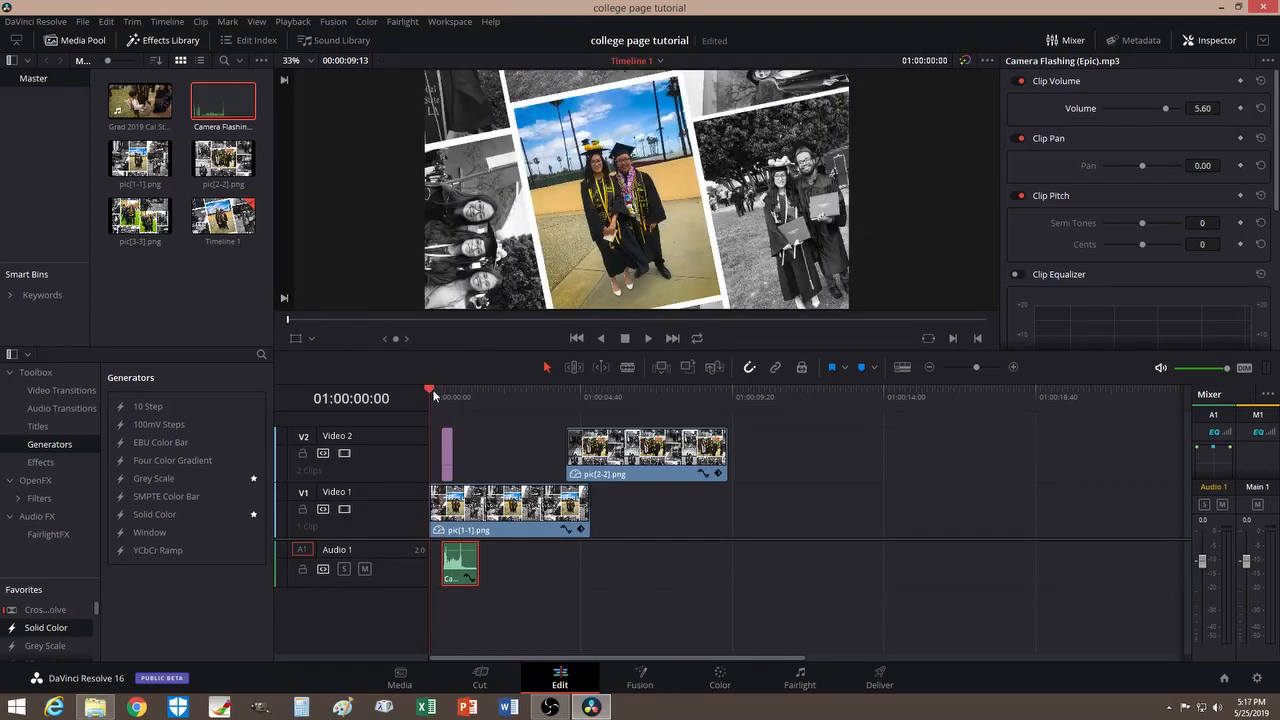
{"action": "left_click", "coordinate": [649, 339]}
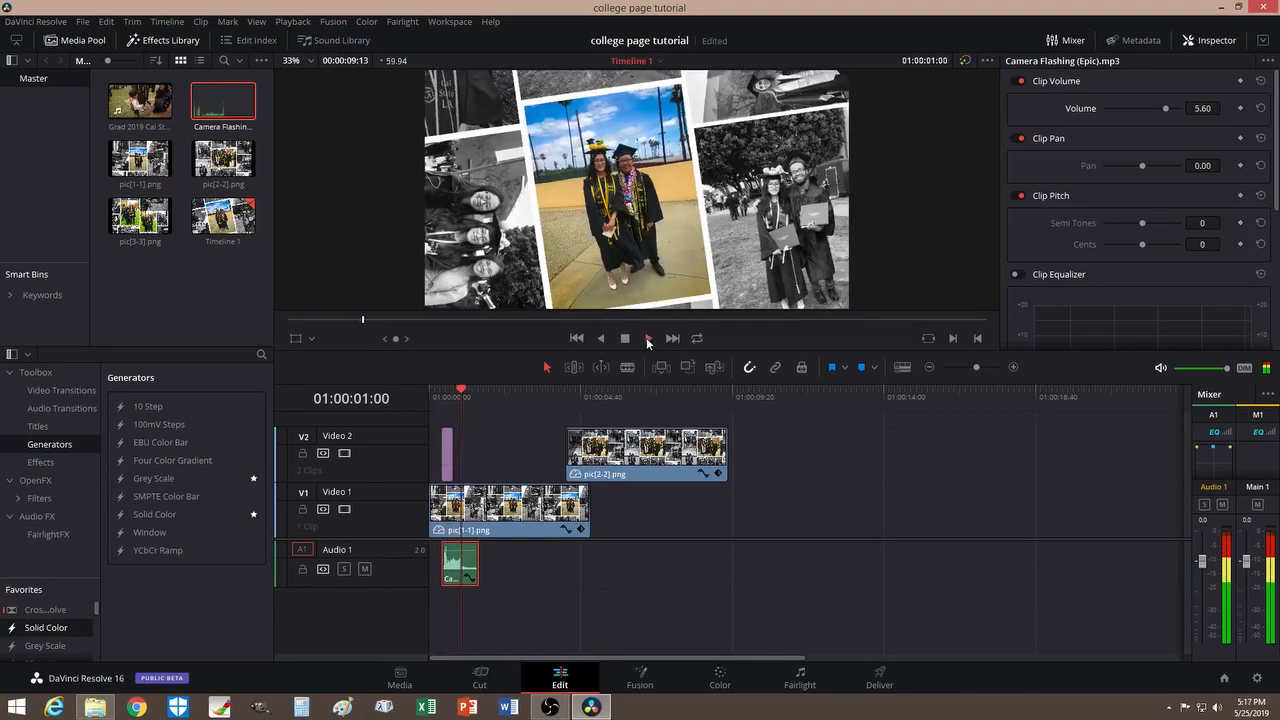
{"action": "left_click", "coordinate": [626, 340]}
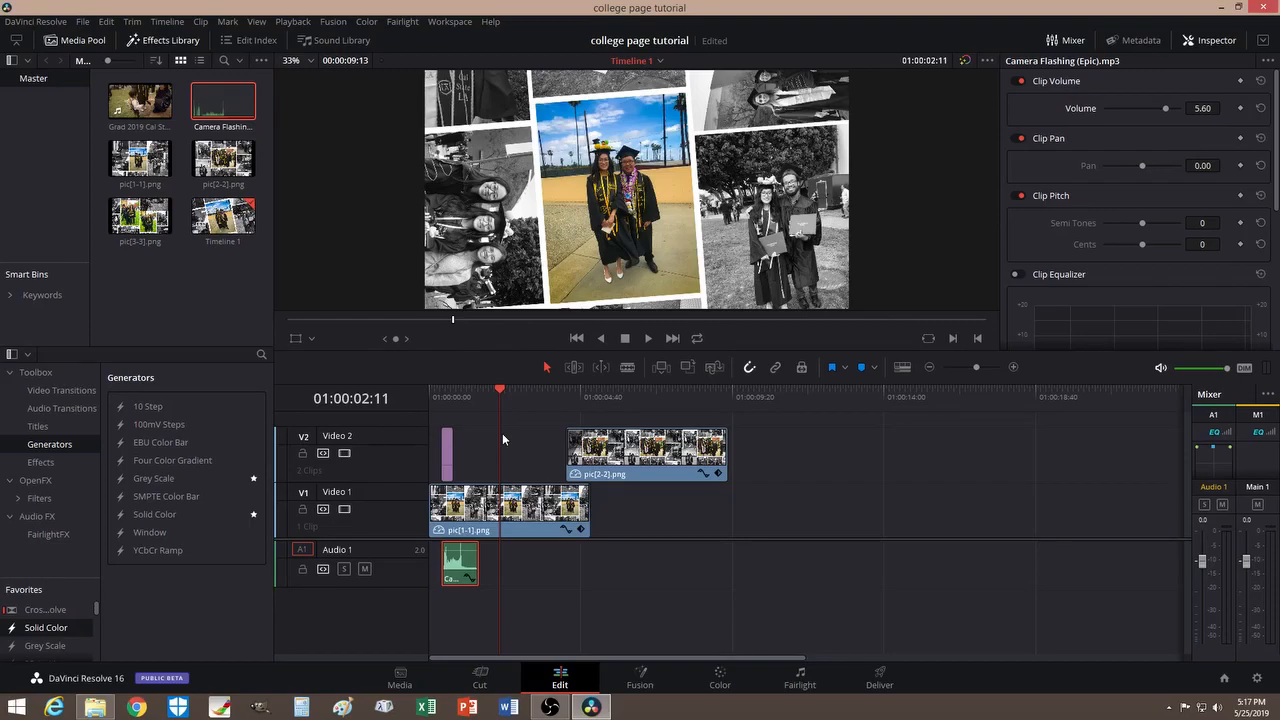
Play back the whole sequence from the timeline's start through the end of the pic[2-2].png clip.
{"action": "left_click_drag", "start_coordinate": [500, 395], "coordinate": [430, 396]}
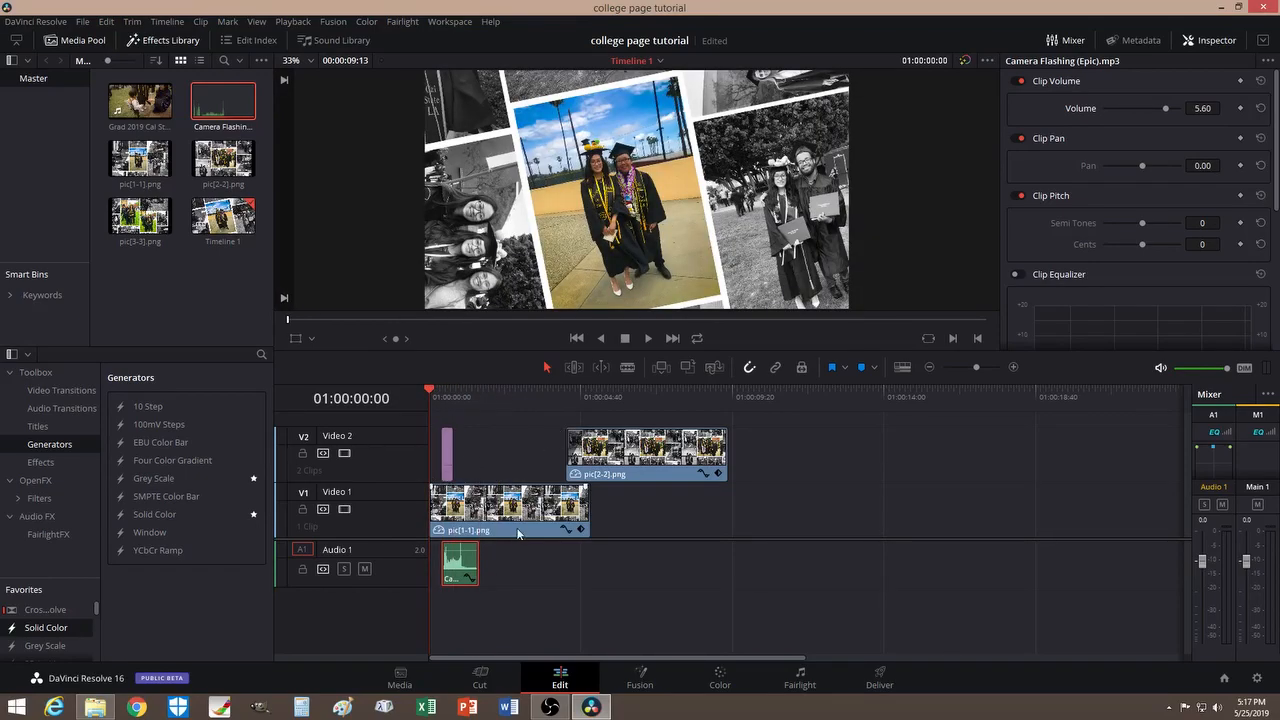
{"action": "left_click", "coordinate": [646, 340]}
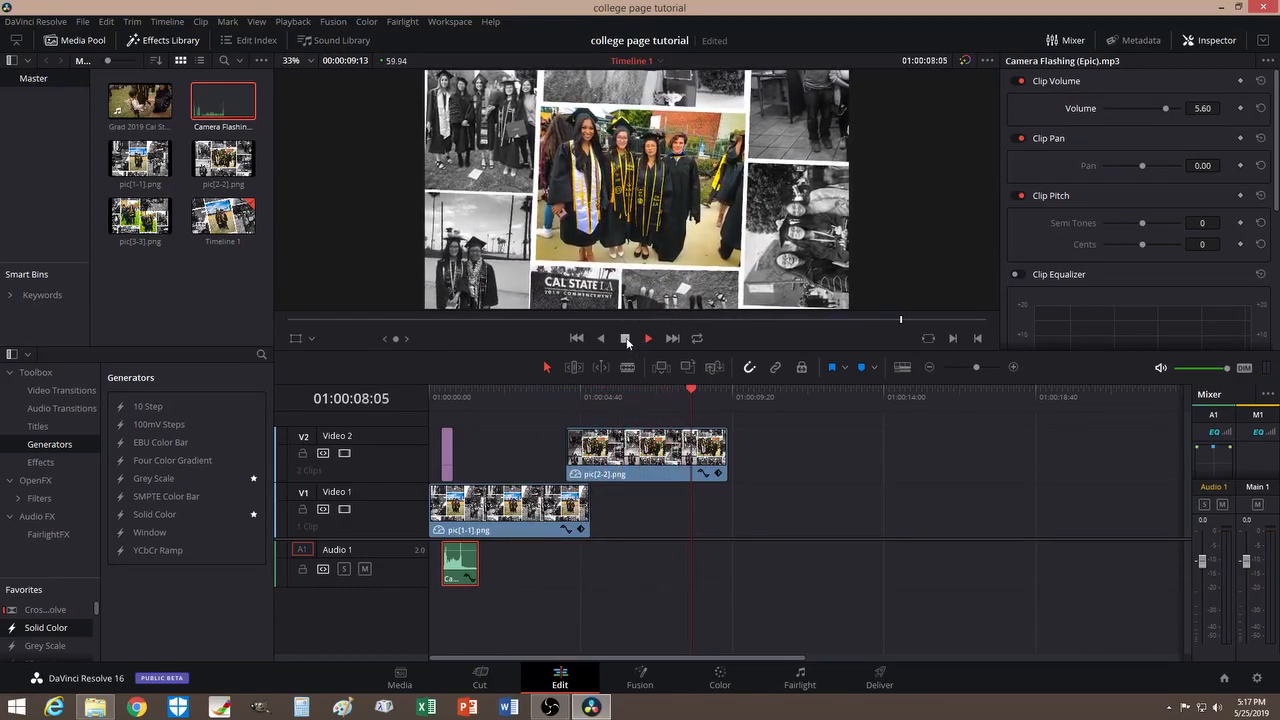
{"action": "left_click", "coordinate": [626, 339]}
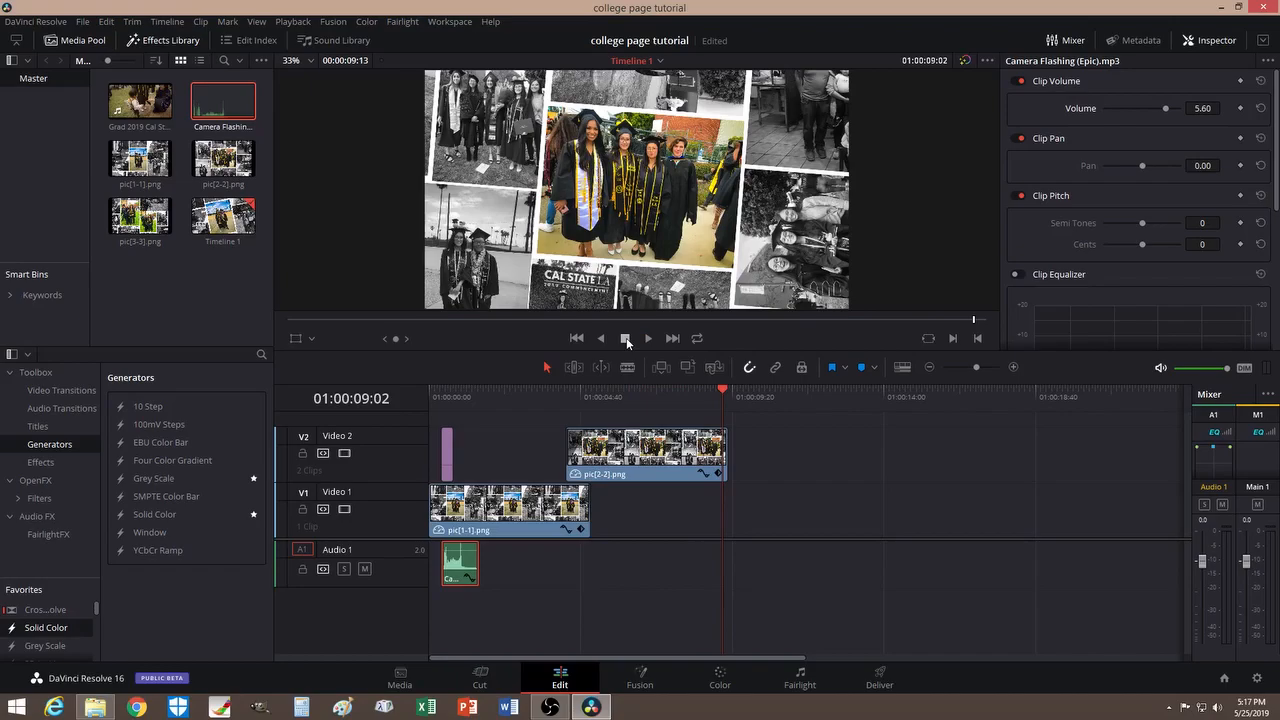